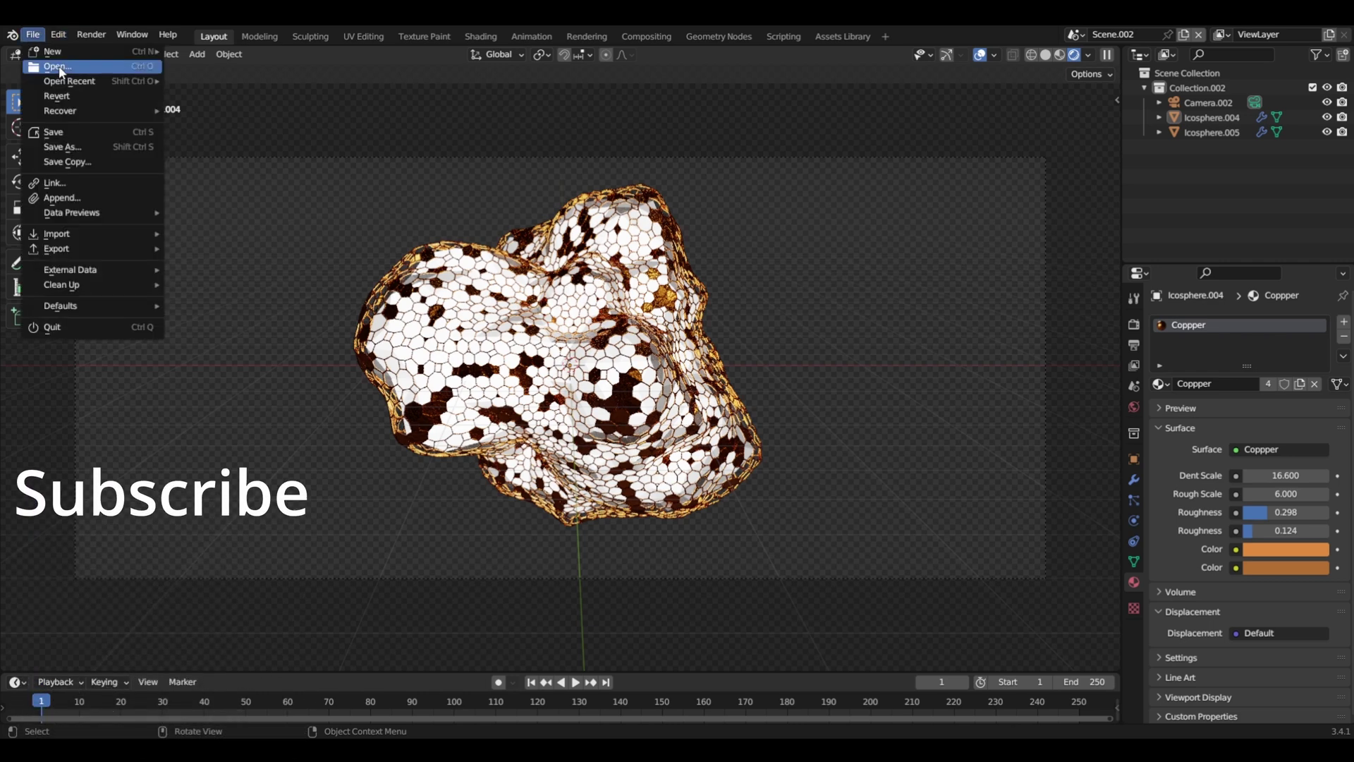
# - Choose File > New > General, which brings up the save-changes prompt for Displacment.blend
pyautogui.moveTo(74, 57)
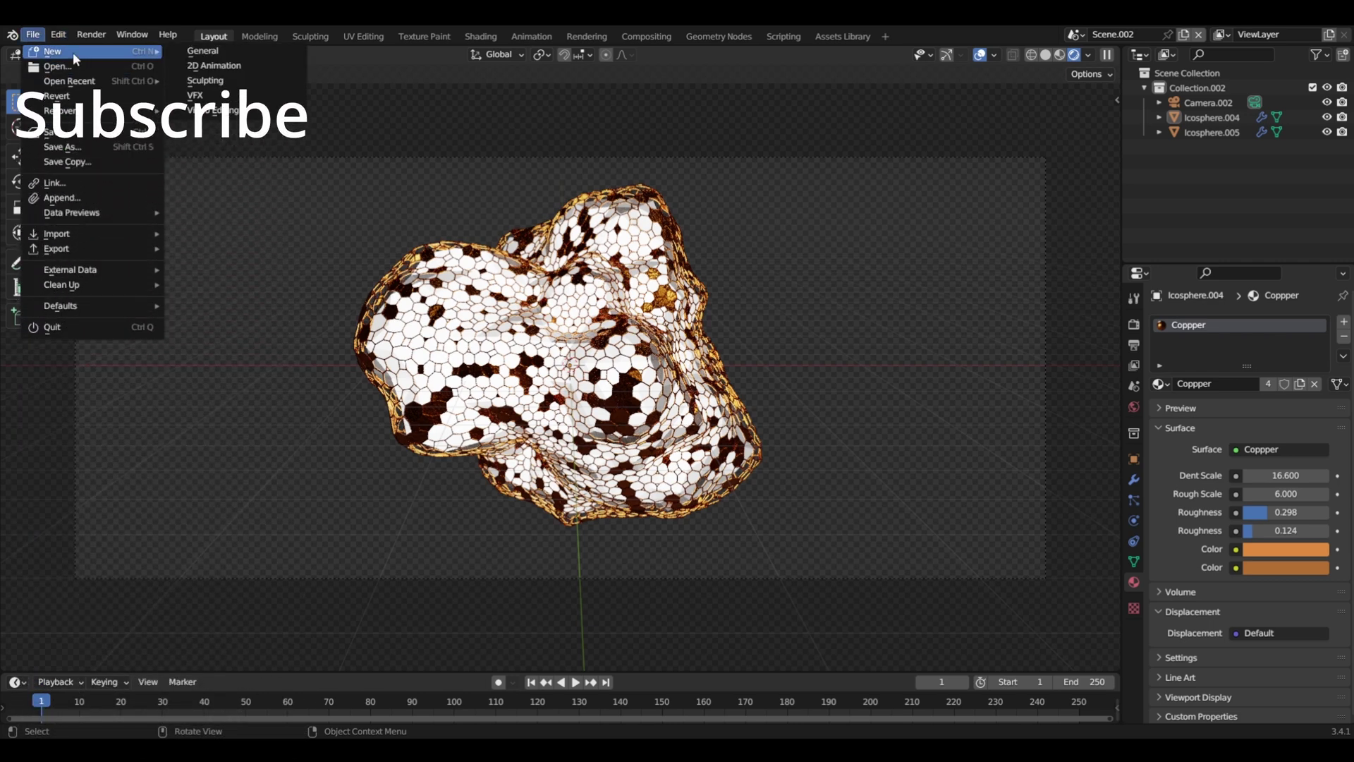
pyautogui.click(210, 49)
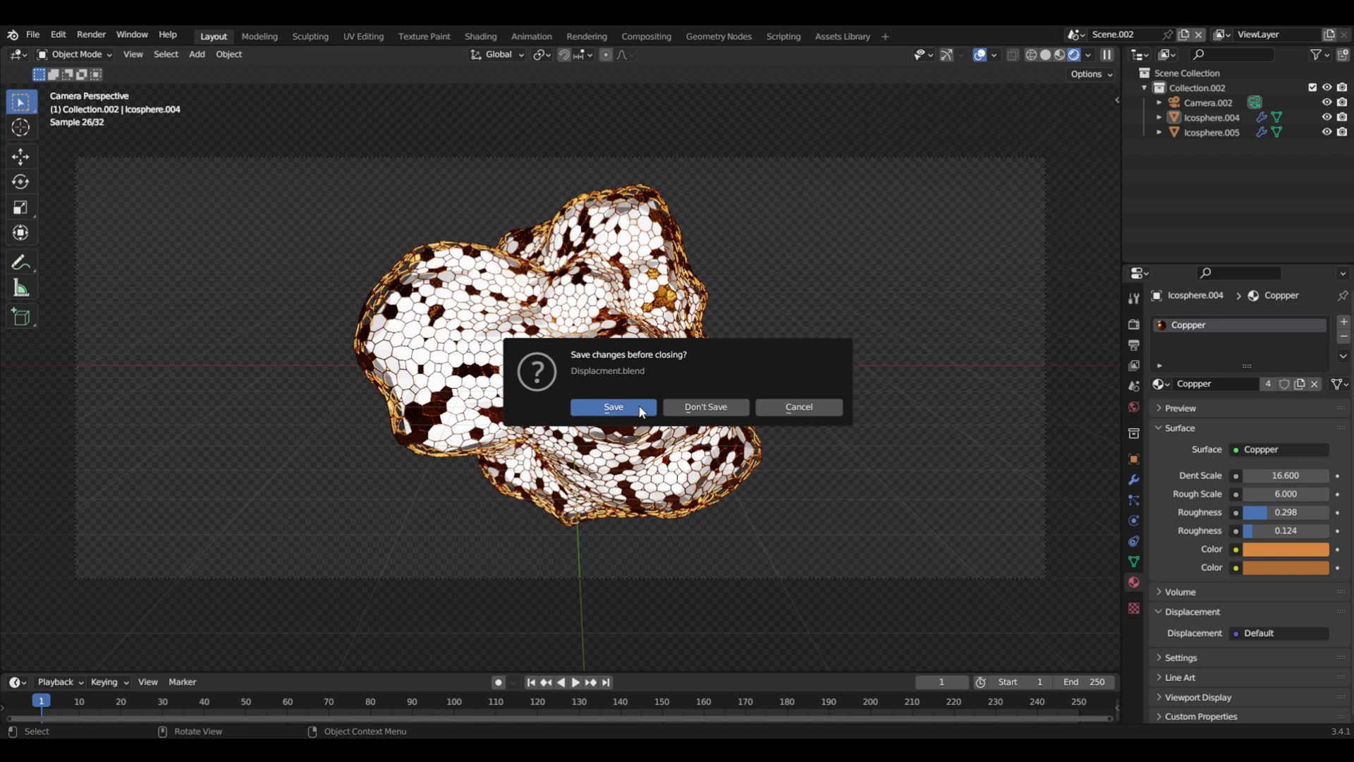
# - Discard the changes to Displacment.blend and add an Ico Sphere to the empty scene
pyautogui.click(703, 406)
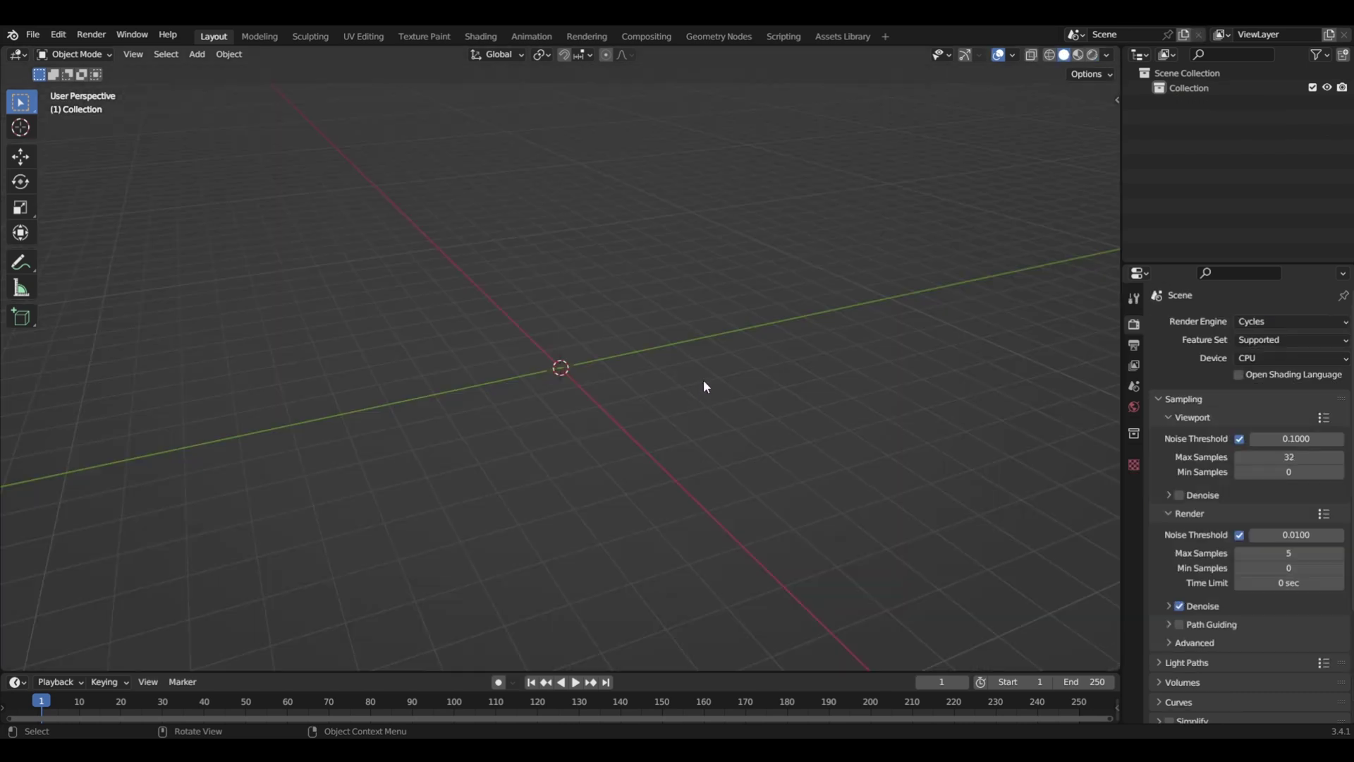
pyautogui.moveTo(637, 393); pyautogui.dragTo(581, 358, button='middle')
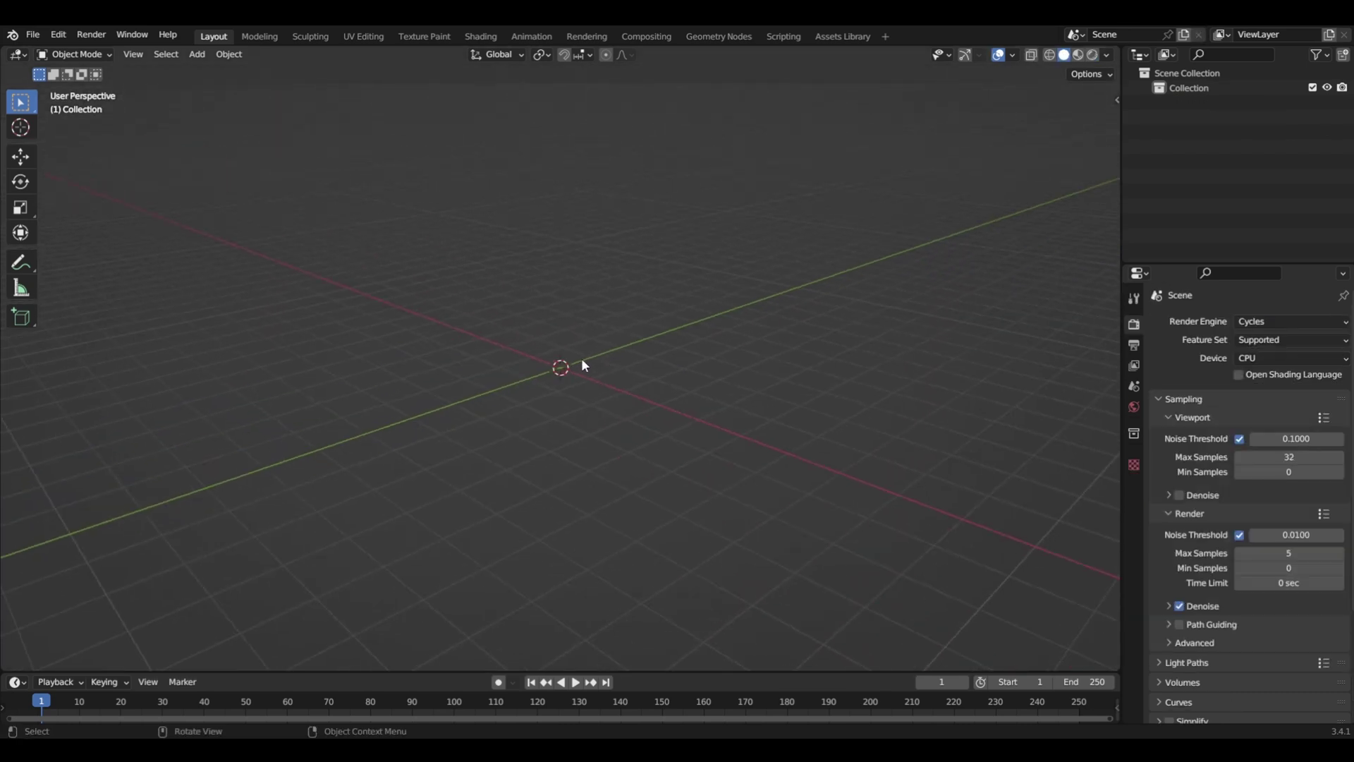
pyautogui.hotkey('shift', 'a')
pyautogui.moveTo(581, 357)
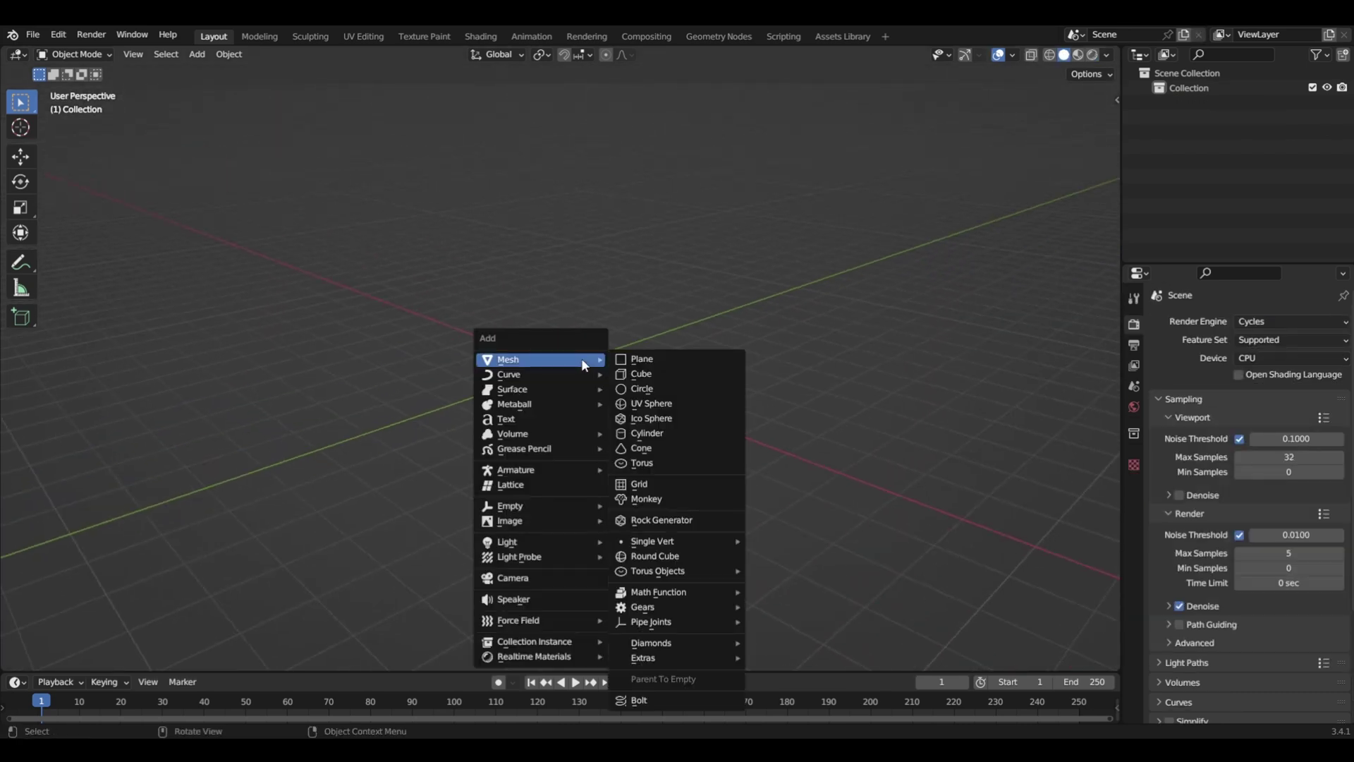
pyautogui.click(635, 418)
# - Raise the new icosphere's subdivisions to 4
pyautogui.moveTo(573, 422); pyautogui.dragTo(578, 426, button='middle')
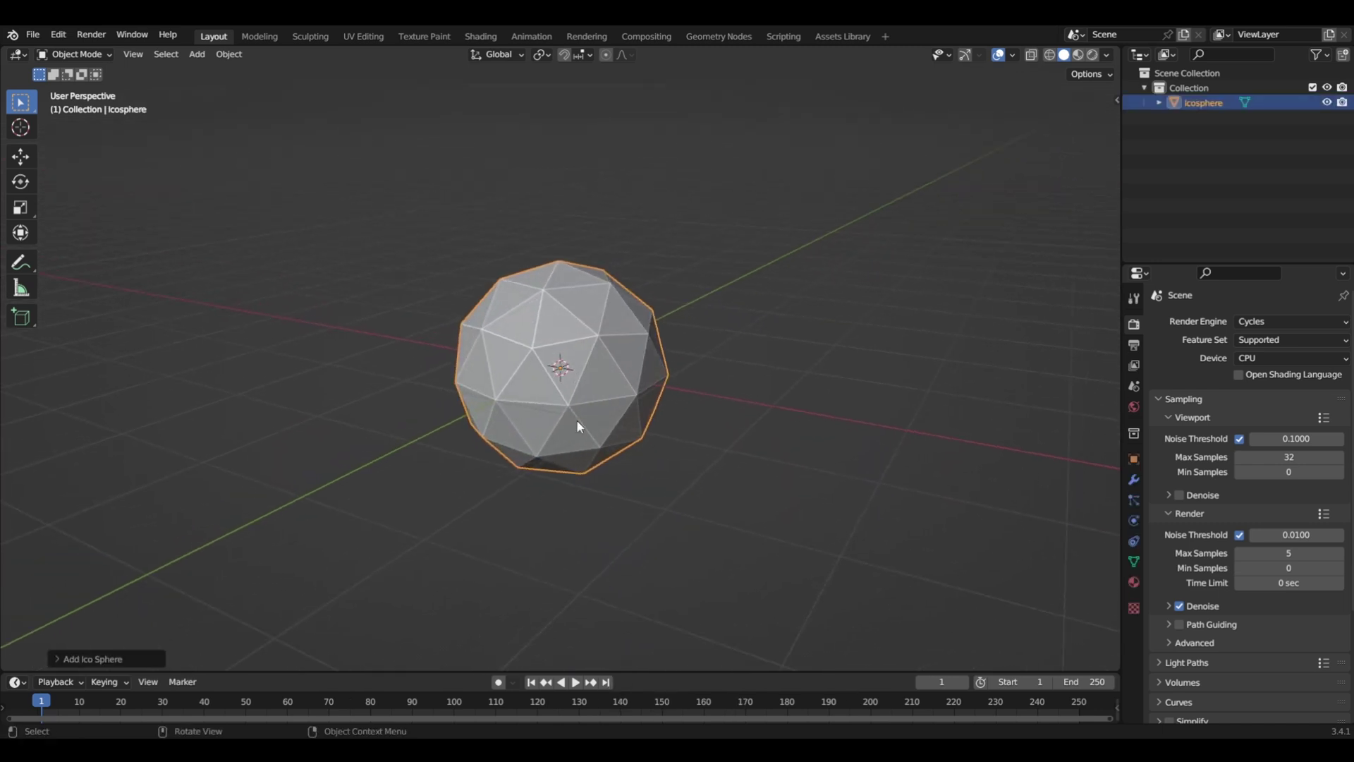
pyautogui.click(103, 659)
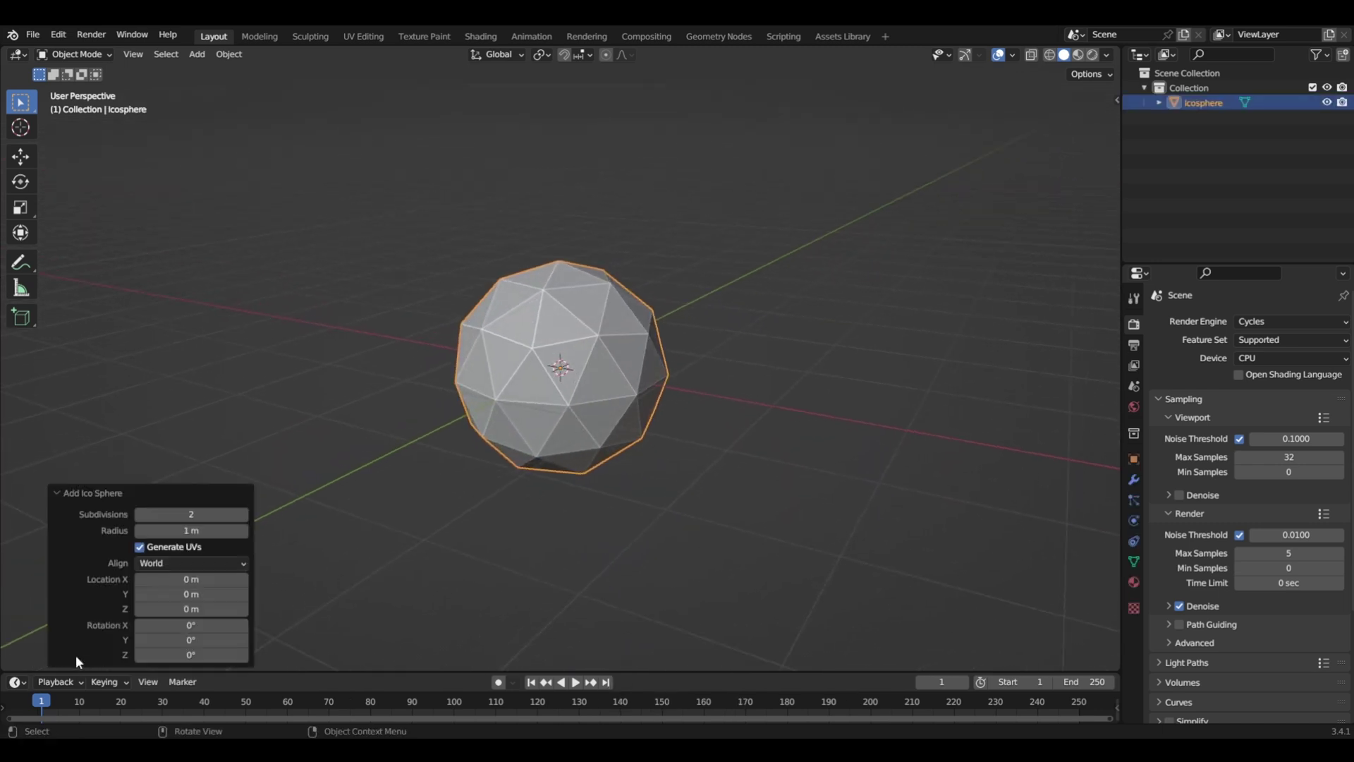
pyautogui.click(244, 514)
pyautogui.click(243, 514)
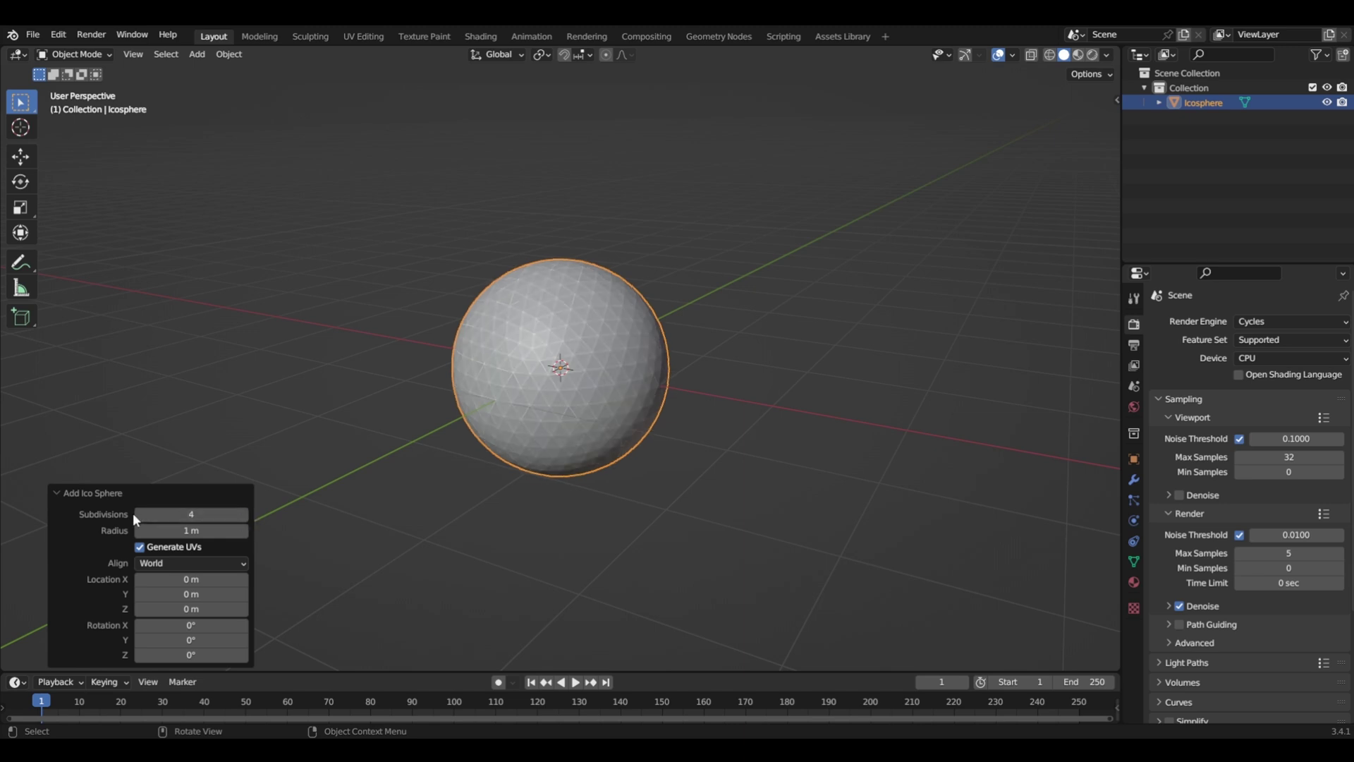
pyautogui.moveTo(555, 422); pyautogui.dragTo(631, 409, button='middle')
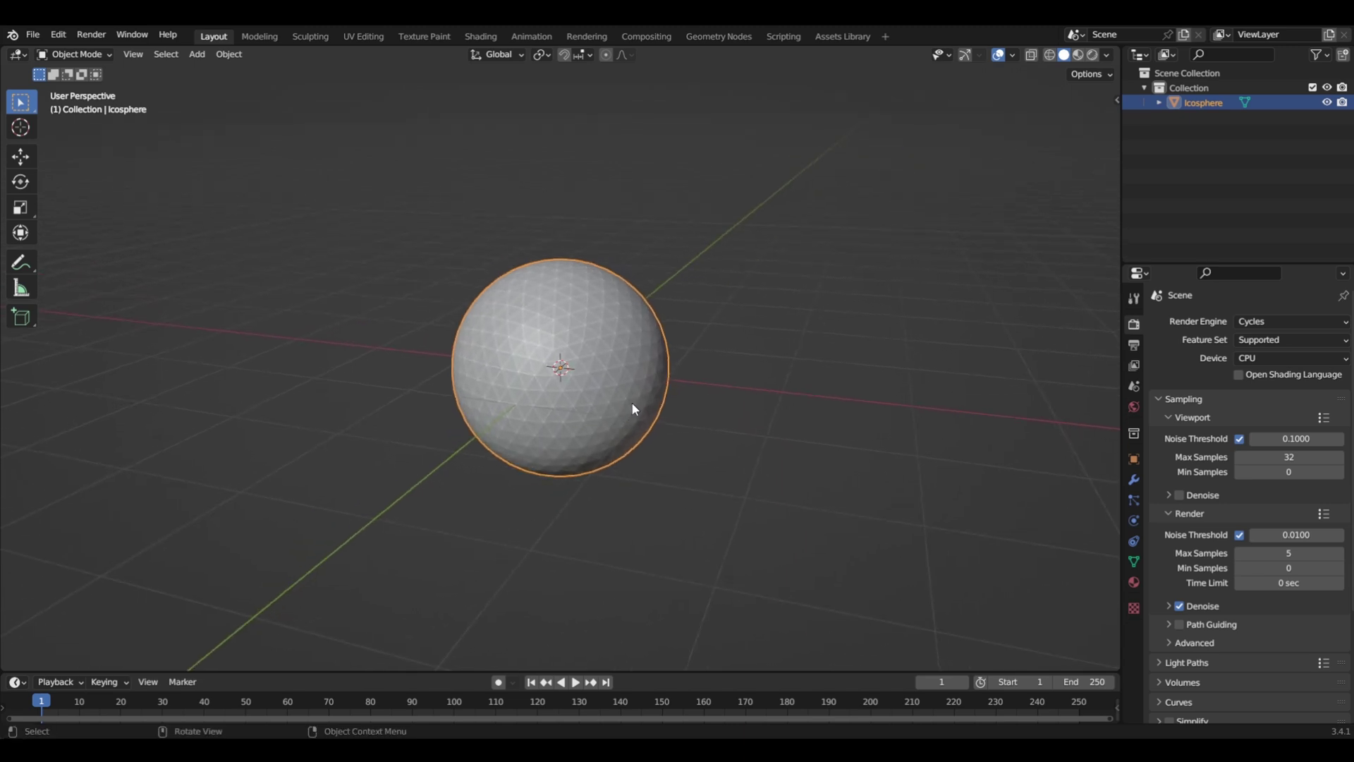
# - Add a Displace modifier to the sphere with a new texture
pyautogui.click(1134, 480)
pyautogui.click(1179, 321)
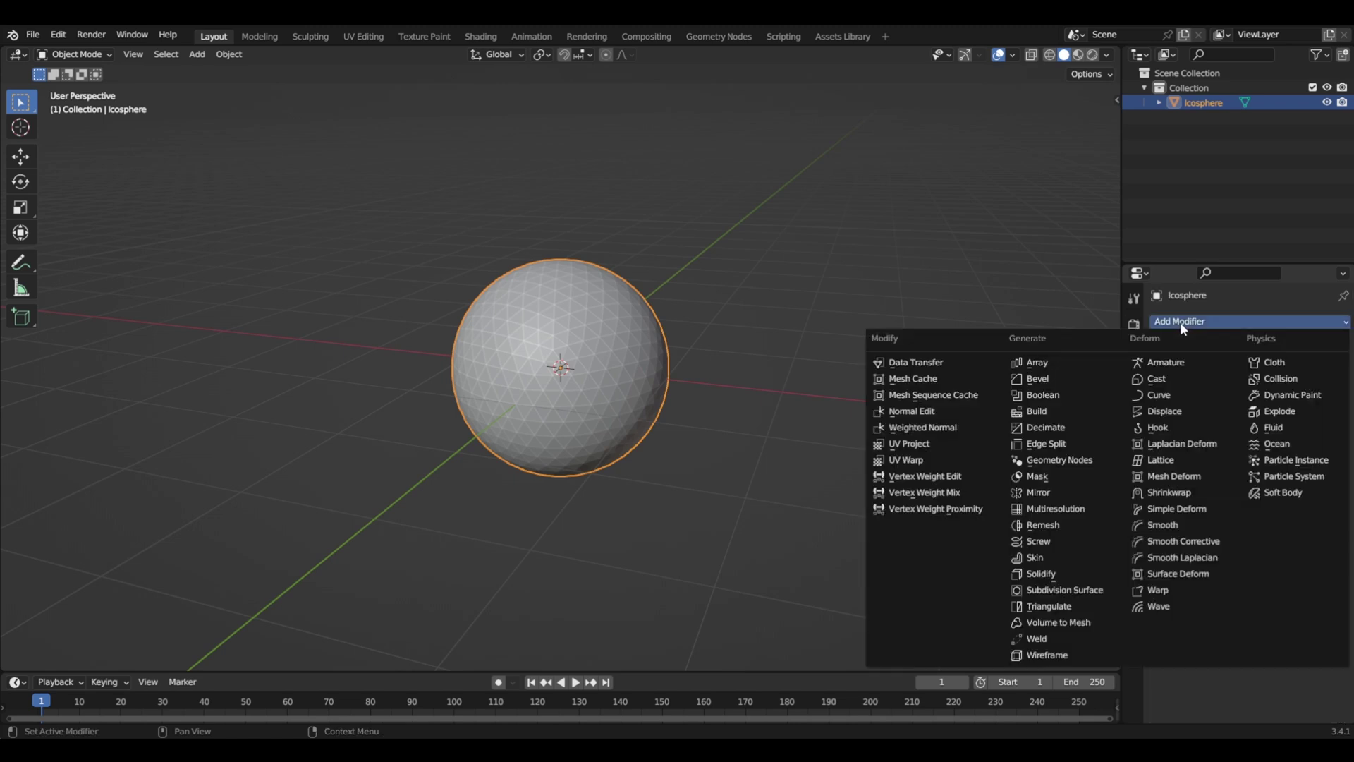
pyautogui.click(1161, 413)
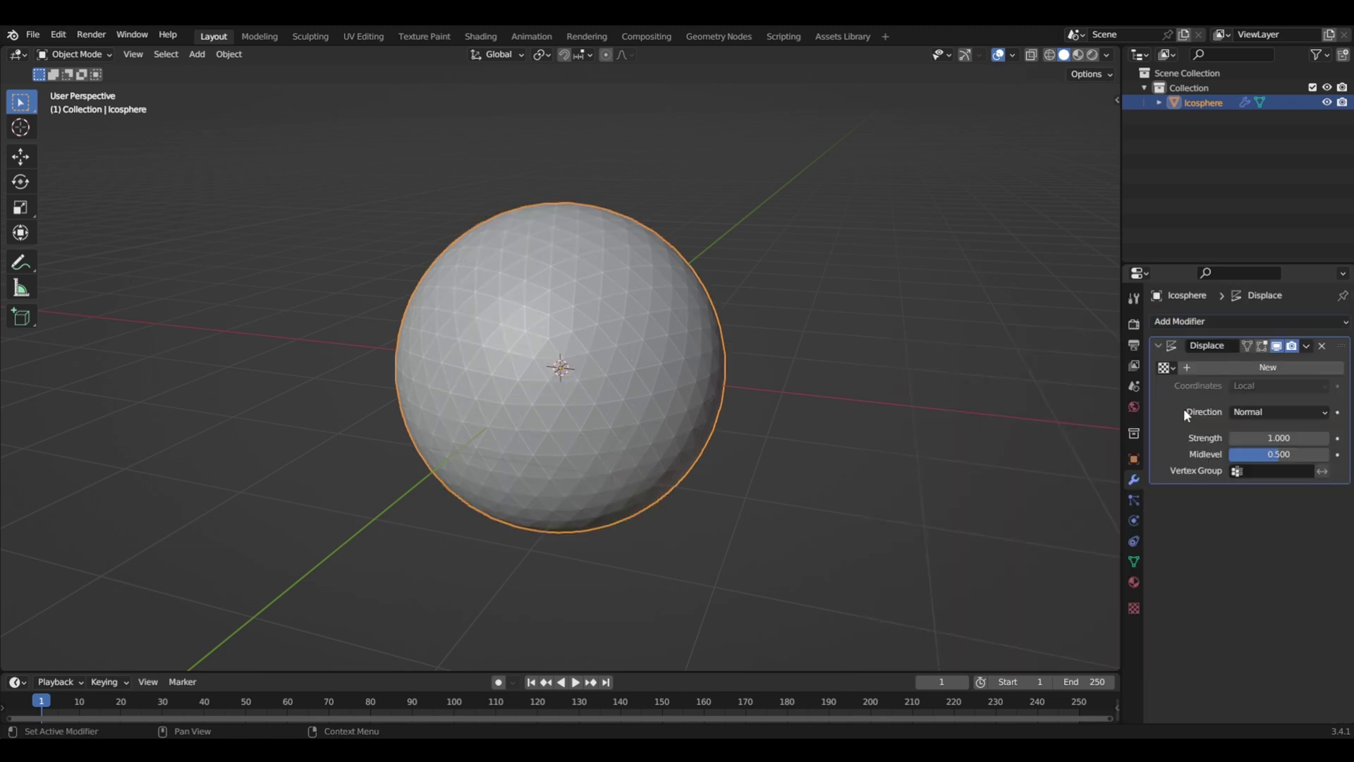
pyautogui.click(1279, 368)
# - Make the displacement texture a Clouds pattern with size 1.01
pyautogui.click(1292, 367)
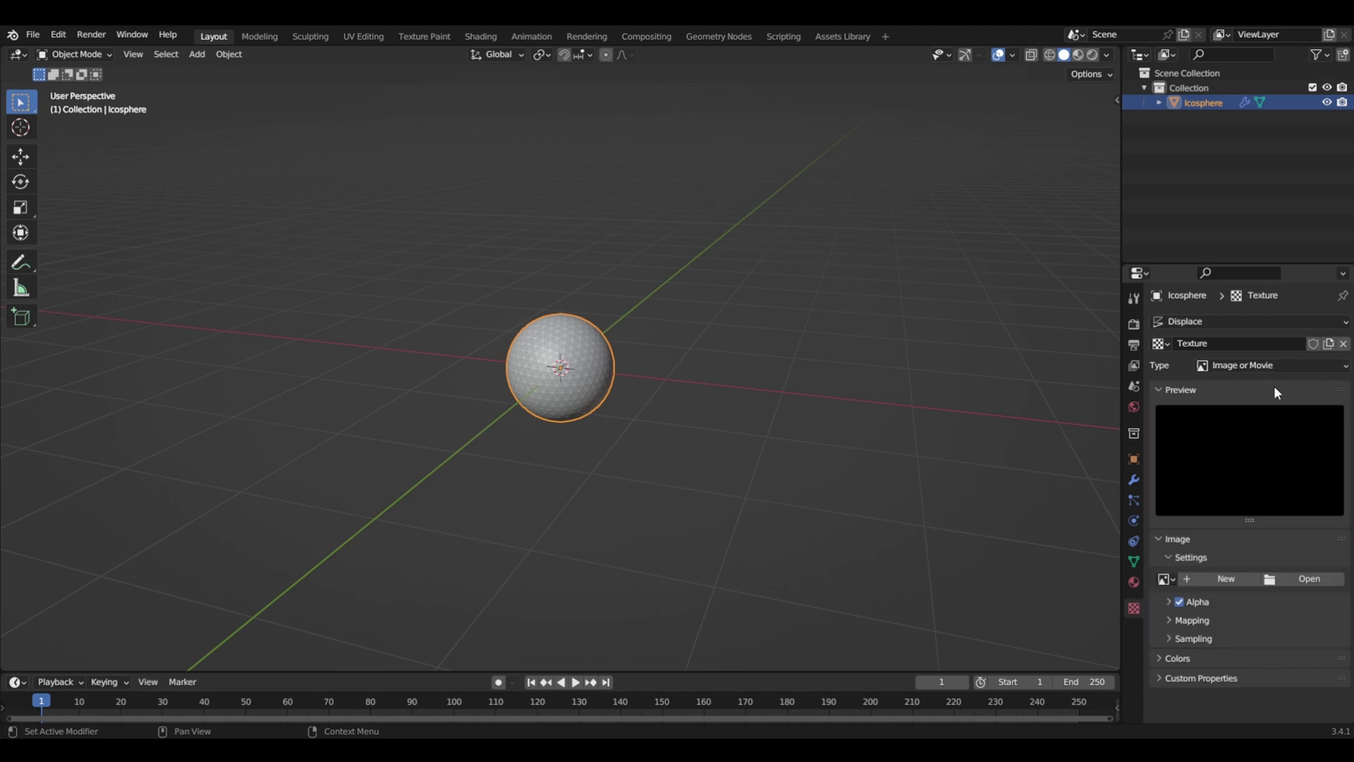
pyautogui.click(1272, 365)
pyautogui.click(1239, 414)
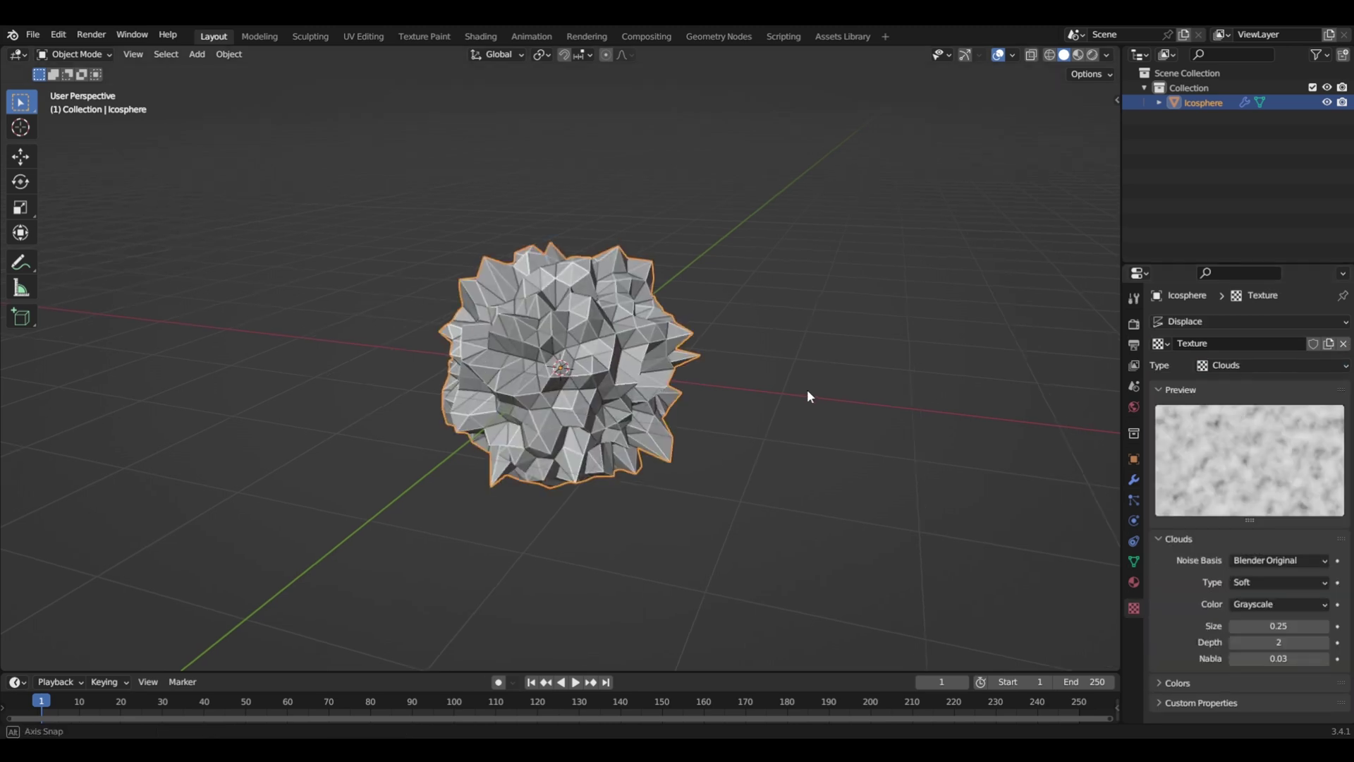
pyautogui.moveTo(806, 395)
pyautogui.mouseDown(button='middle')
pyautogui.moveTo(722, 438)
pyautogui.moveTo(783, 398)
pyautogui.mouseUp(button='middle')
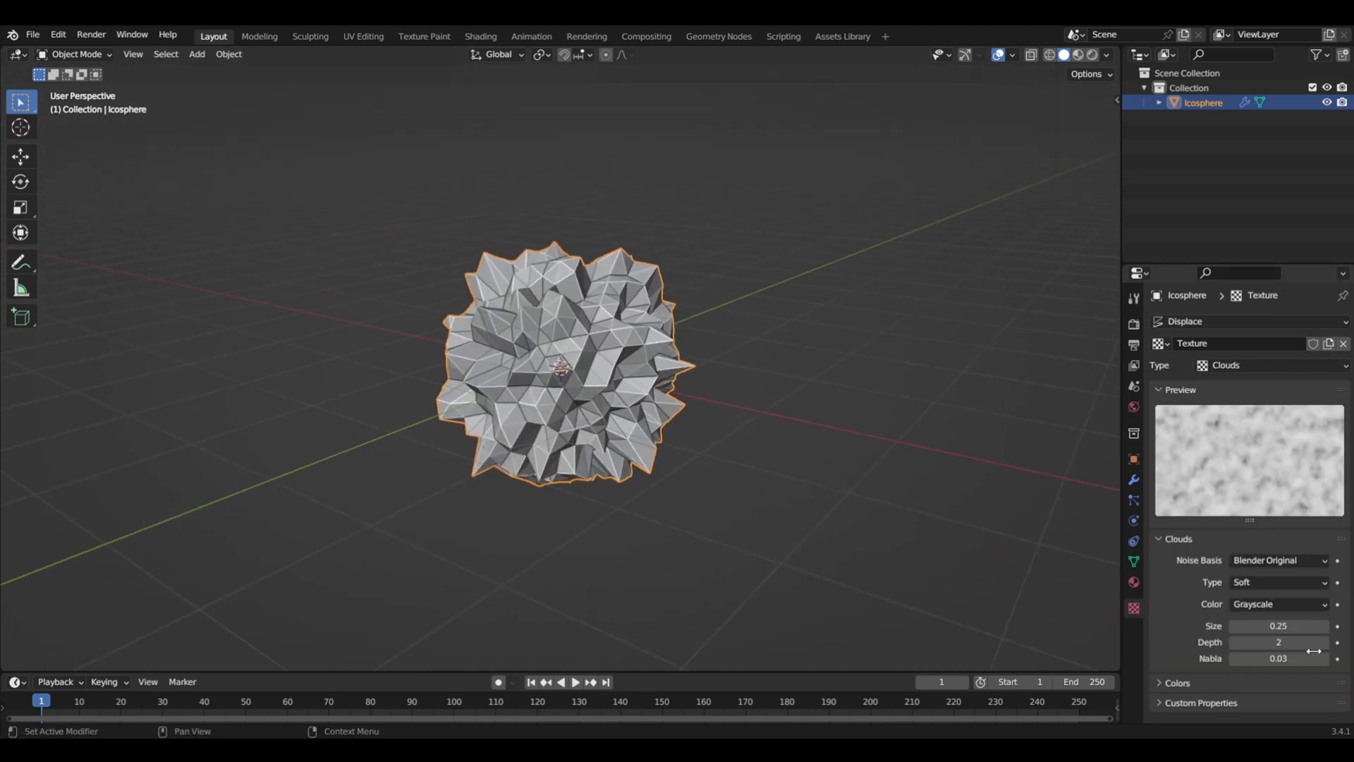
pyautogui.moveTo(1269, 625); pyautogui.dragTo(1353, 625)
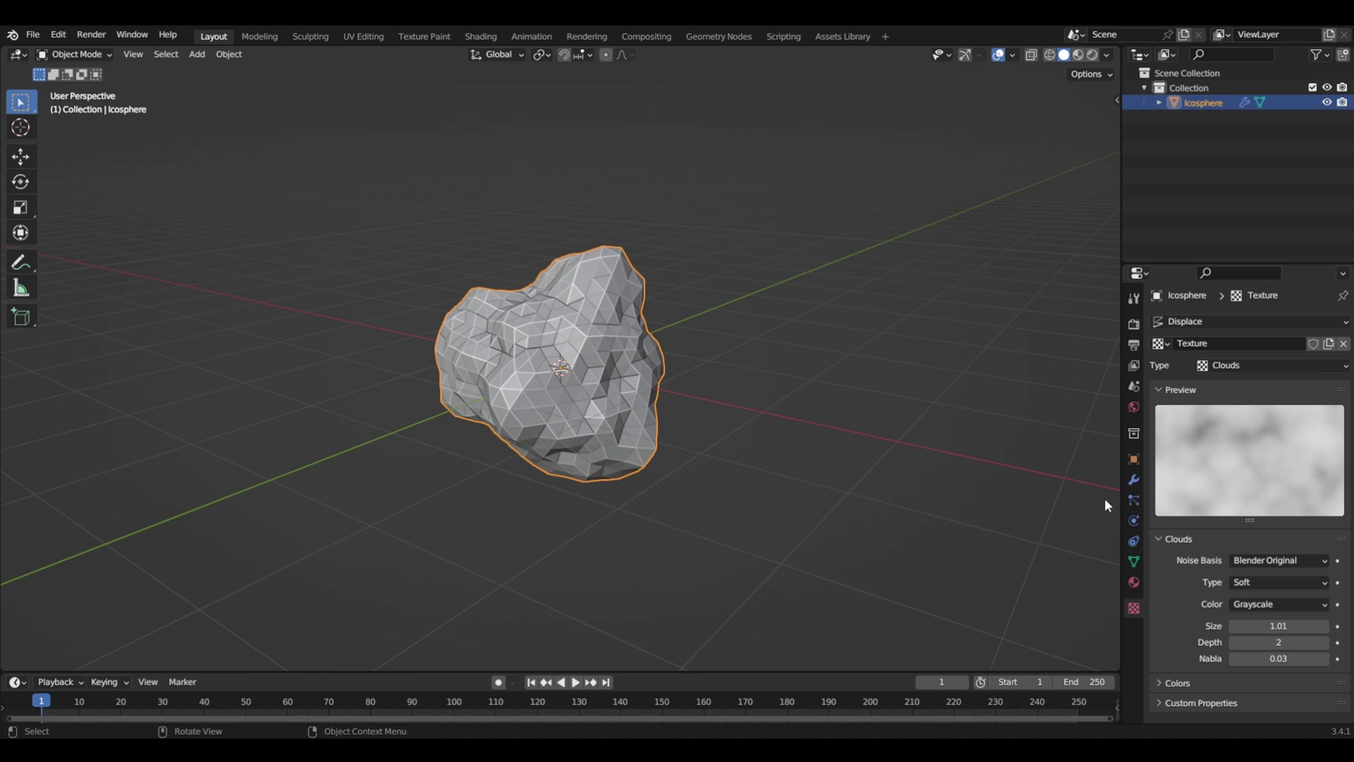
# - Set the Displace modifier's Strength to 4.000 and Midlevel to 0.347
pyautogui.click(1133, 480)
pyautogui.click(1246, 437)
pyautogui.write('4')
pyautogui.press('Return')
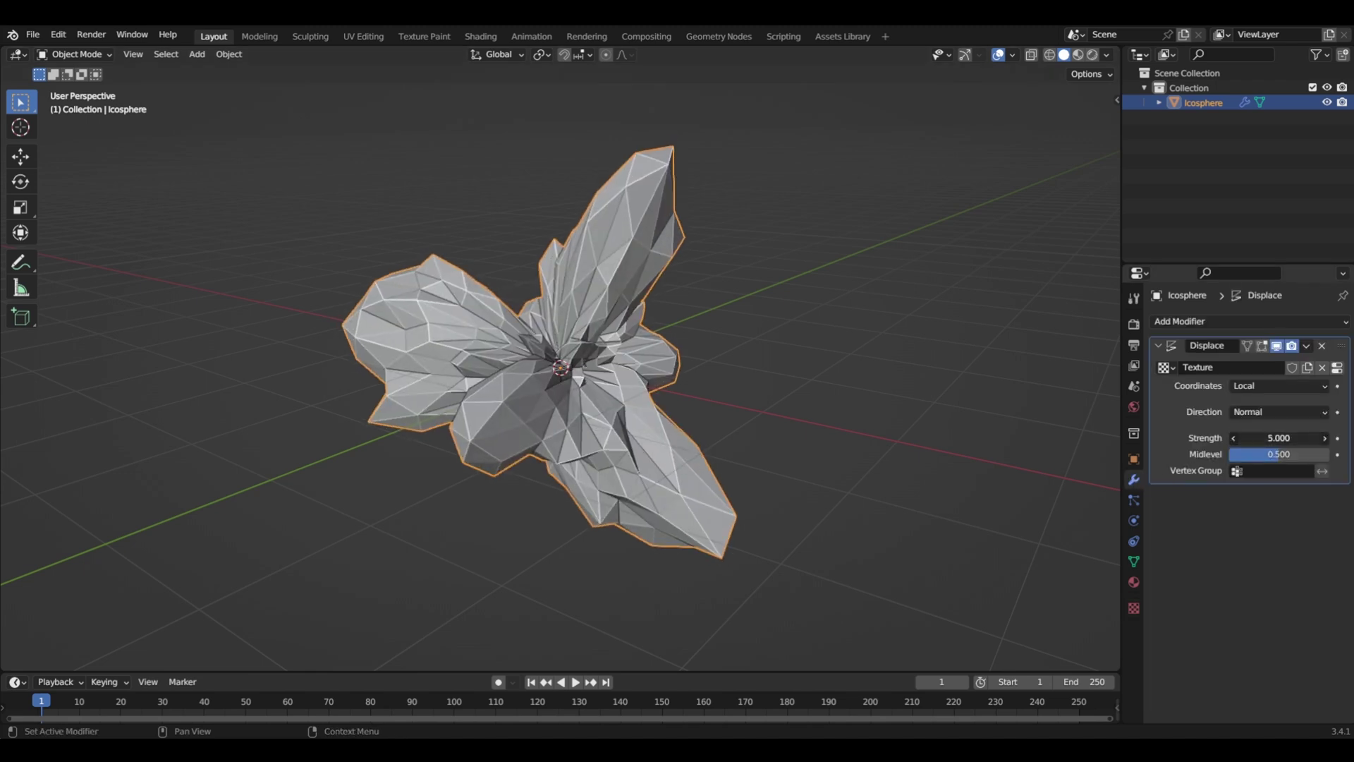
pyautogui.moveTo(1260, 457)
pyautogui.mouseDown()
pyautogui.moveTo(1241, 457)
pyautogui.moveTo(1297, 457)
pyautogui.moveTo(1262, 455)
pyautogui.mouseUp()
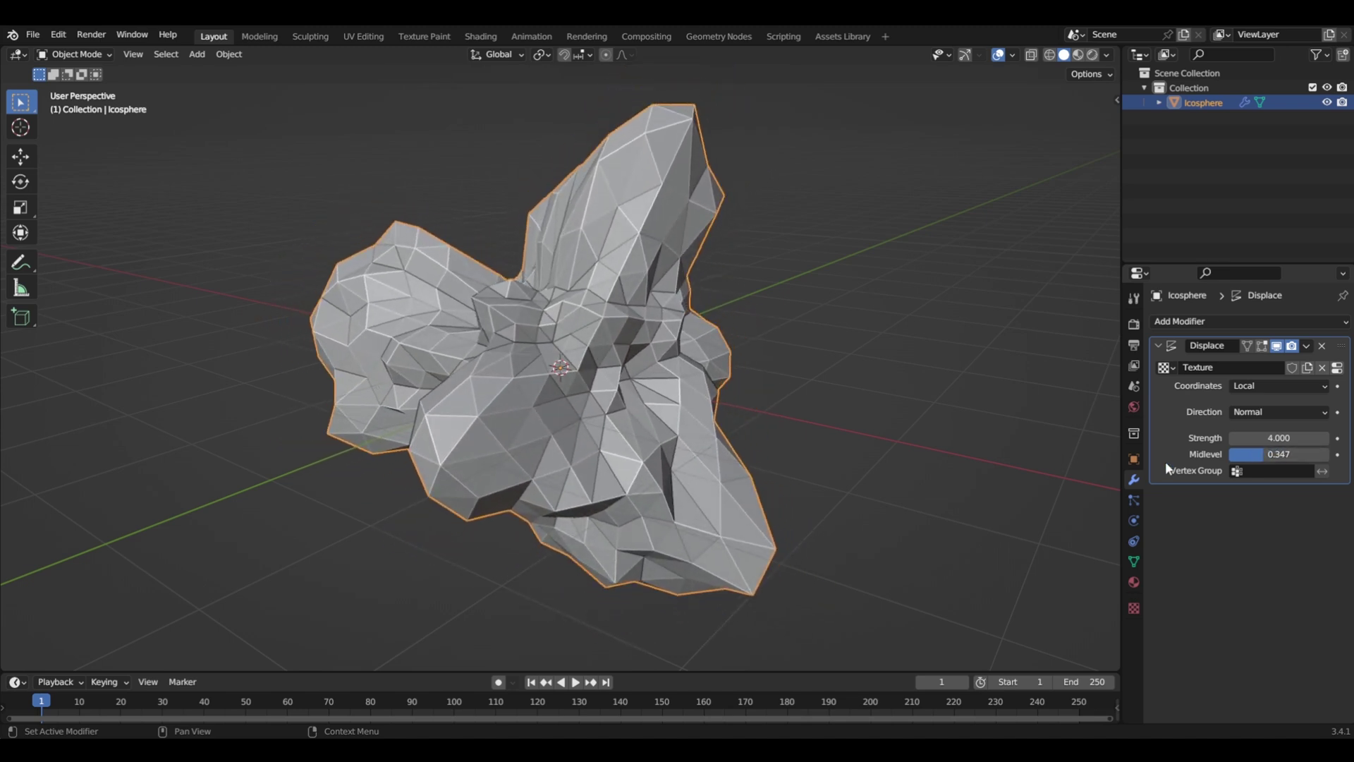
pyautogui.moveTo(818, 434); pyautogui.dragTo(840, 437, button='middle')
# - Scale the blob down to about 0.45, apply the scale, then undo the apply
pyautogui.press('s')
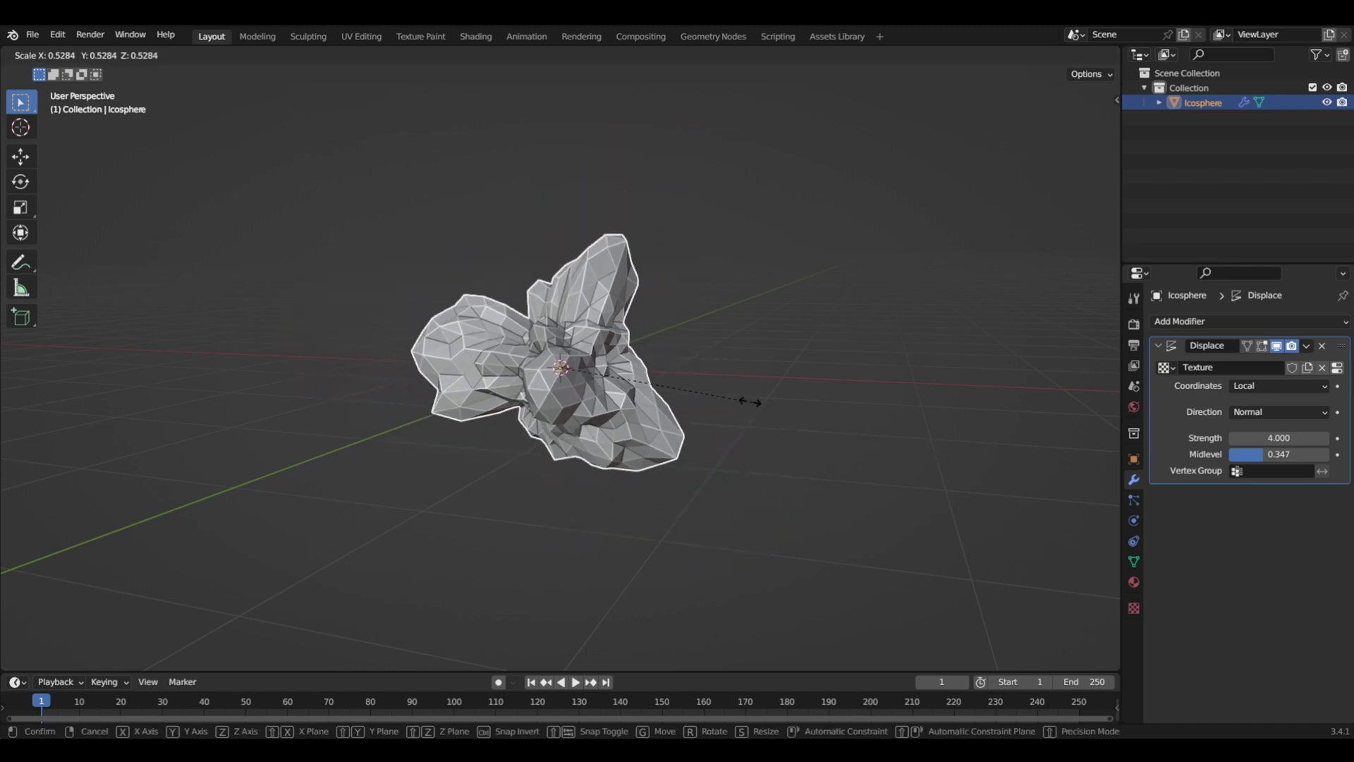
pyautogui.click(725, 398)
pyautogui.moveTo(709, 408); pyautogui.dragTo(446, 356, button='middle')
pyautogui.hotkey('ctrl', 'a')
pyautogui.click(438, 382)
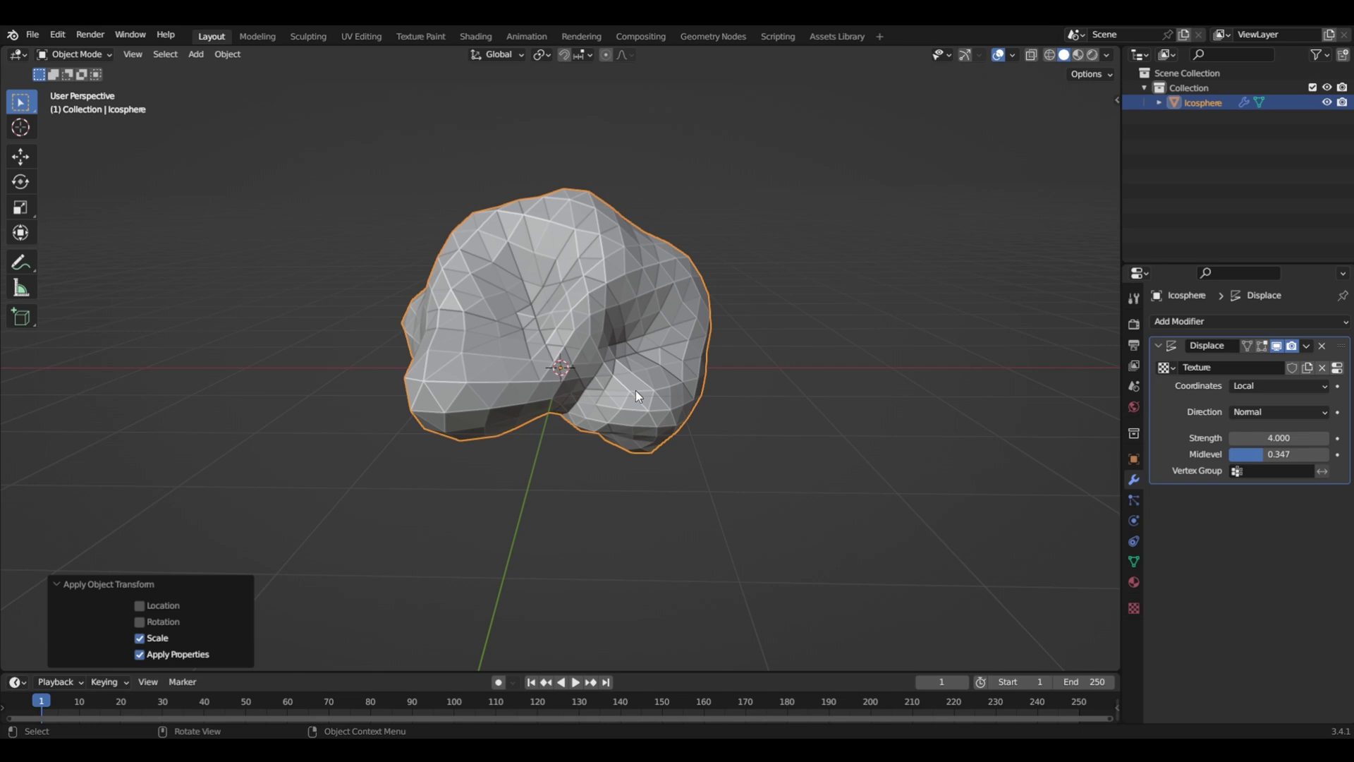
pyautogui.moveTo(635, 392); pyautogui.dragTo(577, 432, button='middle')
pyautogui.hotkey('ctrl', 'z')
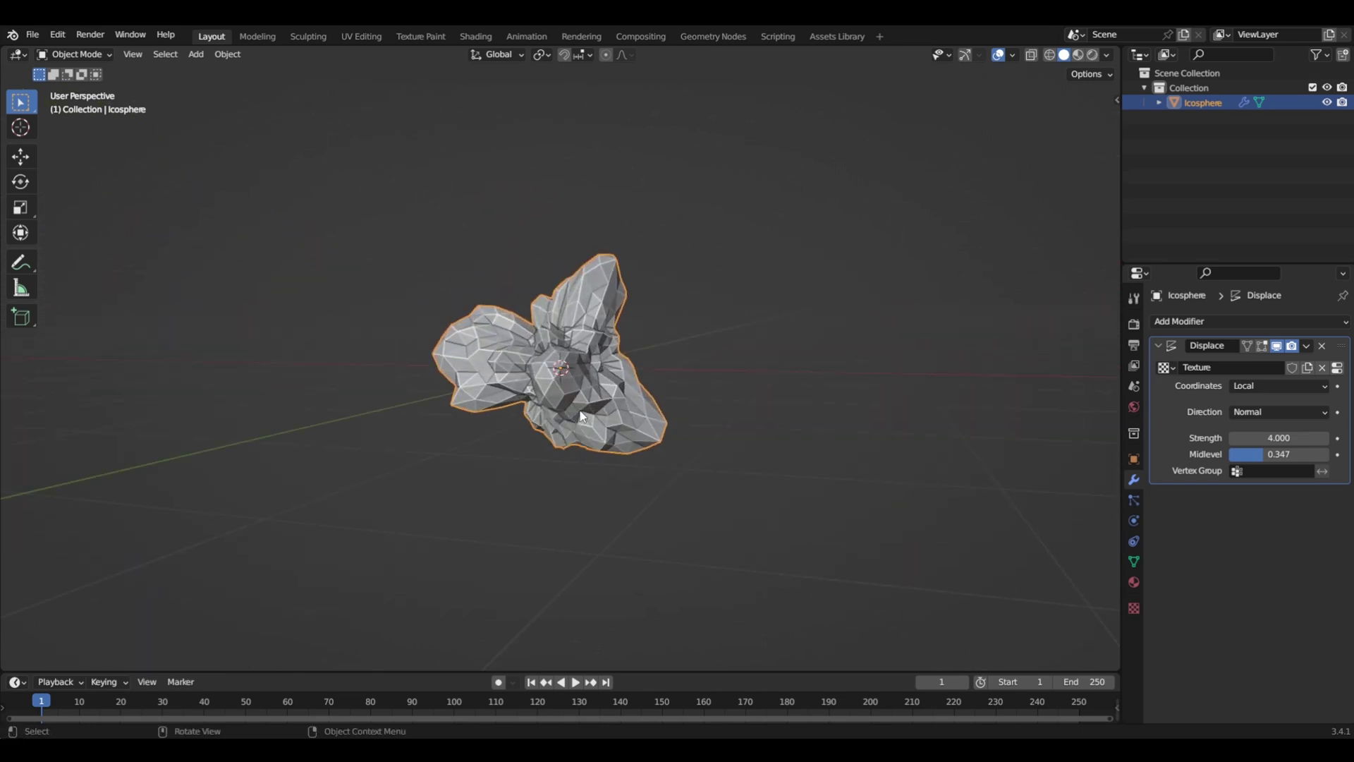
pyautogui.moveTo(645, 347); pyautogui.dragTo(667, 371, button='middle')
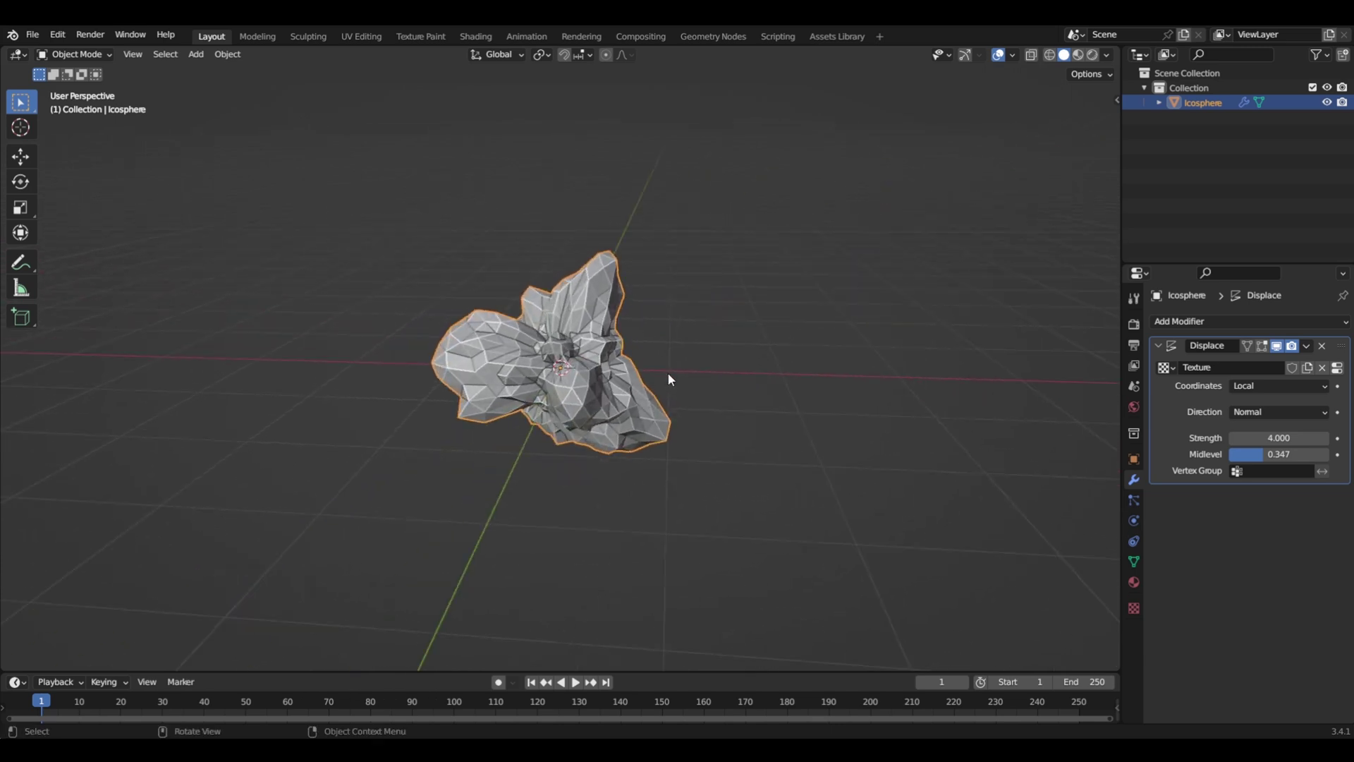
pyautogui.scroll(4, 667, 371)
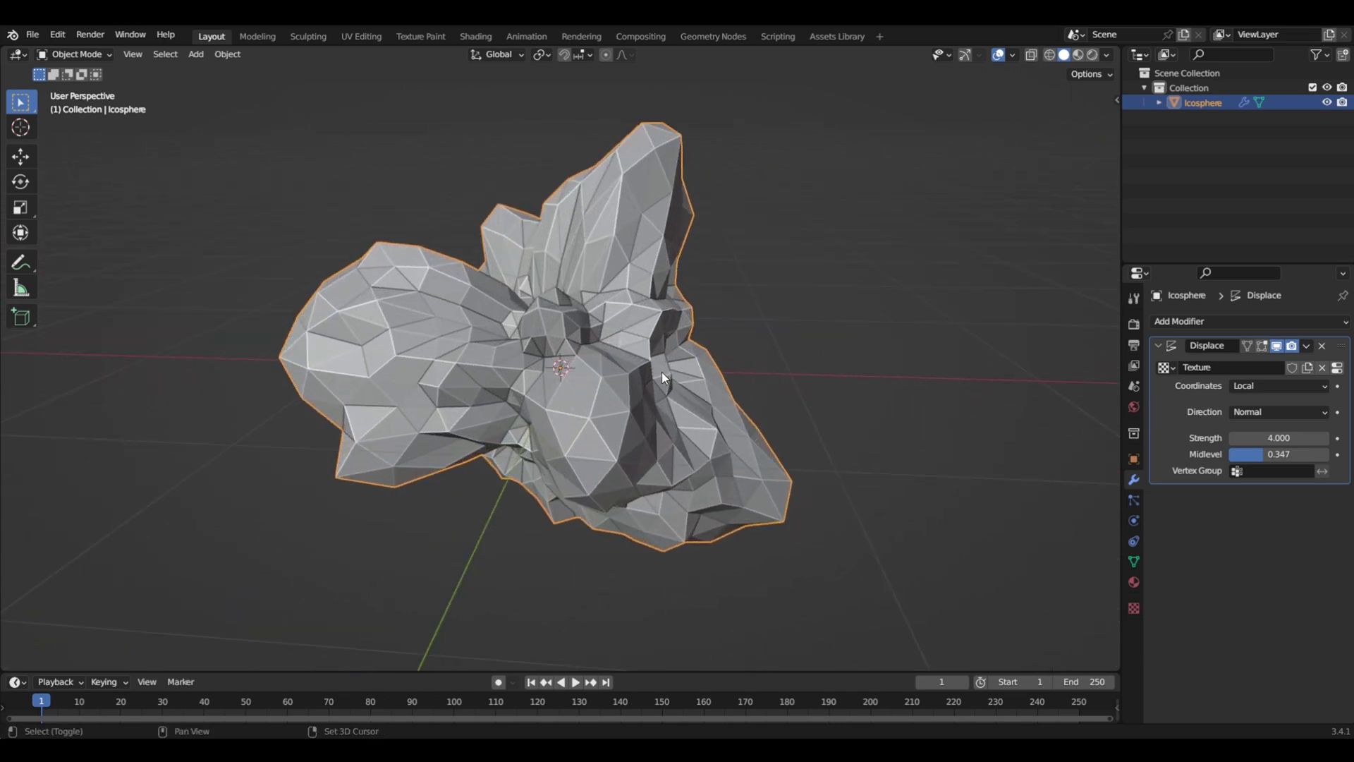
# - Duplicate the blob in place as Icosphere.001 and add a Geometry Nodes modifier below its Displace
pyautogui.hotkey('shift', 'd')
pyautogui.rightClick(658, 361)
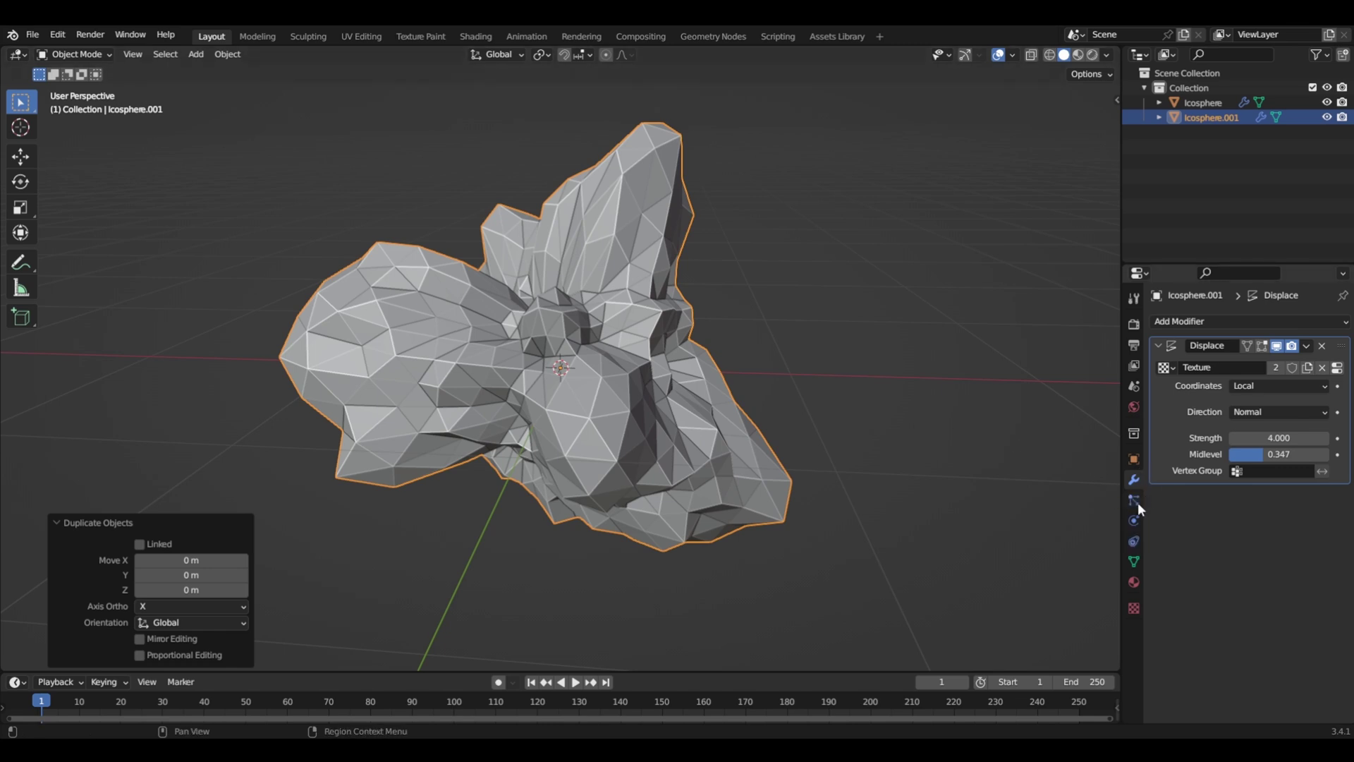
pyautogui.click(1158, 345)
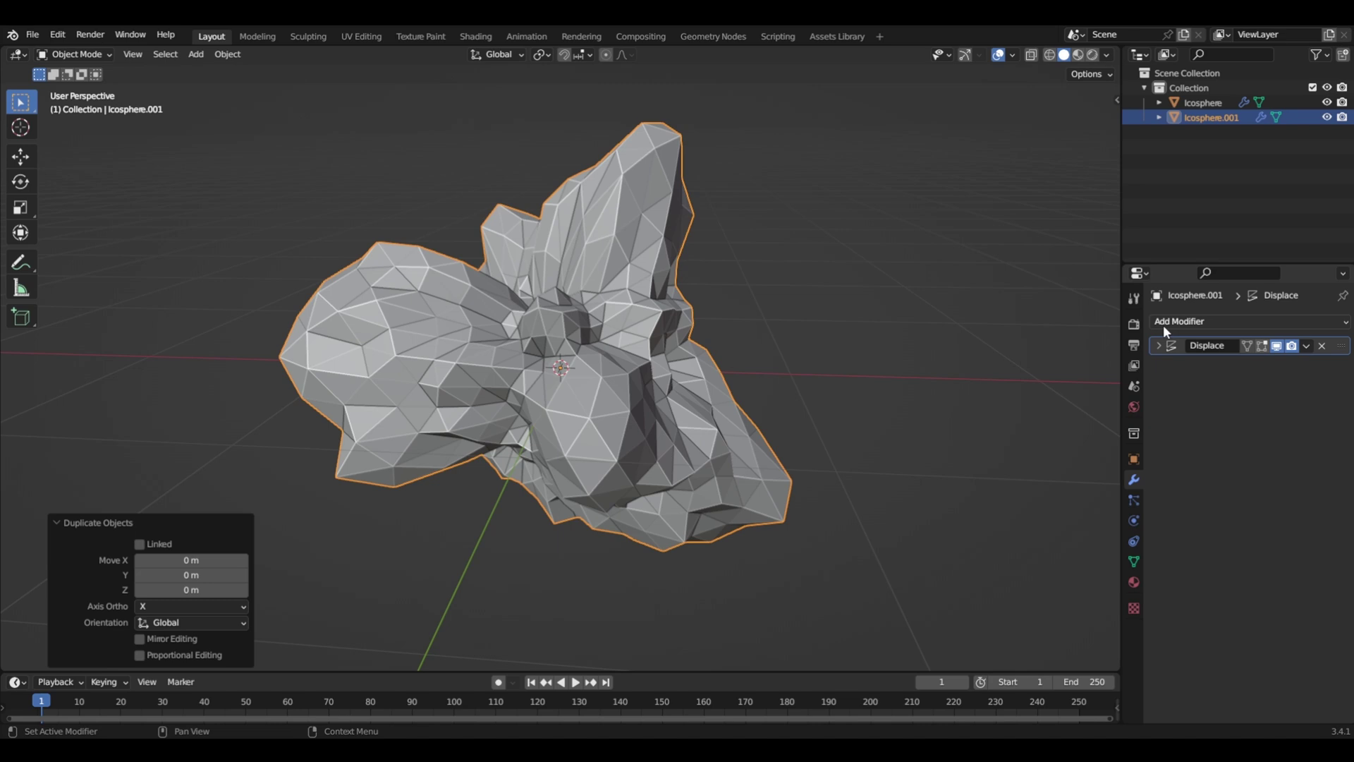
pyautogui.click(1163, 323)
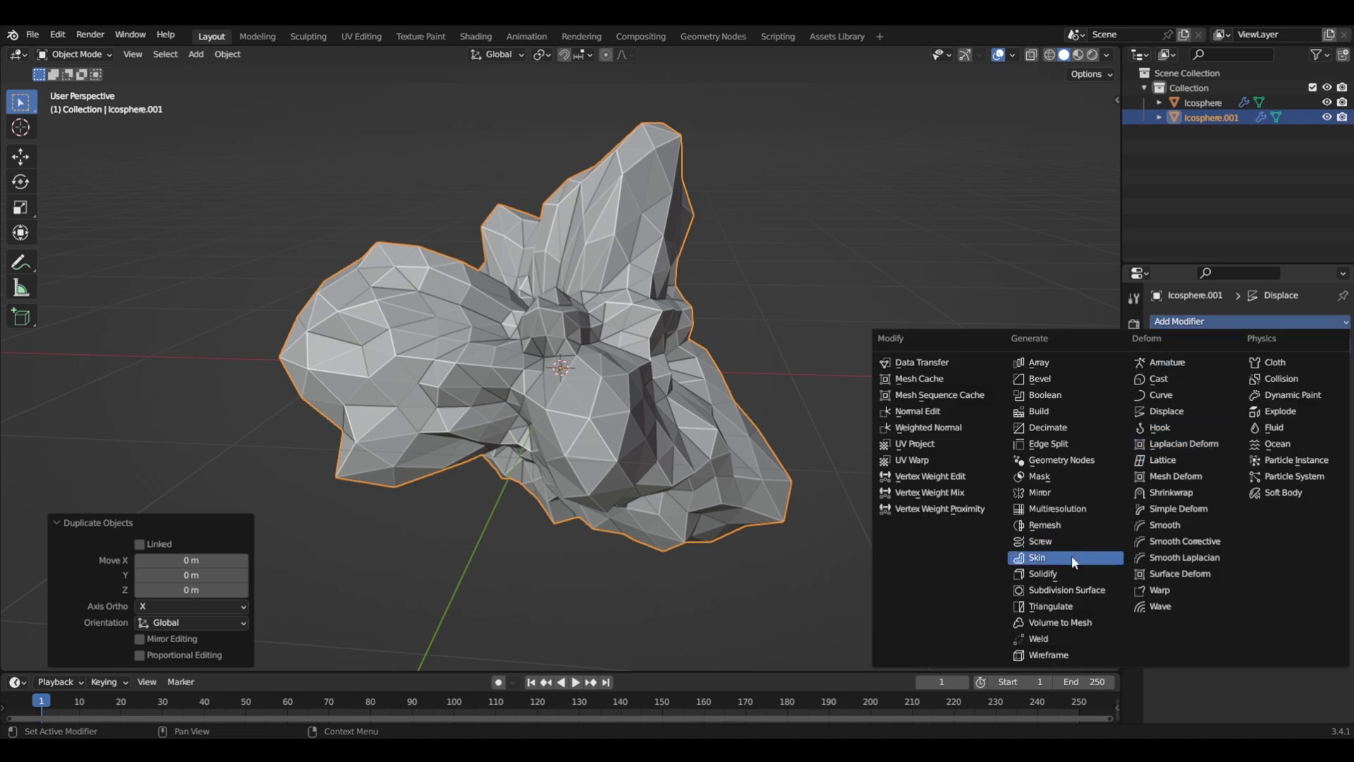
pyautogui.click(1083, 461)
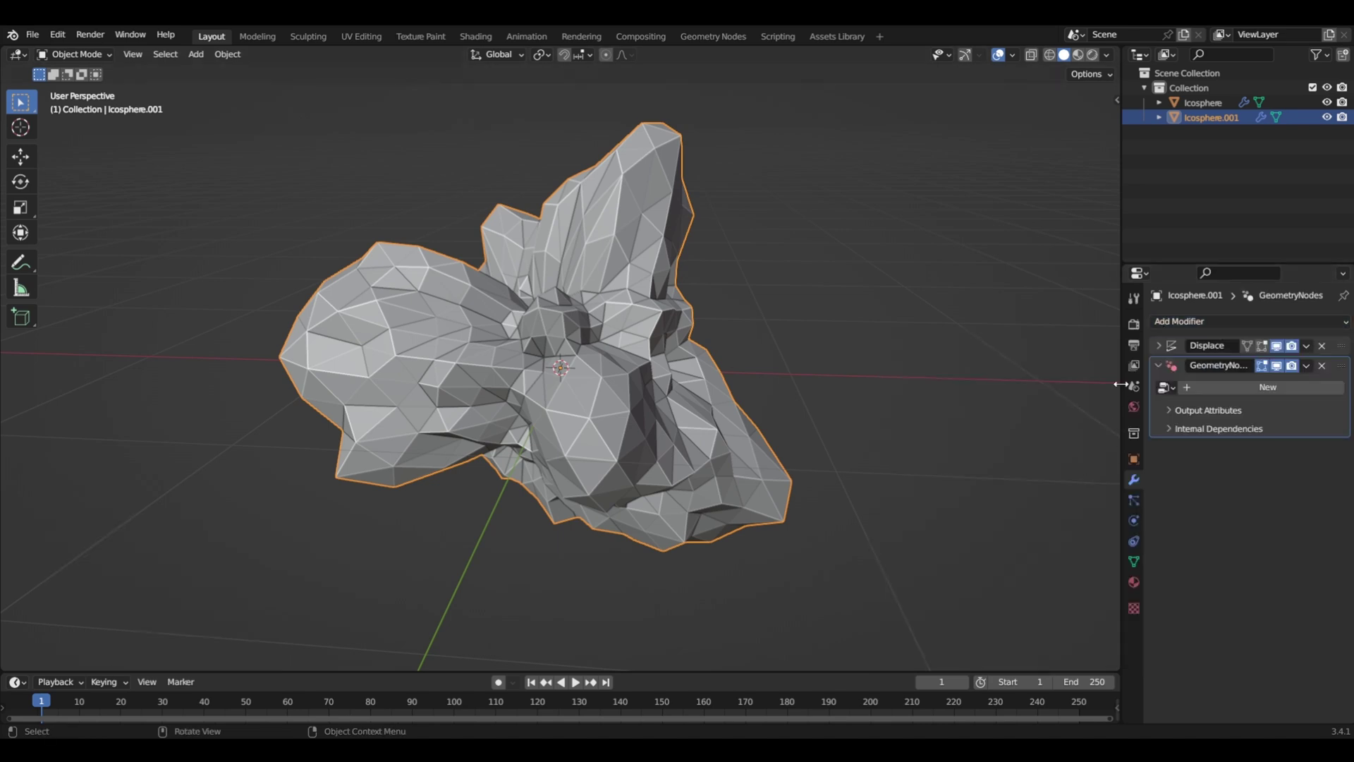
# - In the Geometry Nodes workspace, create a new node tree for Icosphere.001
pyautogui.click(732, 36)
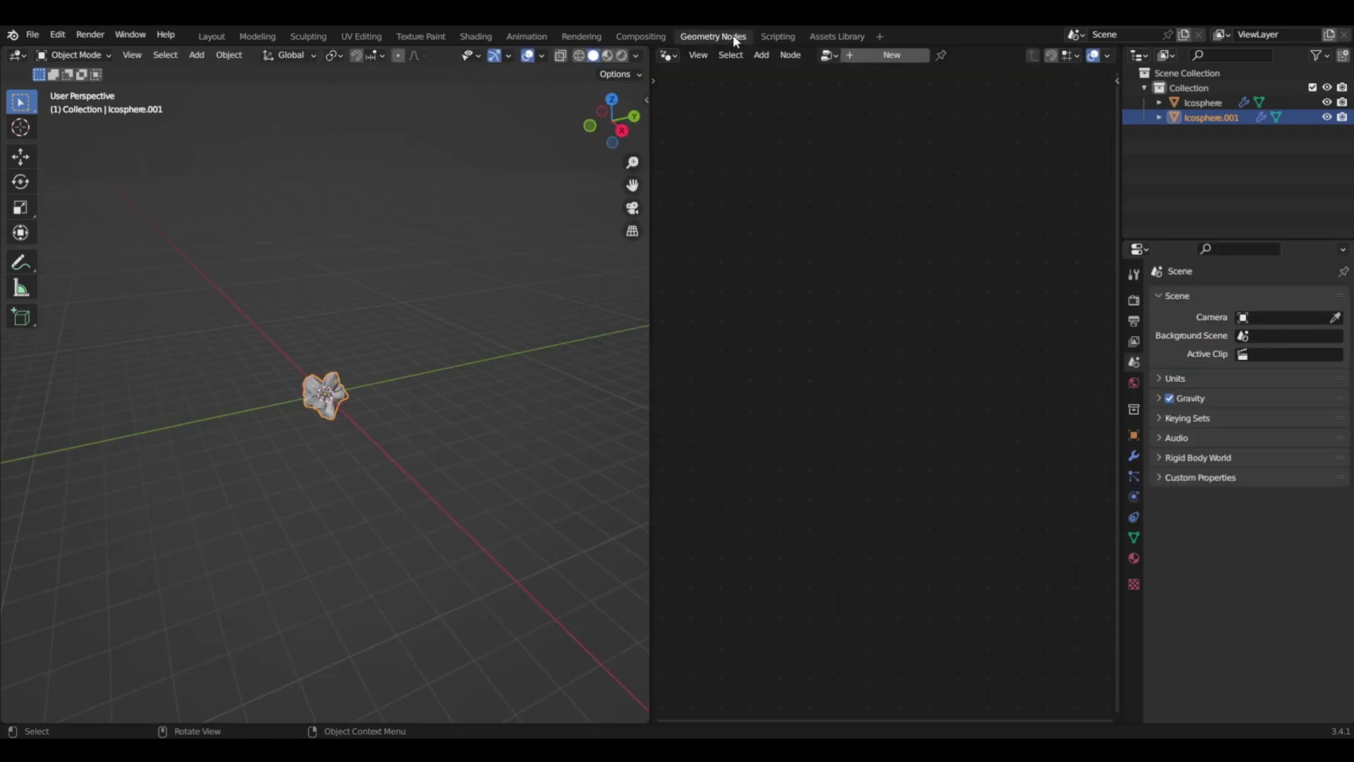
pyautogui.moveTo(368, 484); pyautogui.dragTo(445, 472, button='middle')
pyautogui.scroll(8, 443, 468)
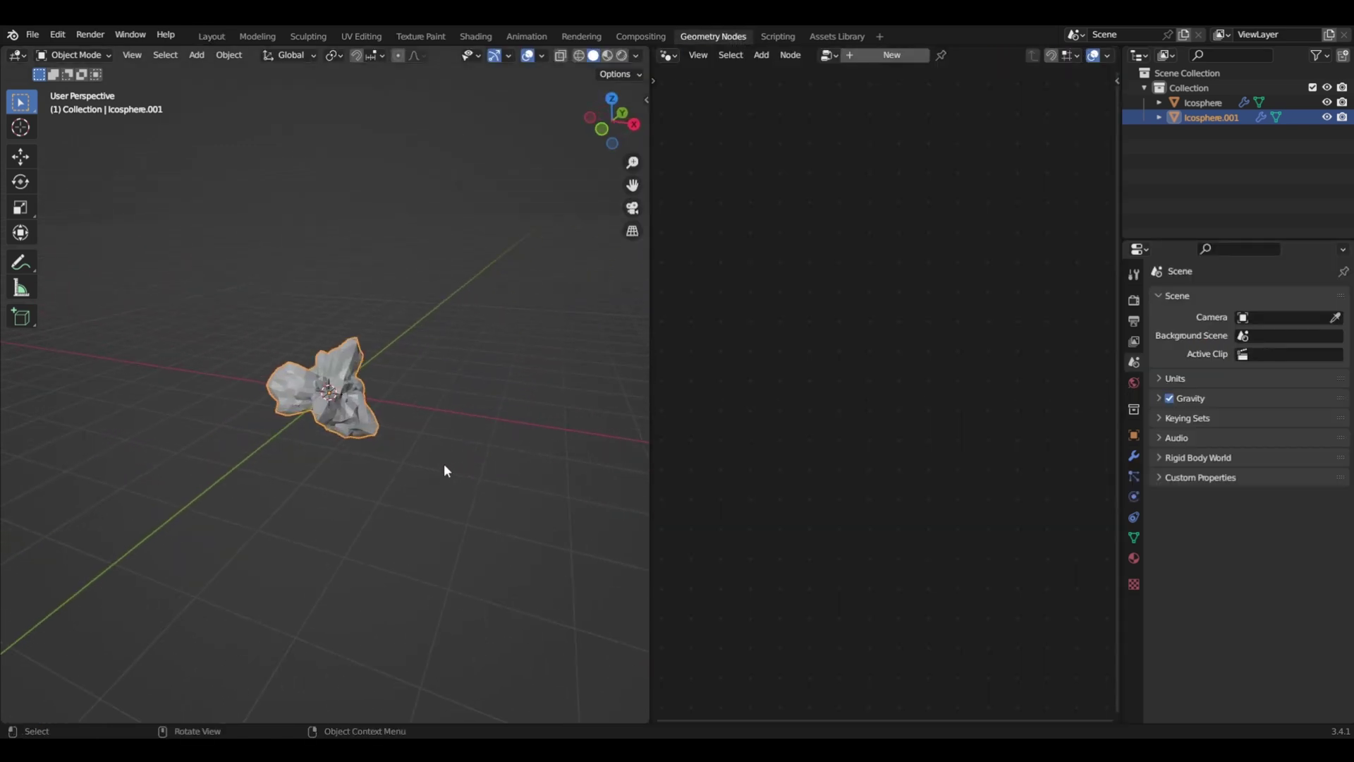
pyautogui.click(878, 55)
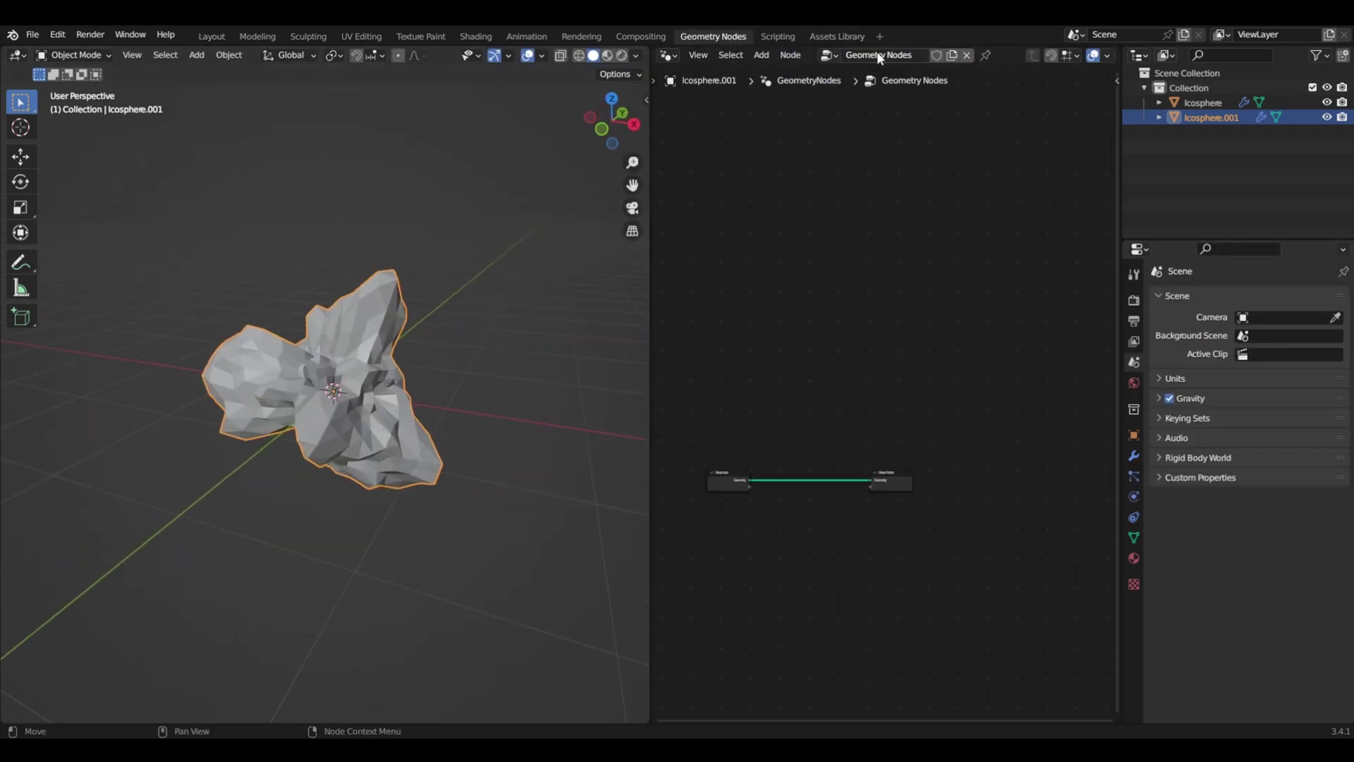
pyautogui.scroll(3, 798, 358)
pyautogui.moveTo(732, 481); pyautogui.dragTo(864, 337, button='middle')
pyautogui.scroll(2, 856, 344)
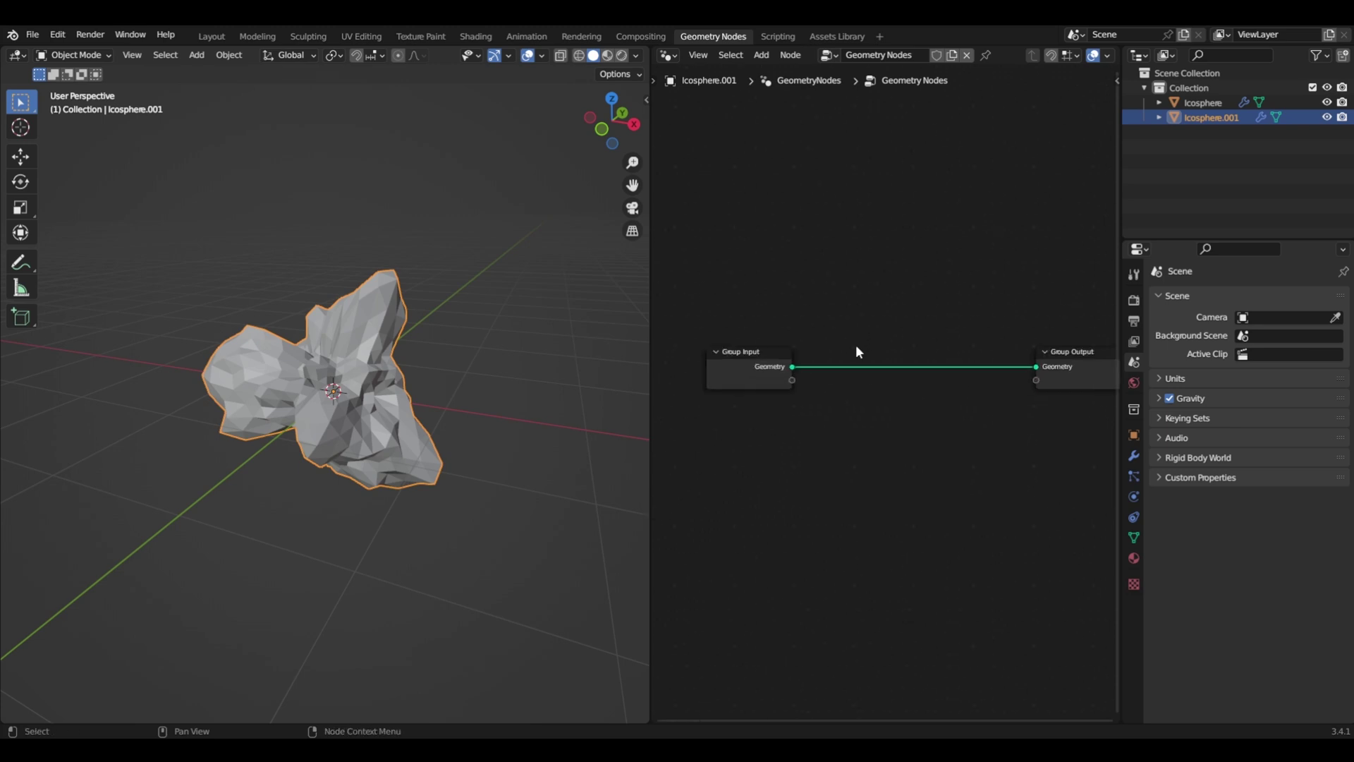
# - Insert a Transform node on the link between Group Input and Group Output
pyautogui.hotkey('shift', 'a')
pyautogui.click(788, 195)
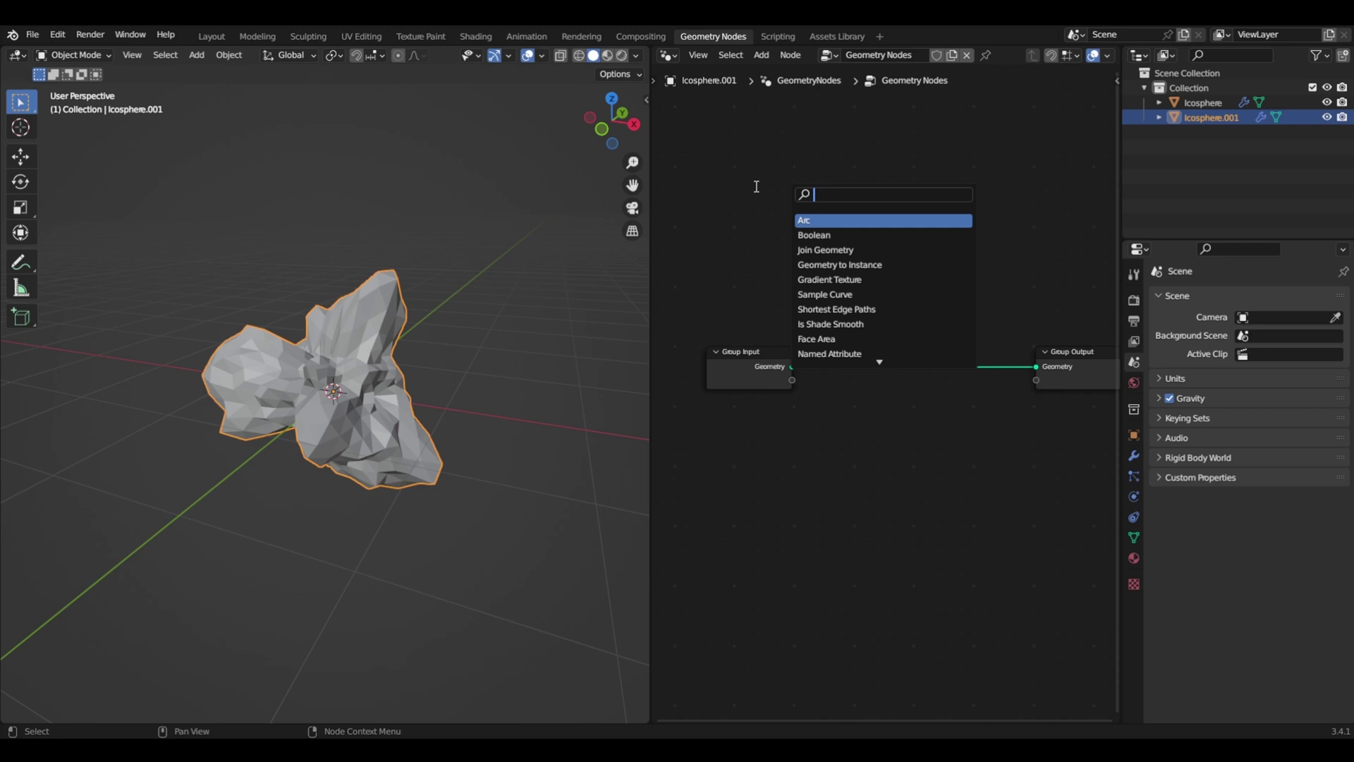
pyautogui.write('tr')
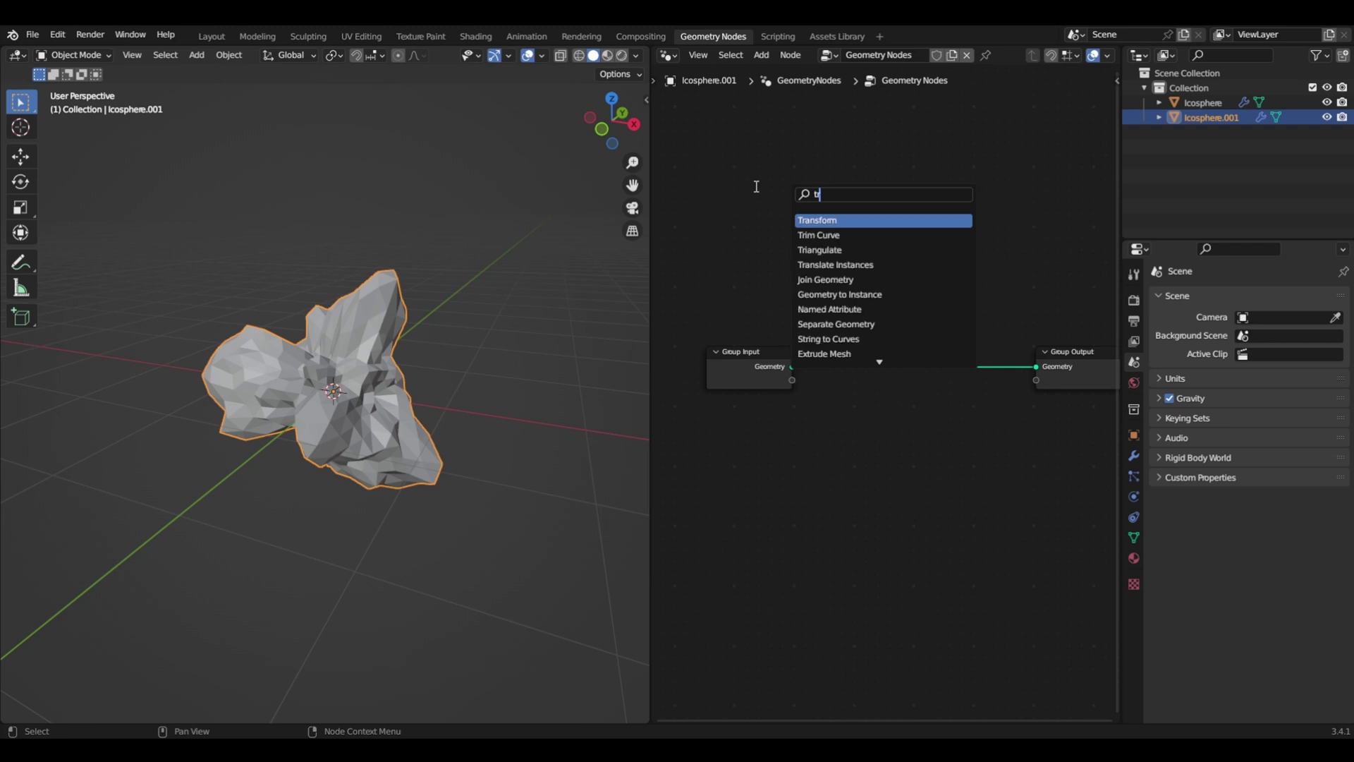
pyautogui.click(857, 218)
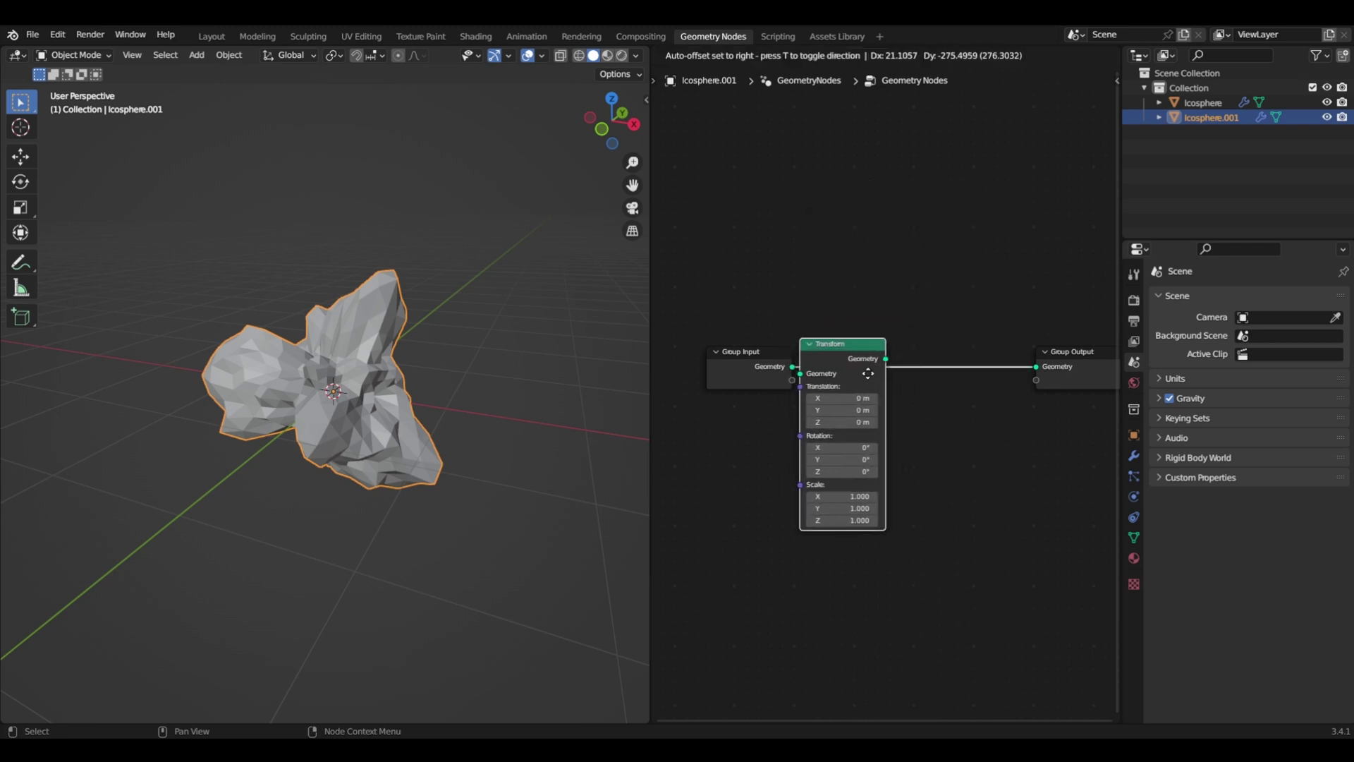
pyautogui.click(908, 350)
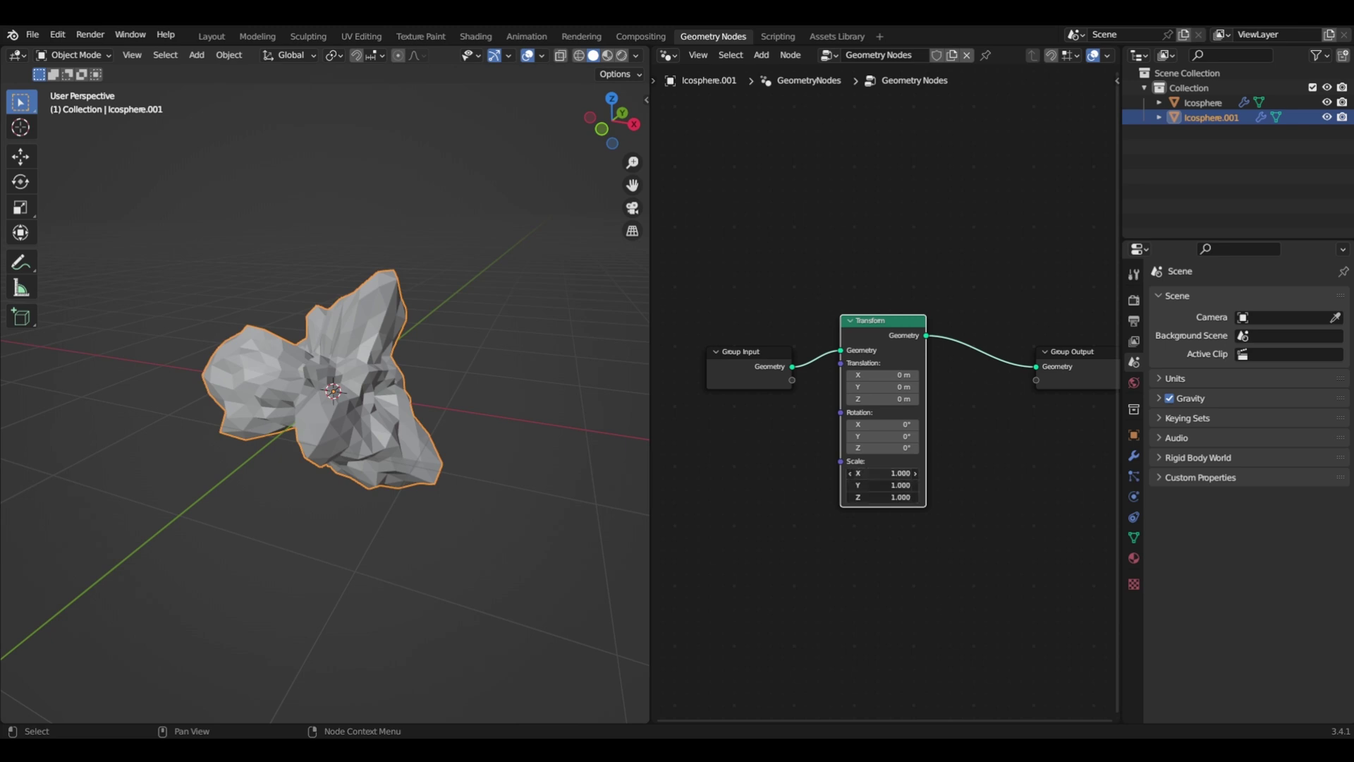
pyautogui.moveTo(881, 472); pyautogui.dragTo(839, 469)
# - Drive the Transform's Scale with a Value node set to 1.120
pyautogui.hotkey('shift', 'a')
pyautogui.click(768, 387)
pyautogui.write('value')
pyautogui.press('Return')
pyautogui.click(737, 486)
pyautogui.scroll(6, 401, 433)
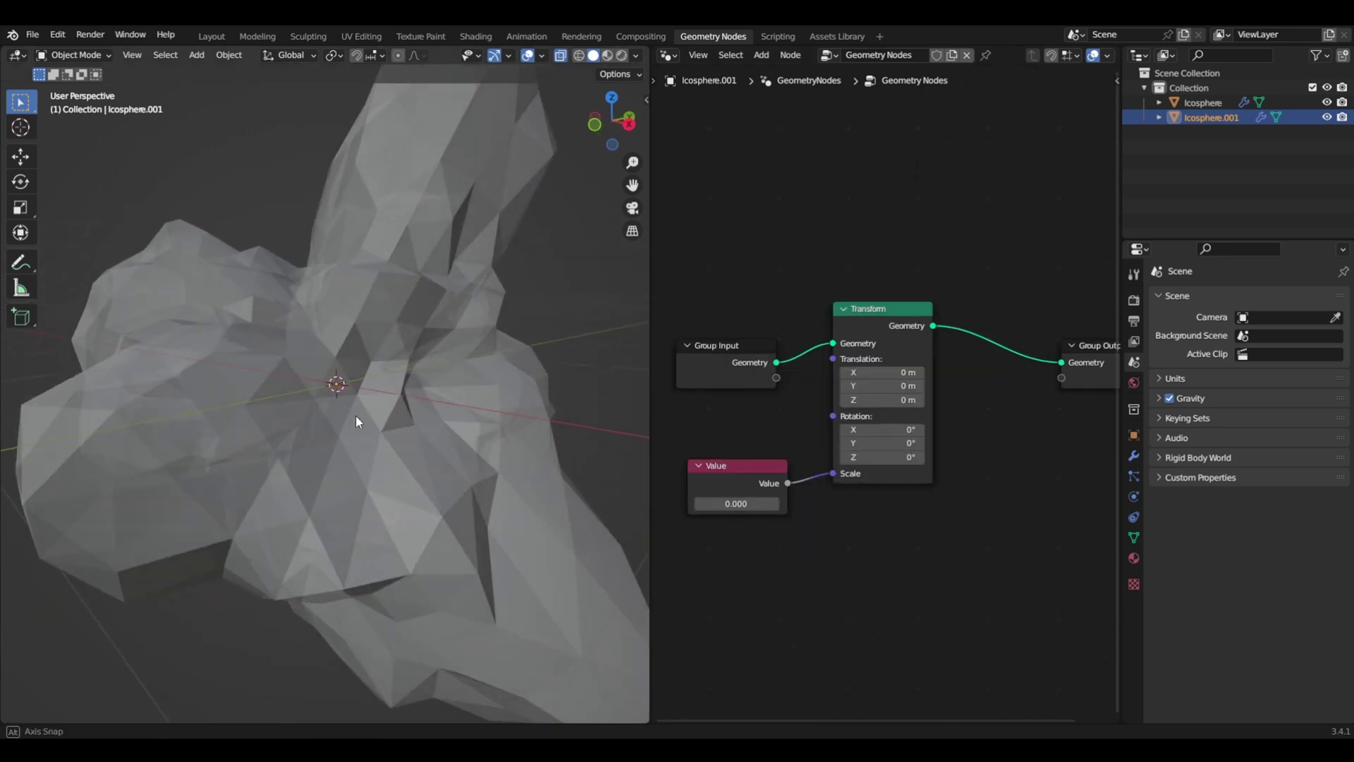
pyautogui.moveTo(355, 422); pyautogui.dragTo(403, 421, button='middle')
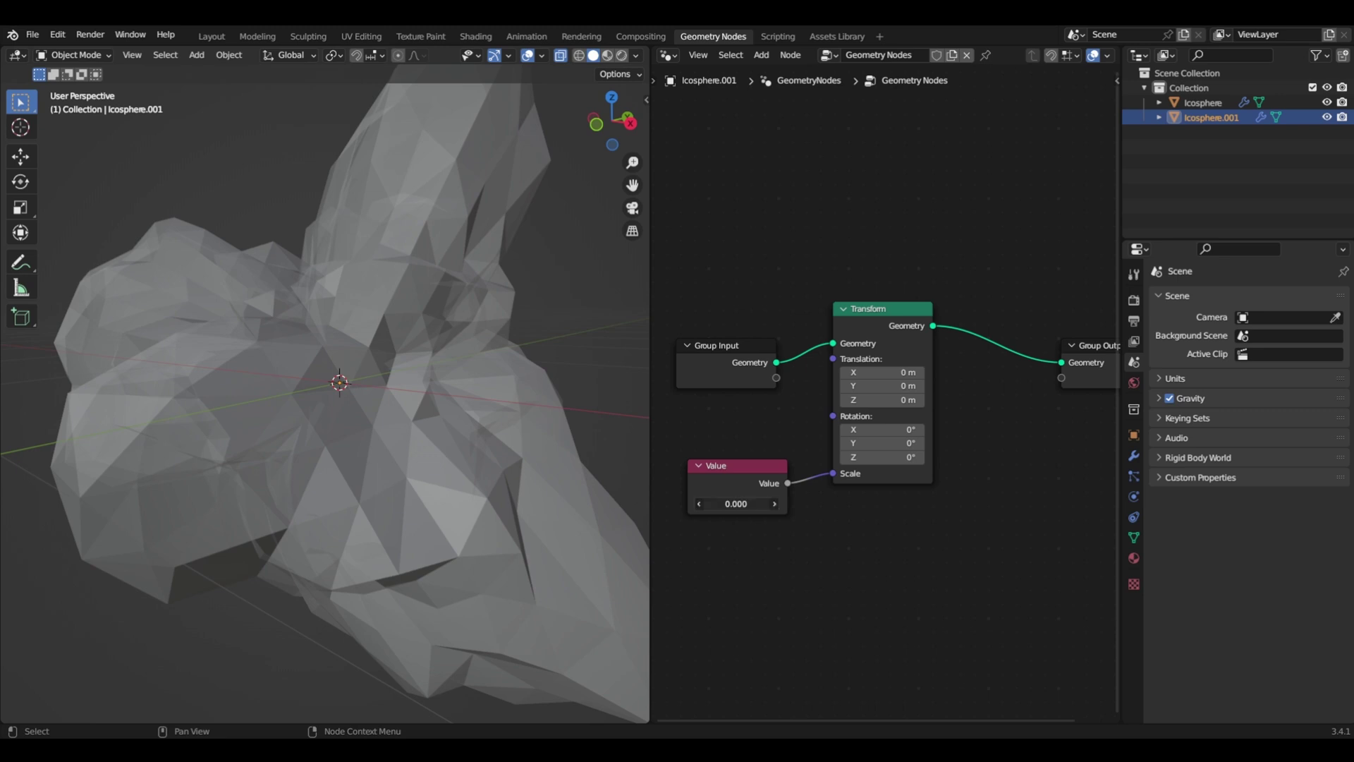
pyautogui.moveTo(735, 504); pyautogui.dragTo(772, 503)
pyautogui.scroll(-8, 582, 526)
pyautogui.moveTo(438, 480); pyautogui.dragTo(508, 465, button='middle')
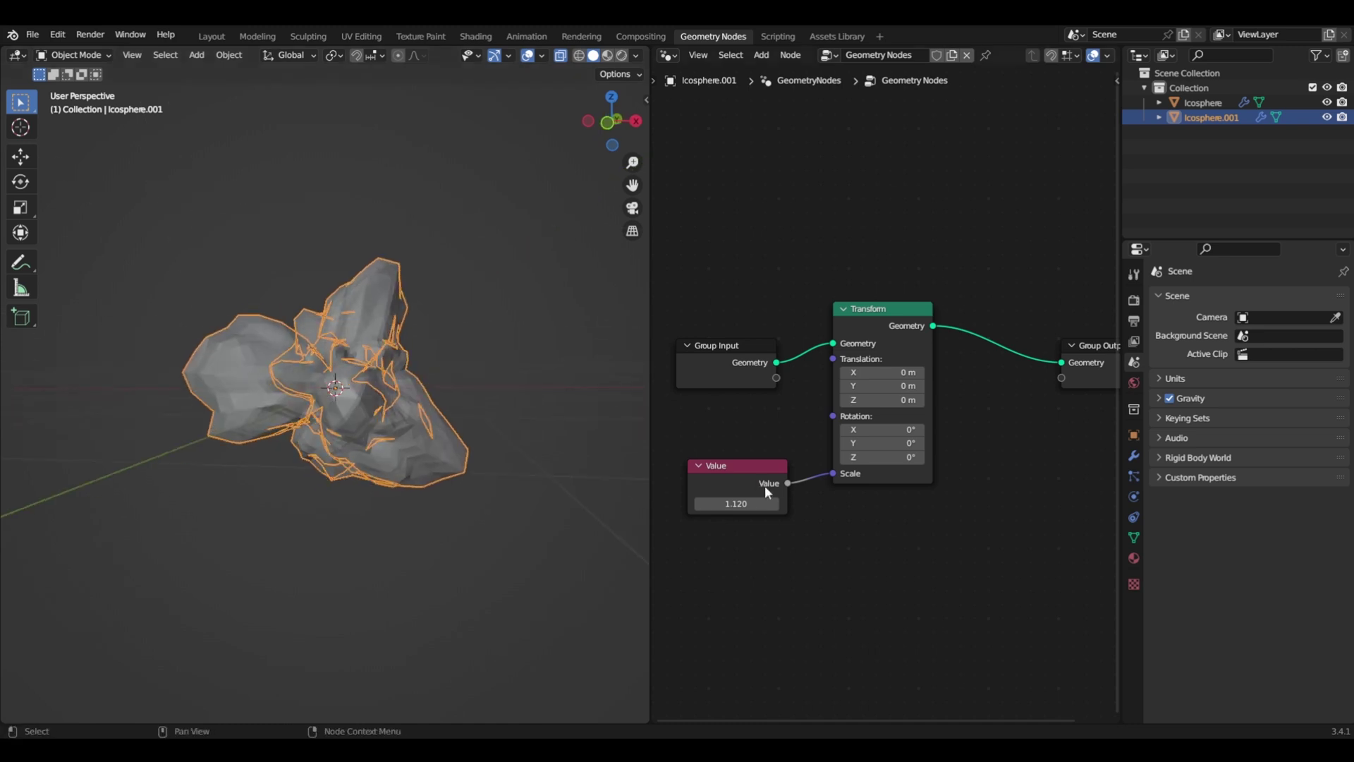
pyautogui.moveTo(726, 476); pyautogui.dragTo(751, 442)
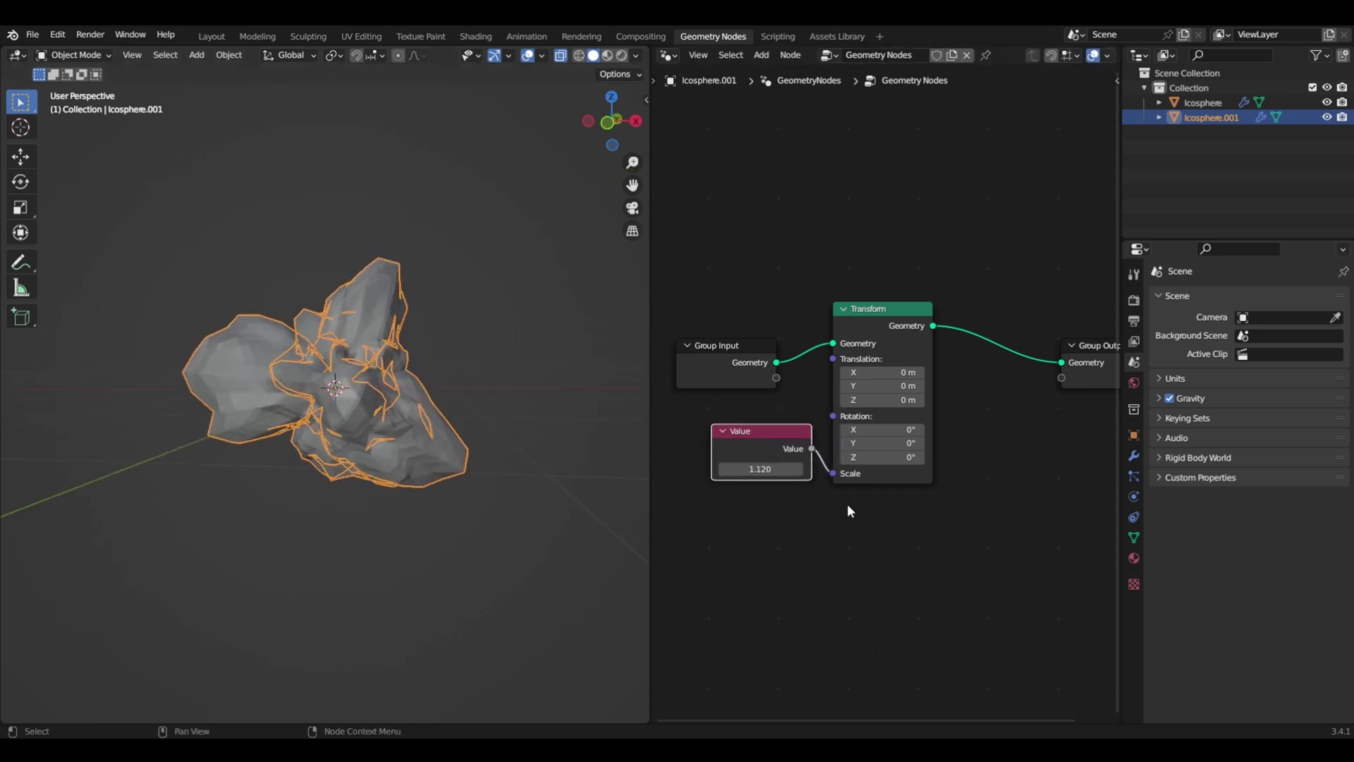
pyautogui.keyDown('ctrl'); pyautogui.hscroll(5, 888, 456); pyautogui.keyUp('ctrl')
pyautogui.keyDown('shift'); pyautogui.scroll(4, 816, 492); pyautogui.keyUp('shift')
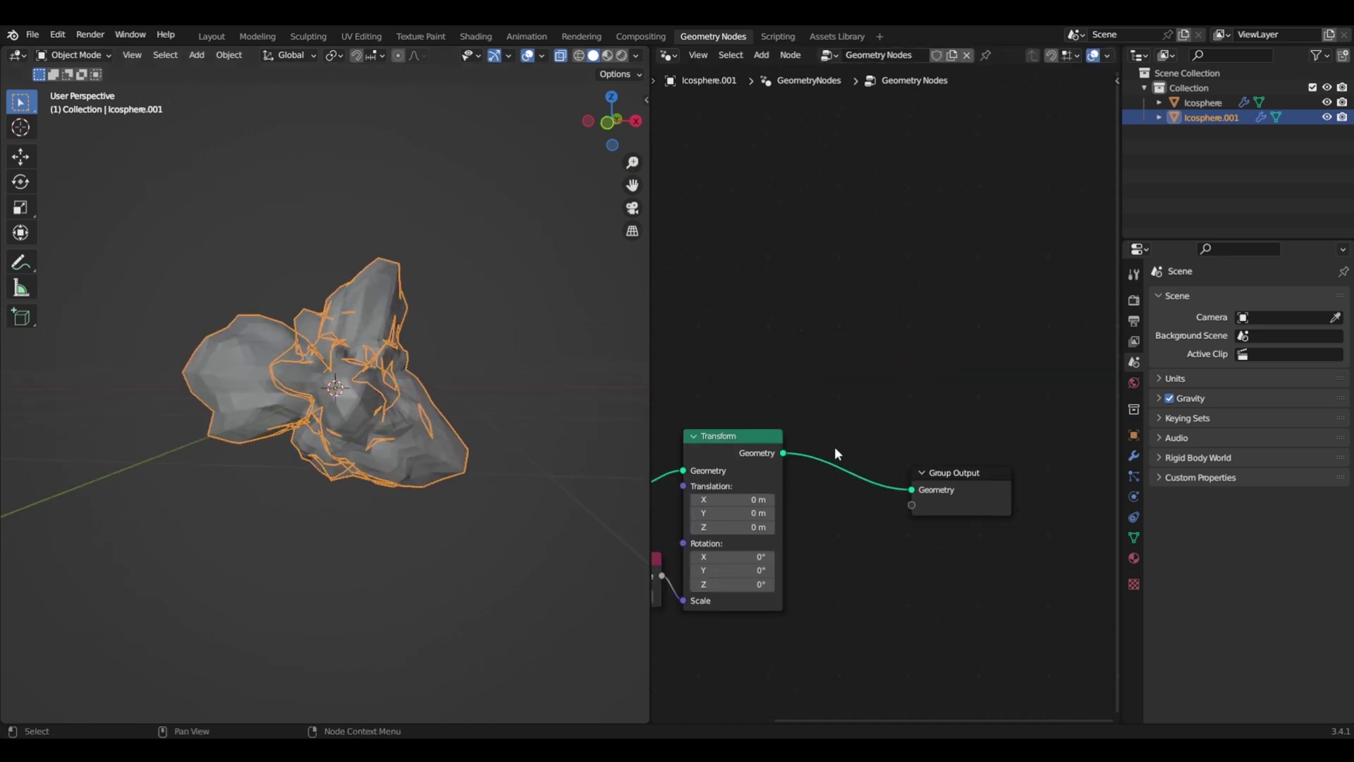
# - Insert a Triangulate node between Transform and Group Output
pyautogui.hotkey('shift', 'a')
pyautogui.click(828, 388)
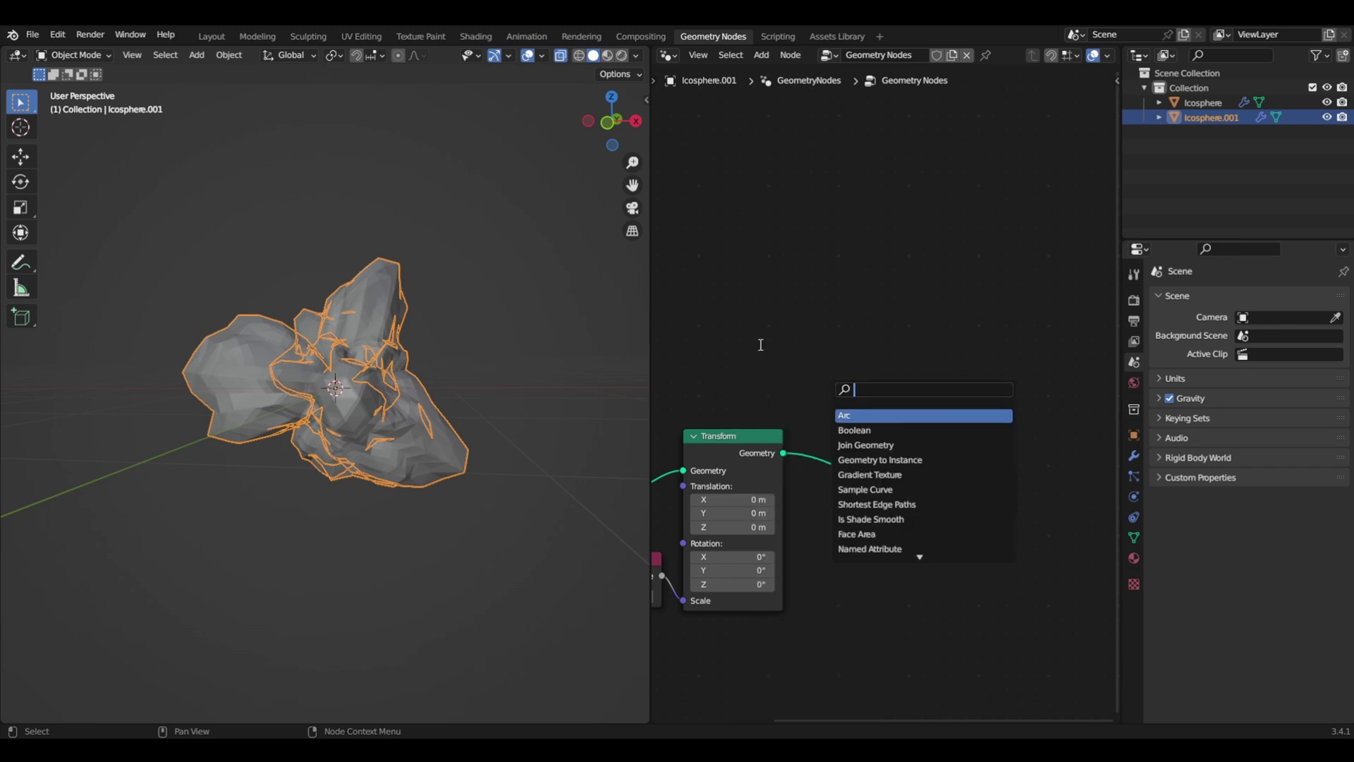
pyautogui.write('tr')
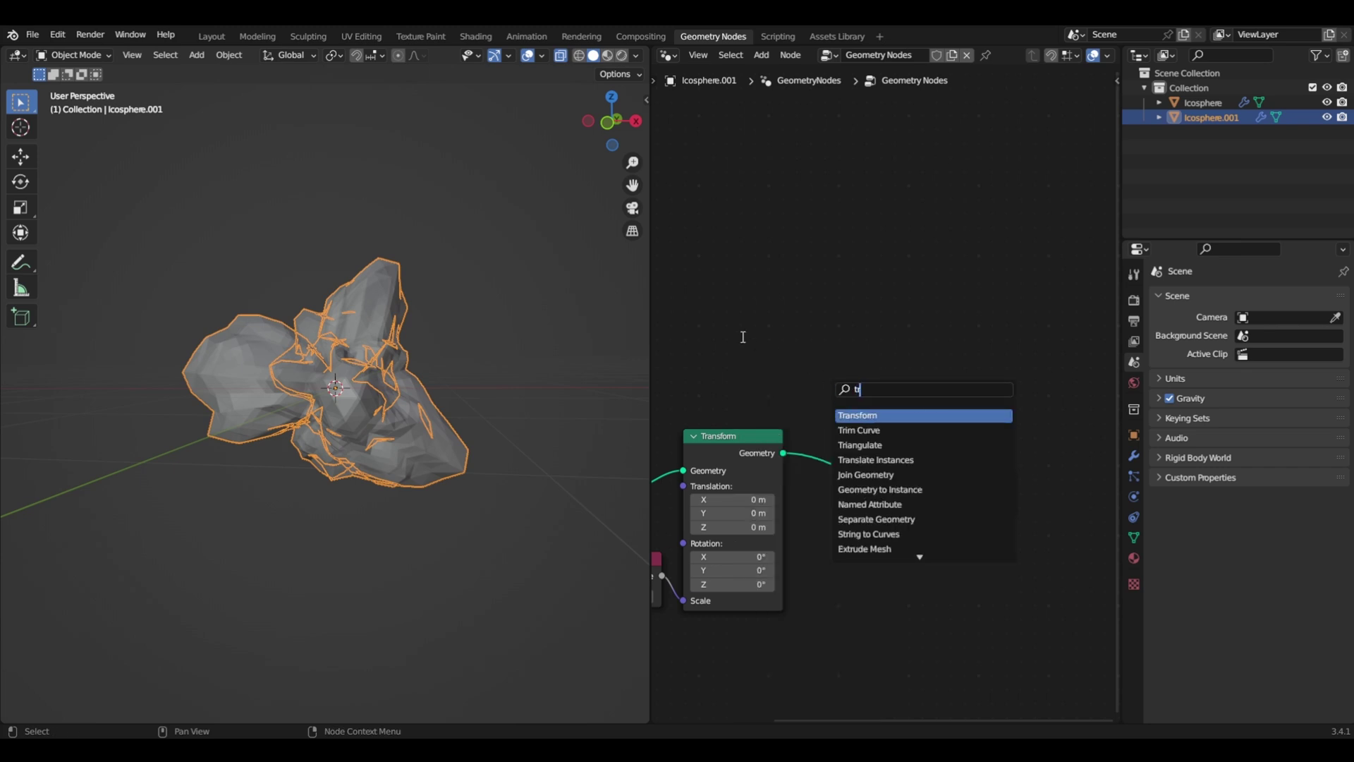
pyautogui.write('ian')
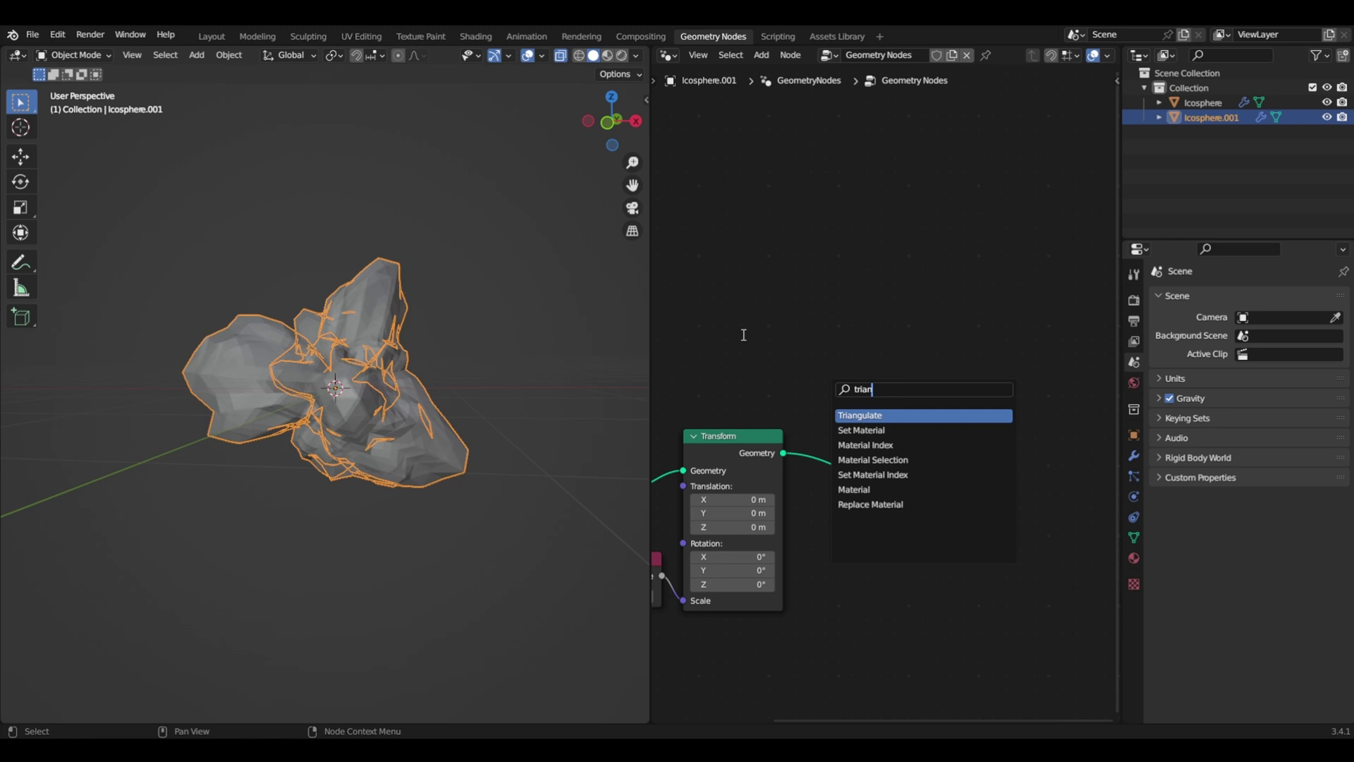
pyautogui.press('Return')
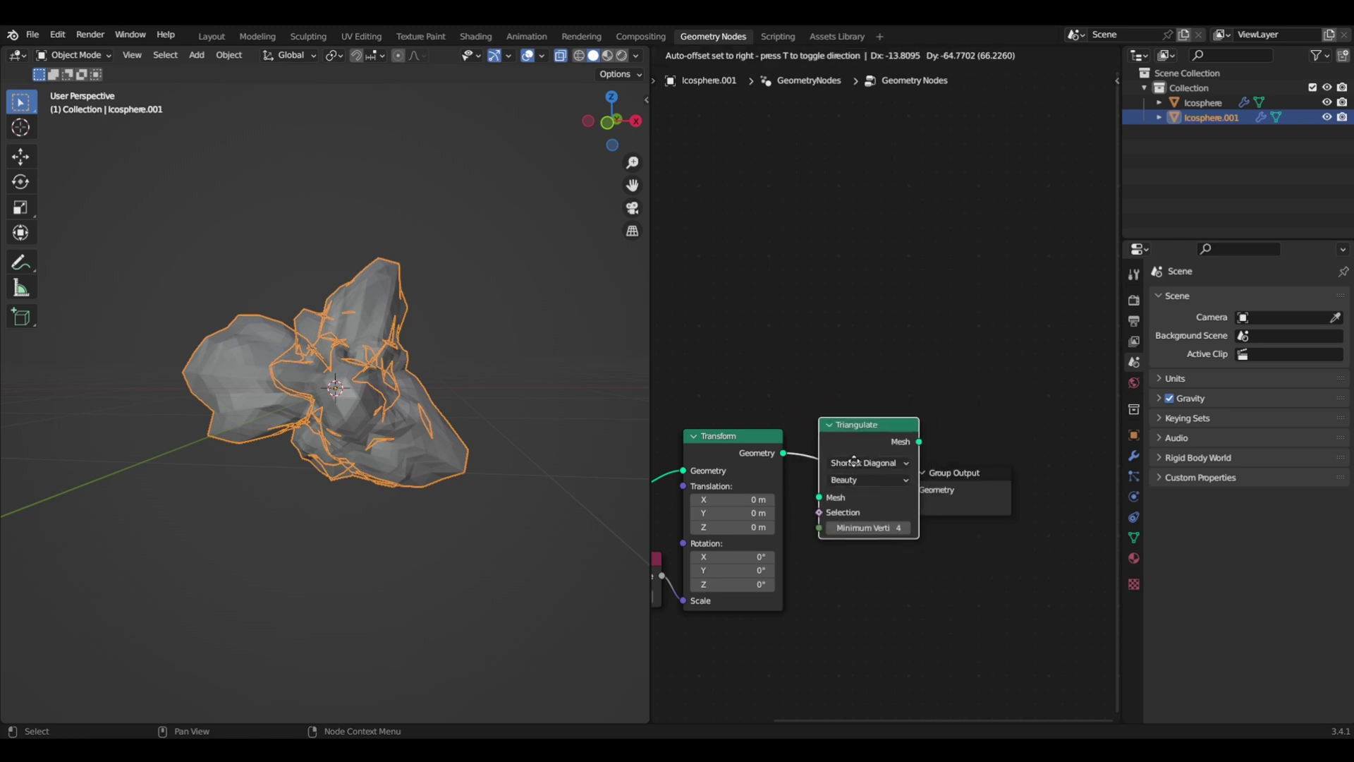
pyautogui.click(850, 462)
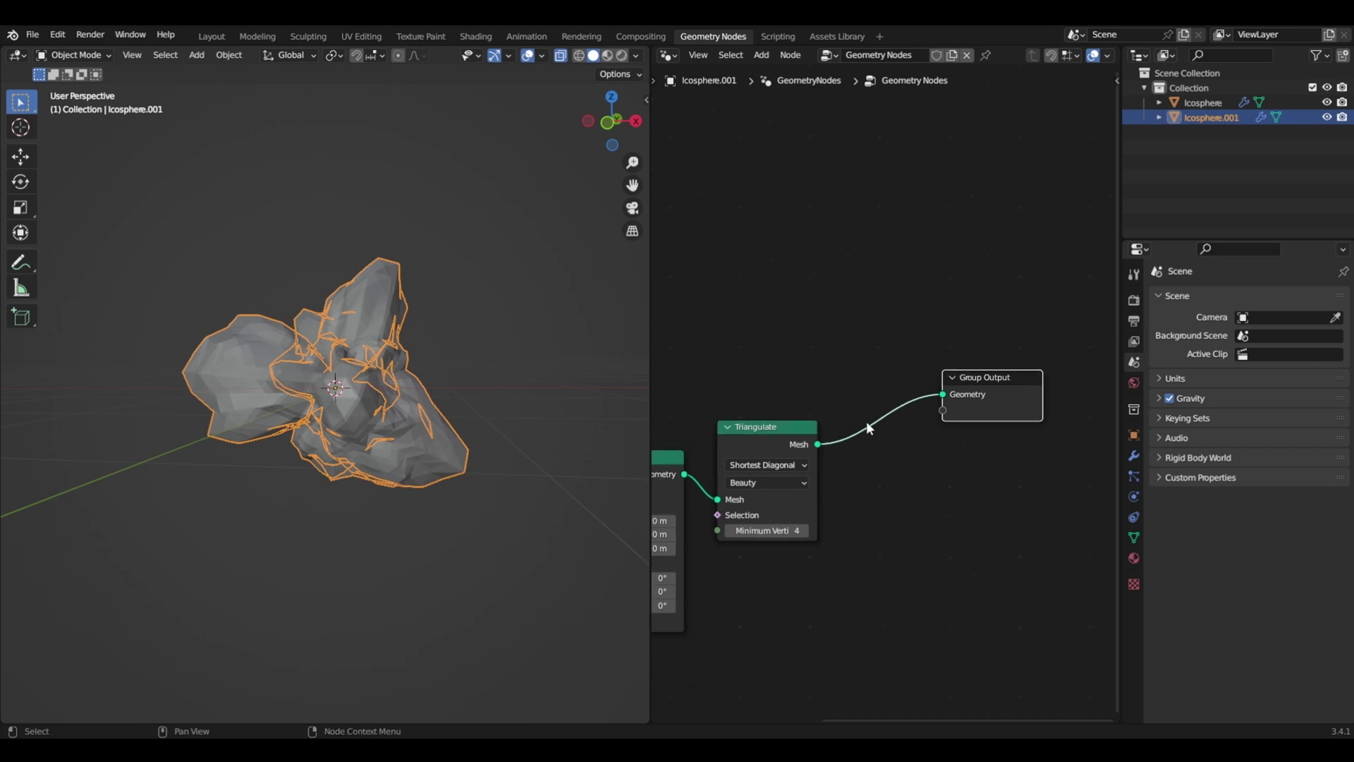
# - Insert a Dual Mesh node after Triangulate and turn X-ray off to show the mesh opaque
pyautogui.hotkey('shift', 'a')
pyautogui.click(845, 387)
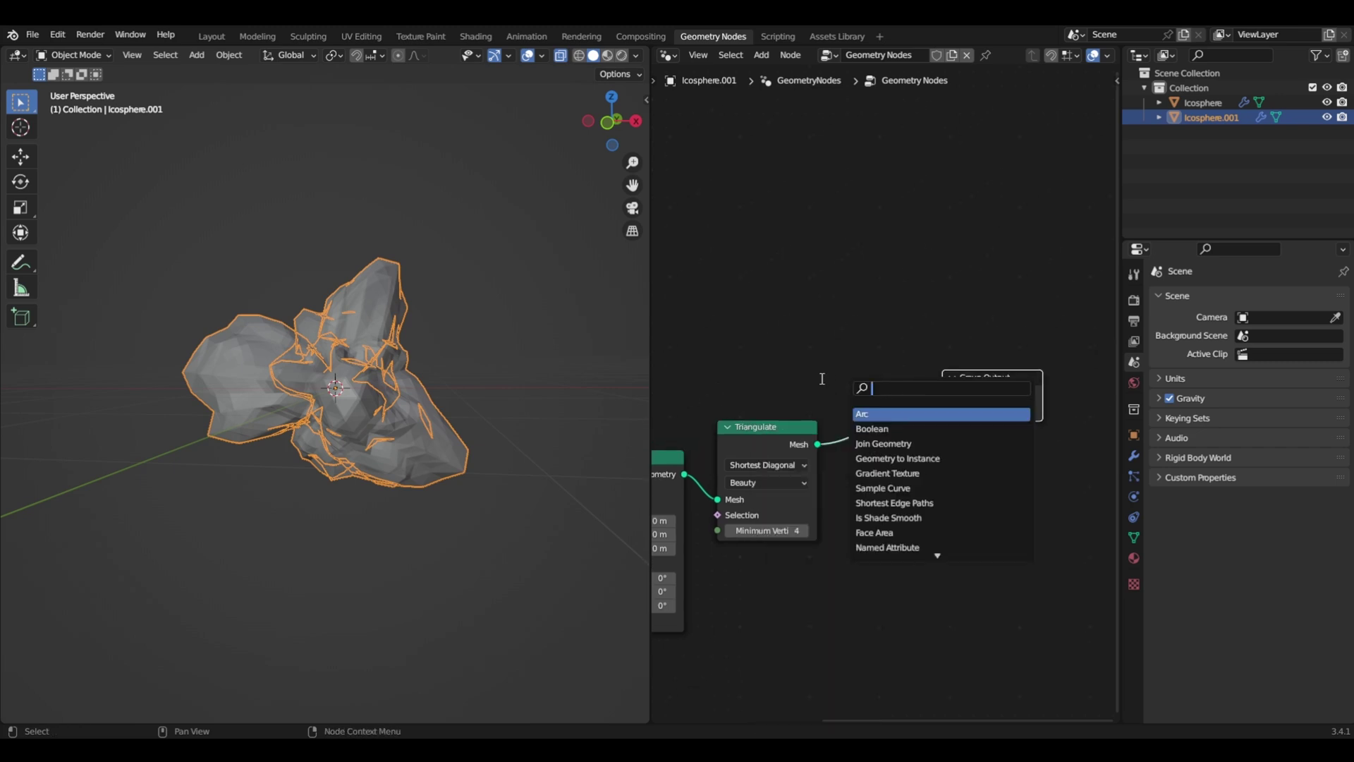
pyautogui.write('duo')
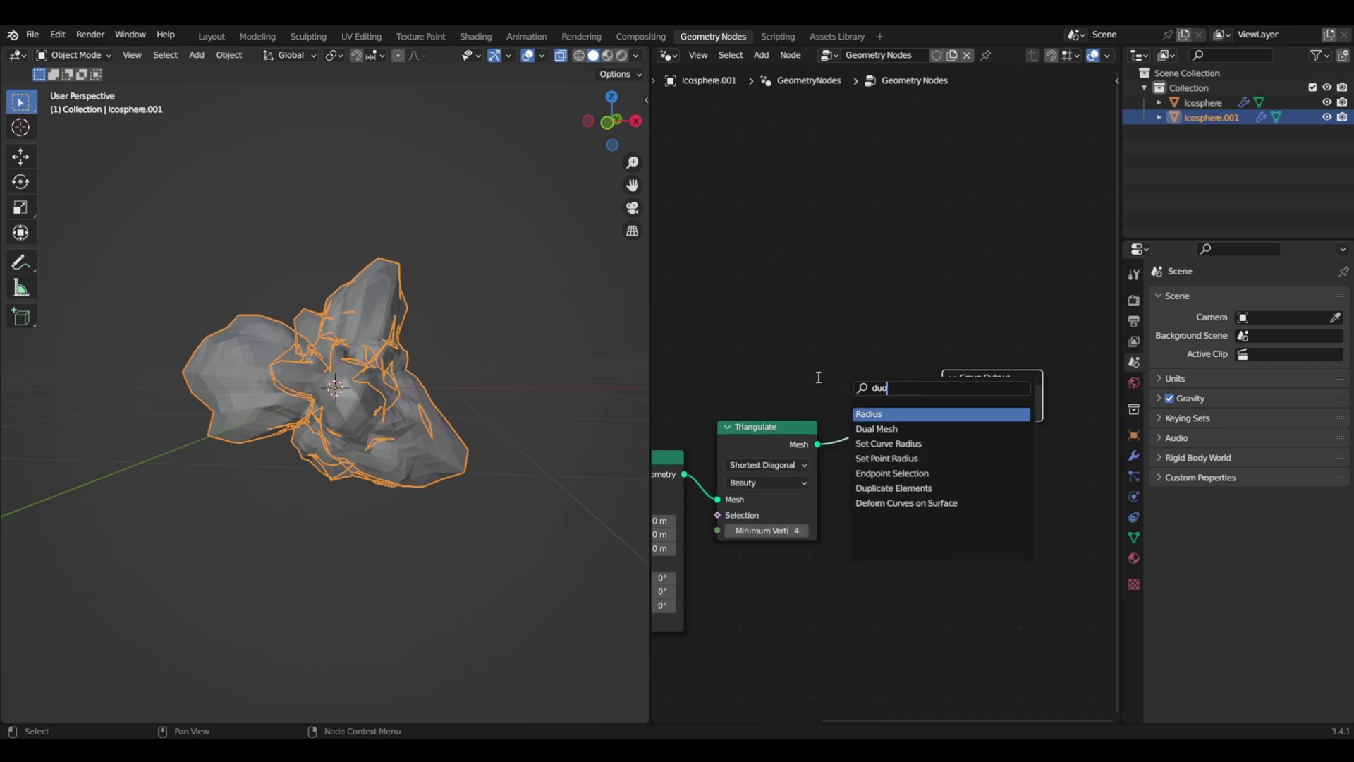
pyautogui.press('BackSpace')
pyautogui.press('Return')
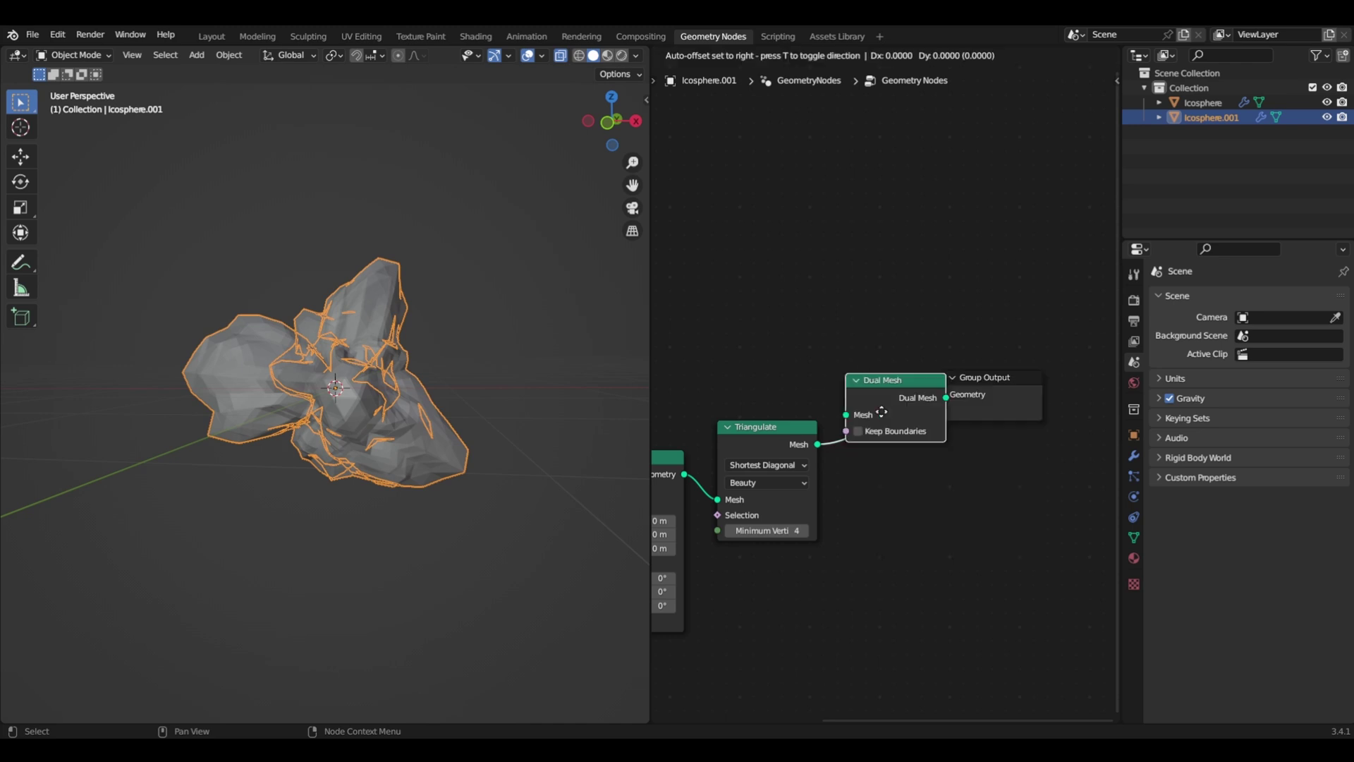
pyautogui.click(909, 433)
pyautogui.scroll(3, 333, 410)
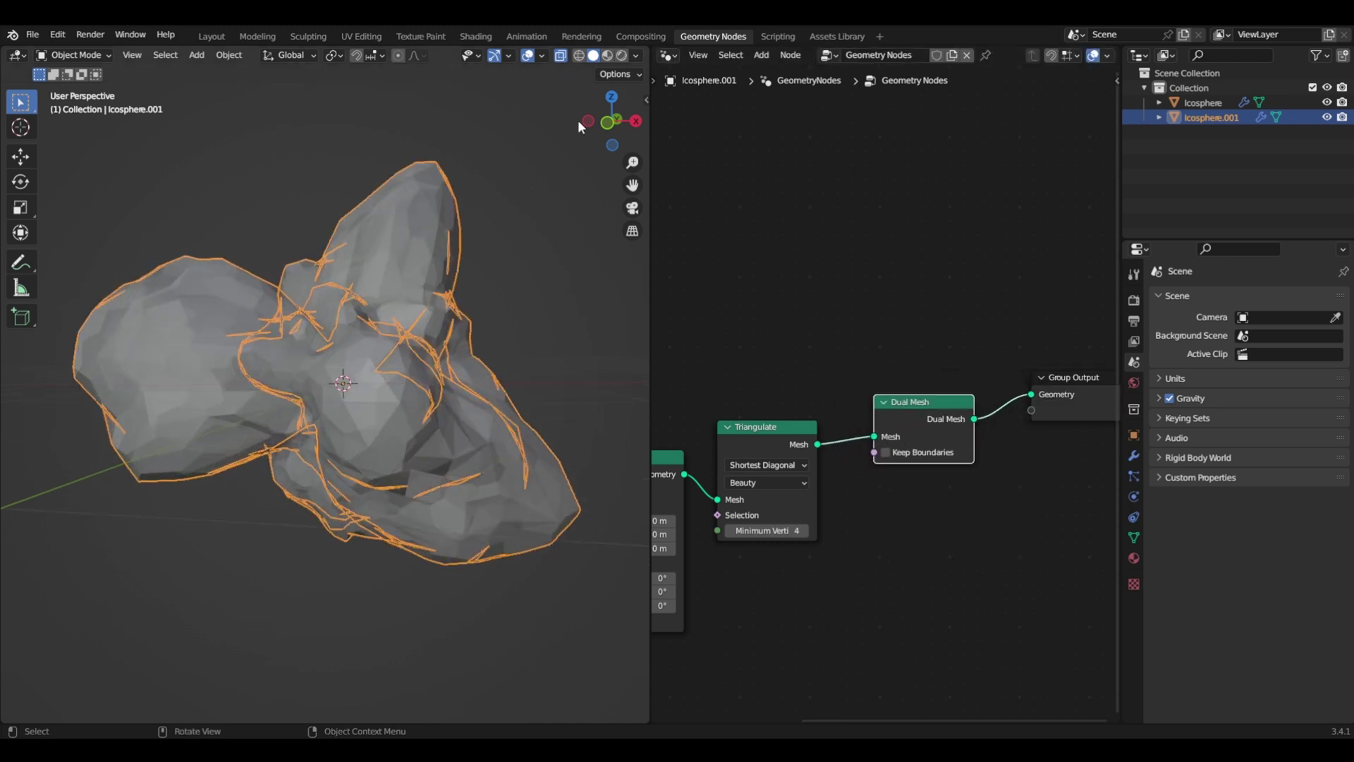
pyautogui.click(561, 57)
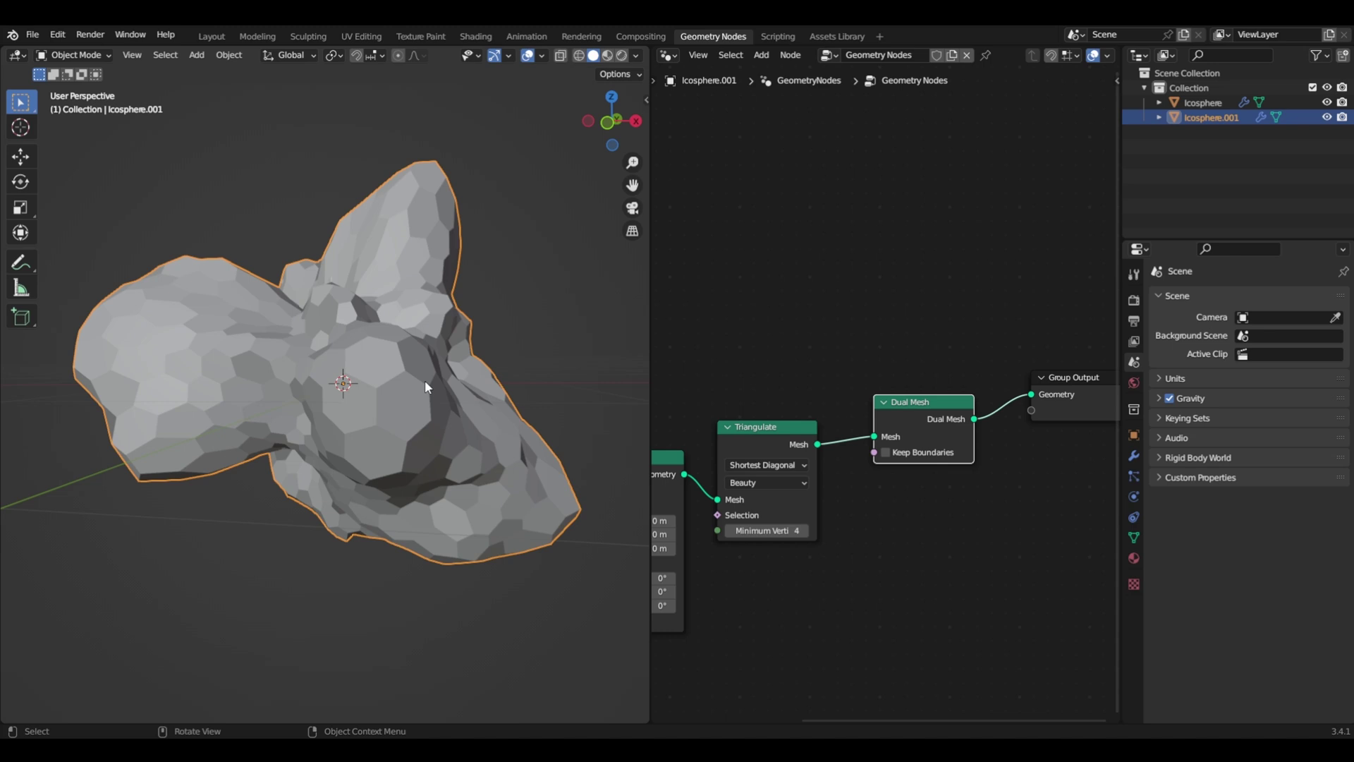
pyautogui.moveTo(425, 381); pyautogui.dragTo(265, 418, button='middle')
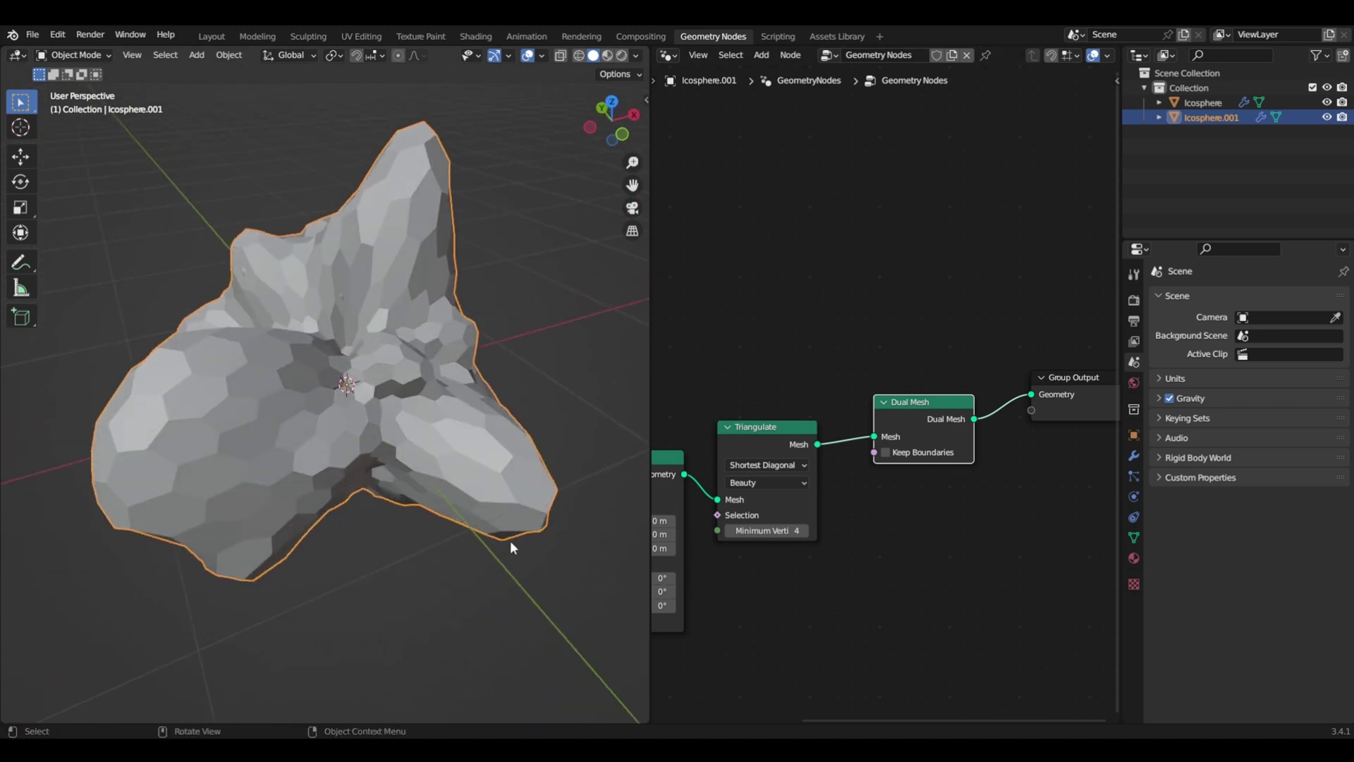
pyautogui.moveTo(739, 555); pyautogui.dragTo(983, 442, button='middle')
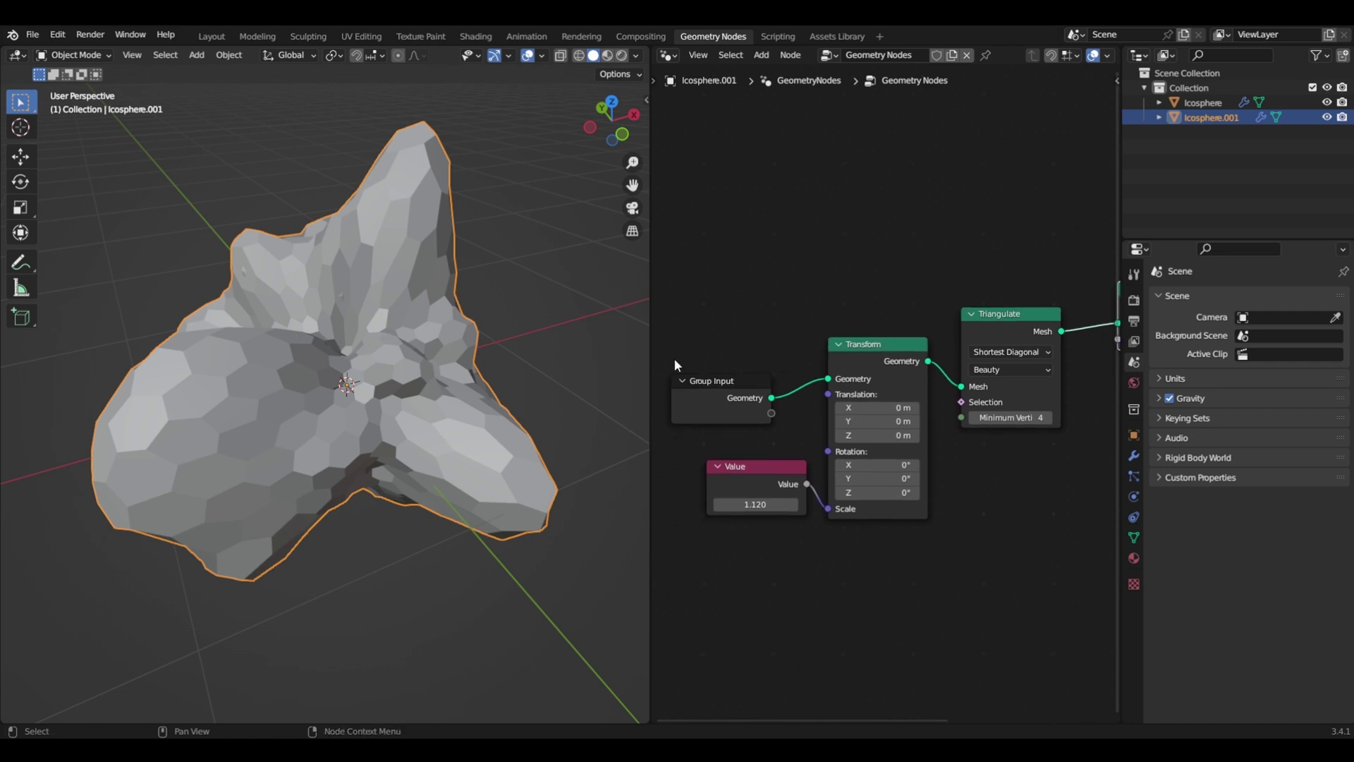
# - Insert a Subdivide Mesh node at Level 1 between Group Input and Transform
pyautogui.moveTo(675, 361); pyautogui.dragTo(659, 346)
pyautogui.hotkey('shift', 'a')
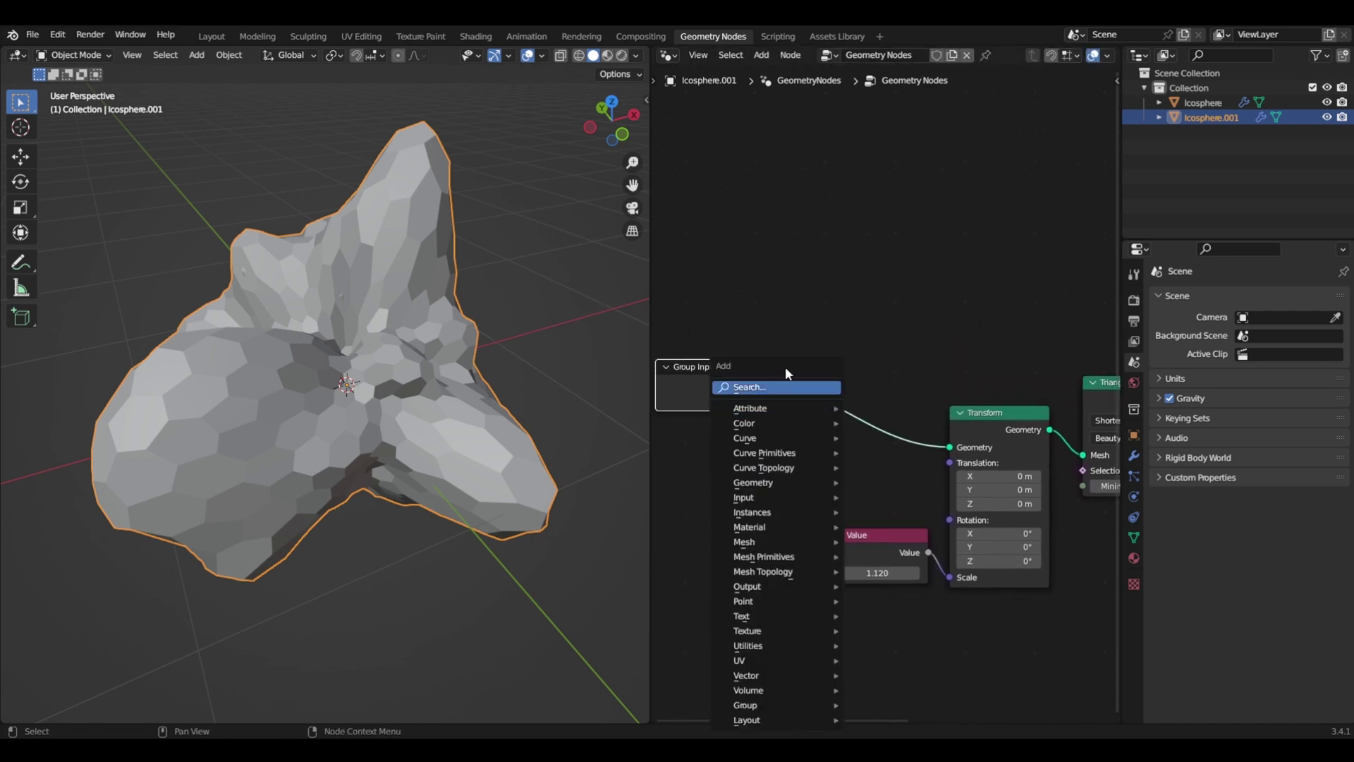
pyautogui.click(775, 386)
pyautogui.write('su')
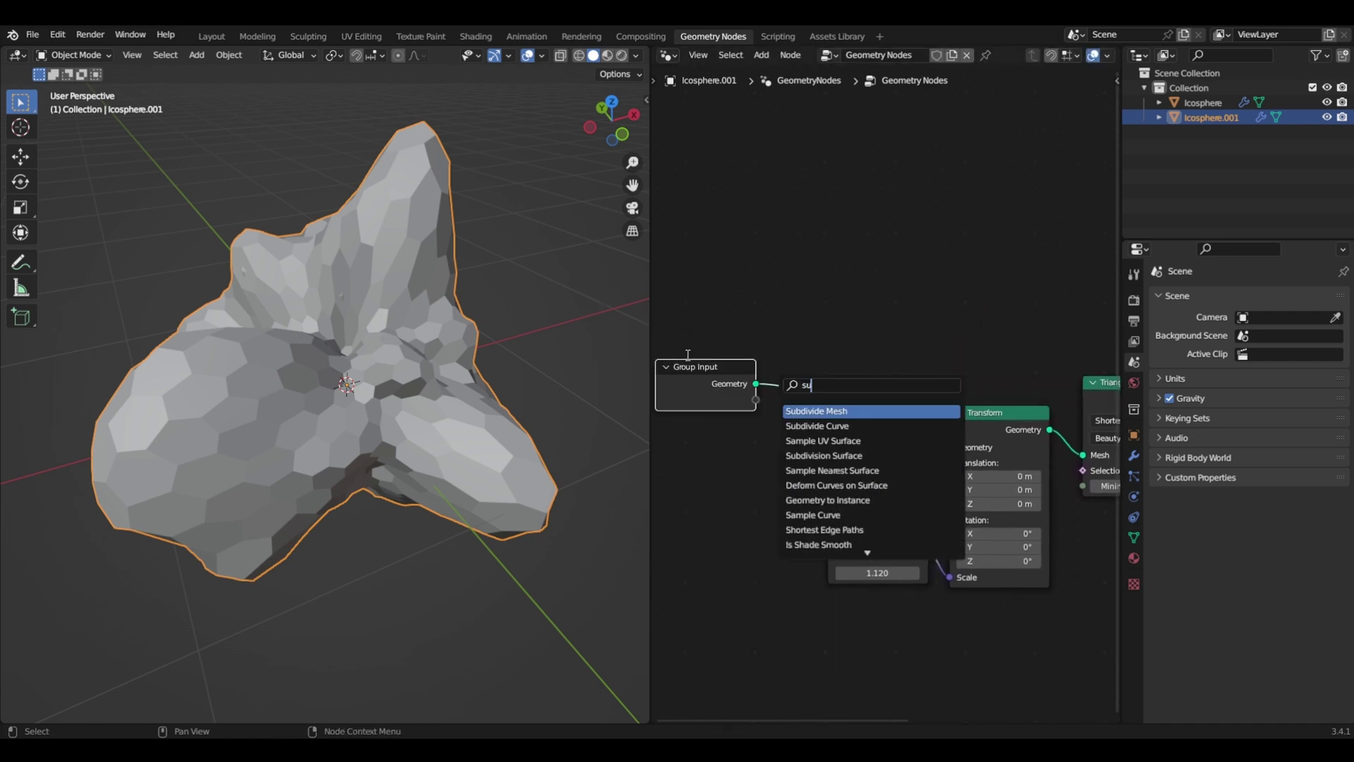
pyautogui.click(857, 410)
pyautogui.click(875, 415)
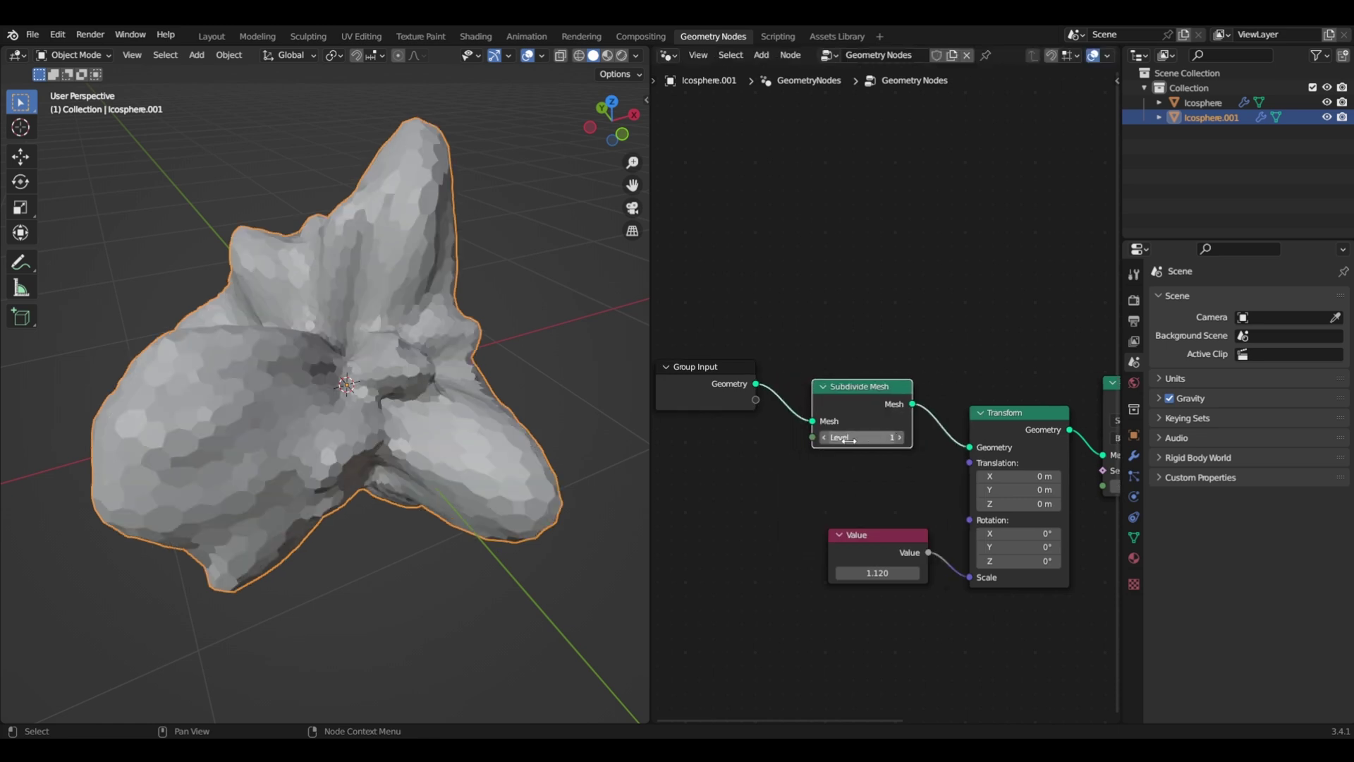
pyautogui.click(824, 437)
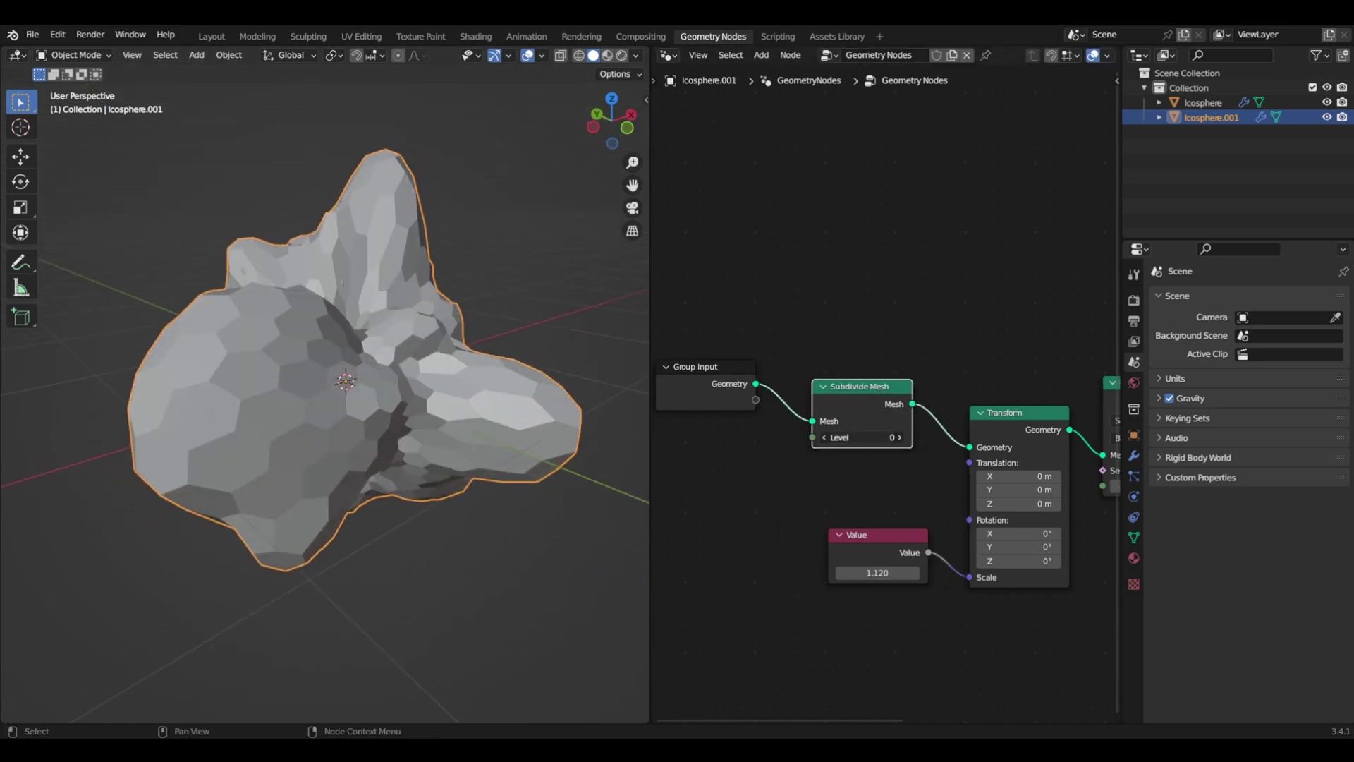
pyautogui.click(860, 437)
pyautogui.write('1')
pyautogui.press('Return')
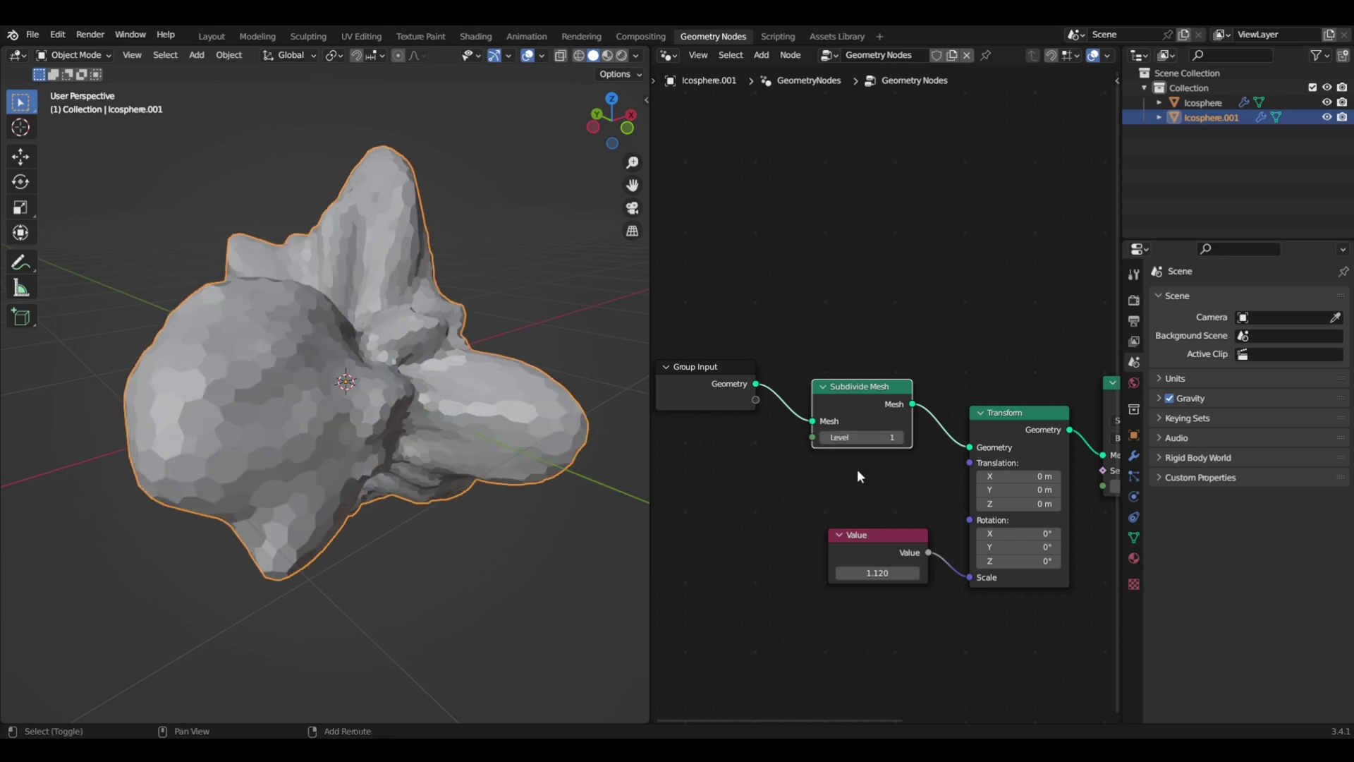
pyautogui.keyDown('shift'); pyautogui.moveTo(857, 468); pyautogui.dragTo(857, 388, button='middle'); pyautogui.keyUp('shift')
pyautogui.scroll(-3, 857, 387)
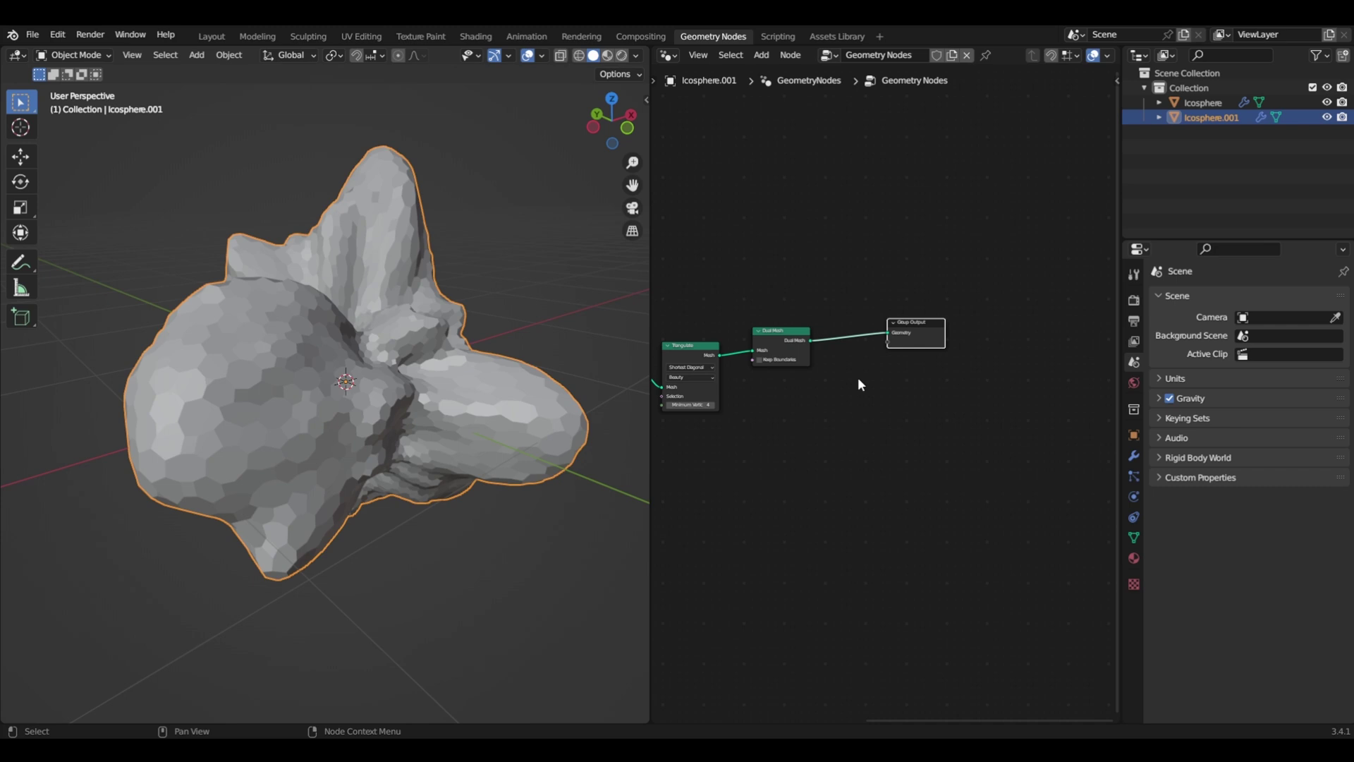
# - Add Mesh to Curve and Curve to Mesh nodes below the Dual Mesh node
pyautogui.moveTo(857, 381); pyautogui.dragTo(865, 419, button='middle')
pyautogui.scroll(3, 789, 433)
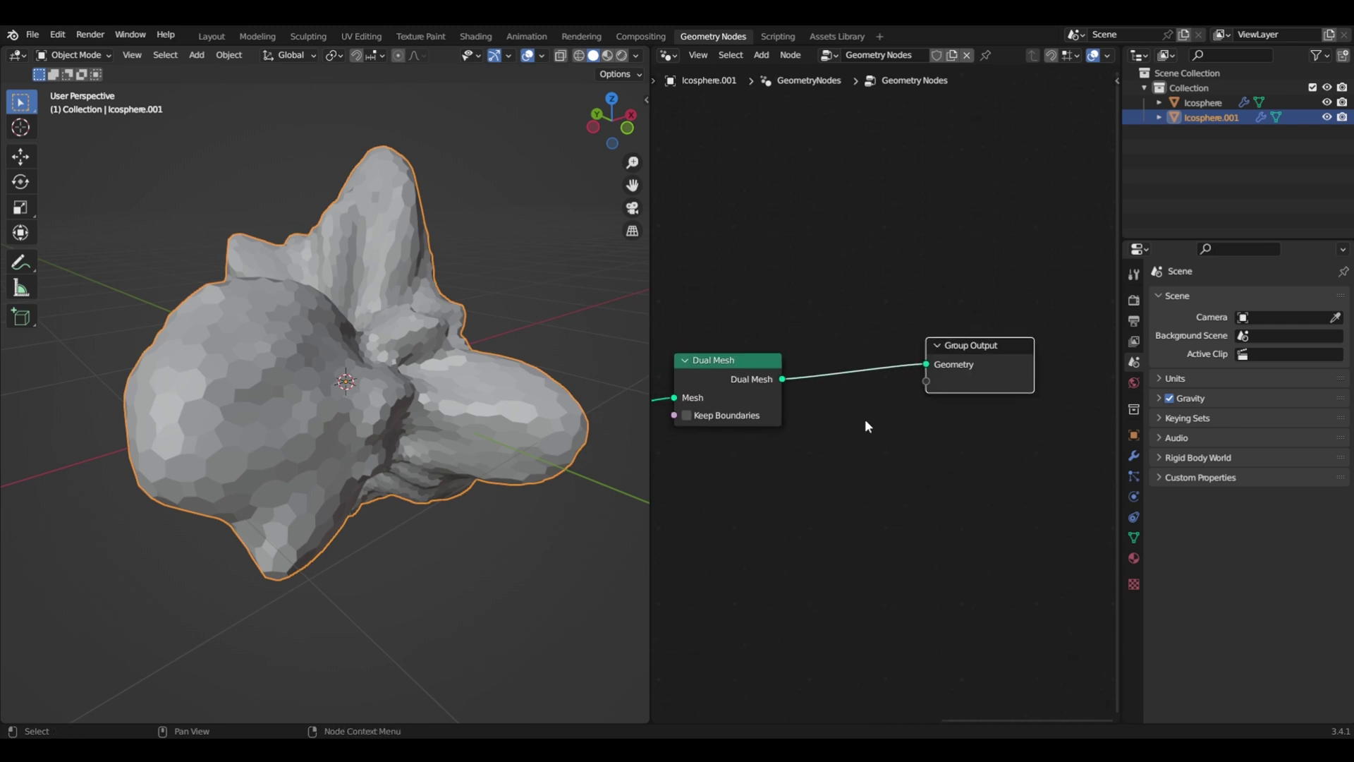
pyautogui.hotkey('shift', 'a')
pyautogui.click(853, 392)
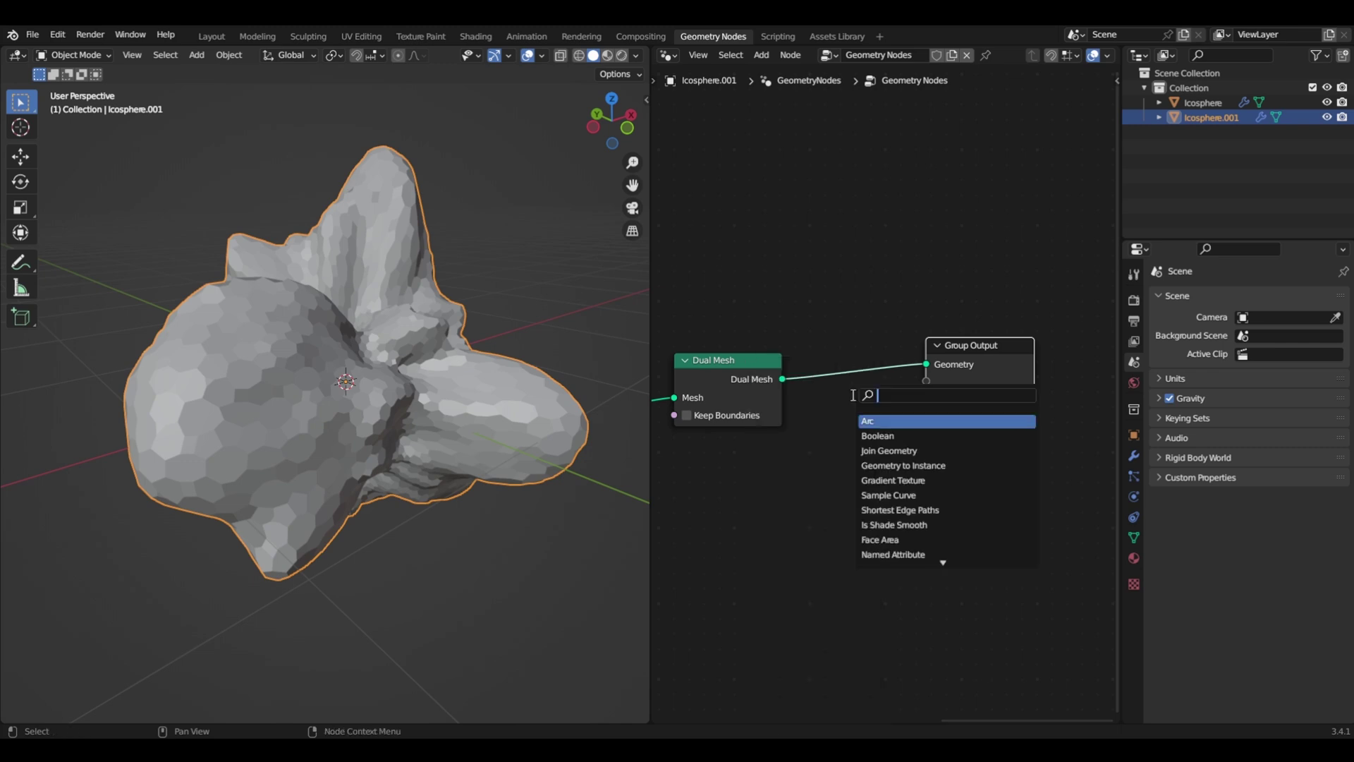
pyautogui.write('mesh')
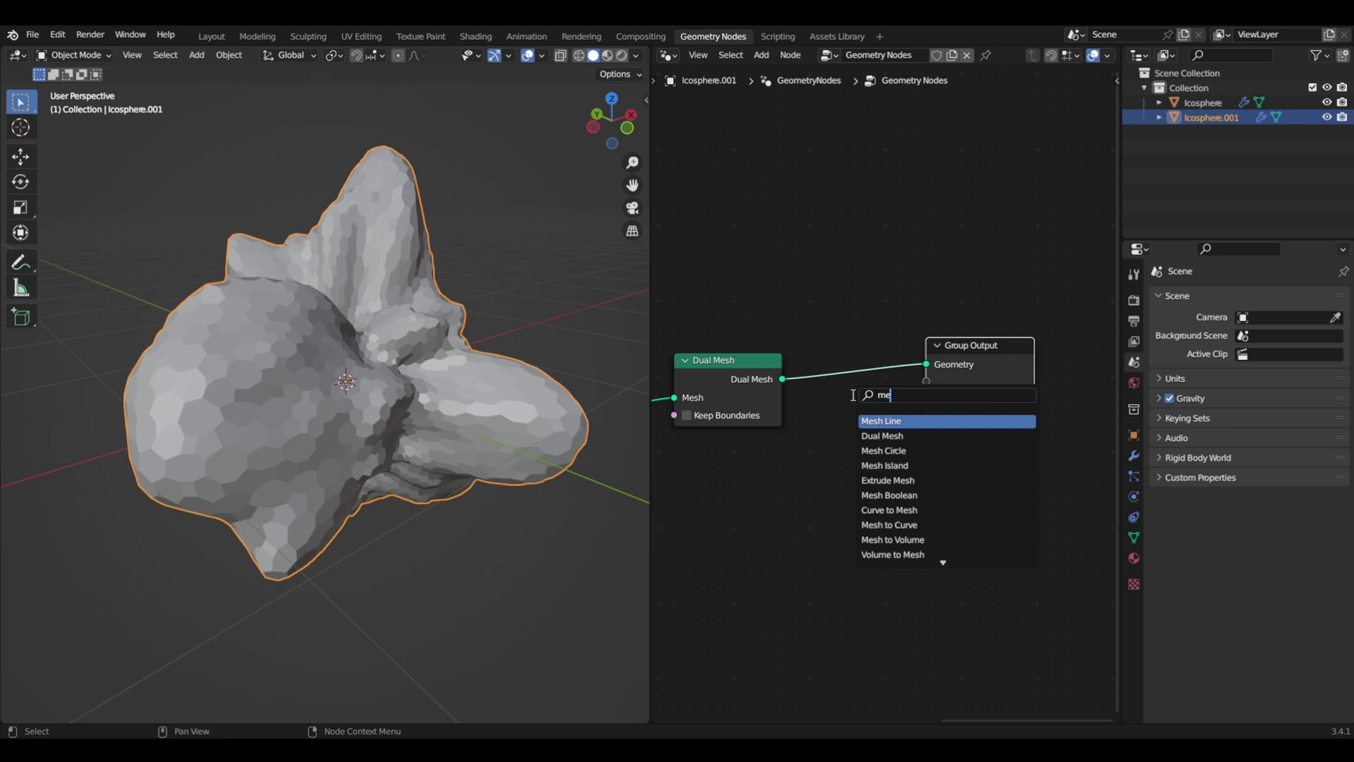
pyautogui.click(905, 526)
pyautogui.click(857, 594)
pyautogui.hotkey('shift', 'a')
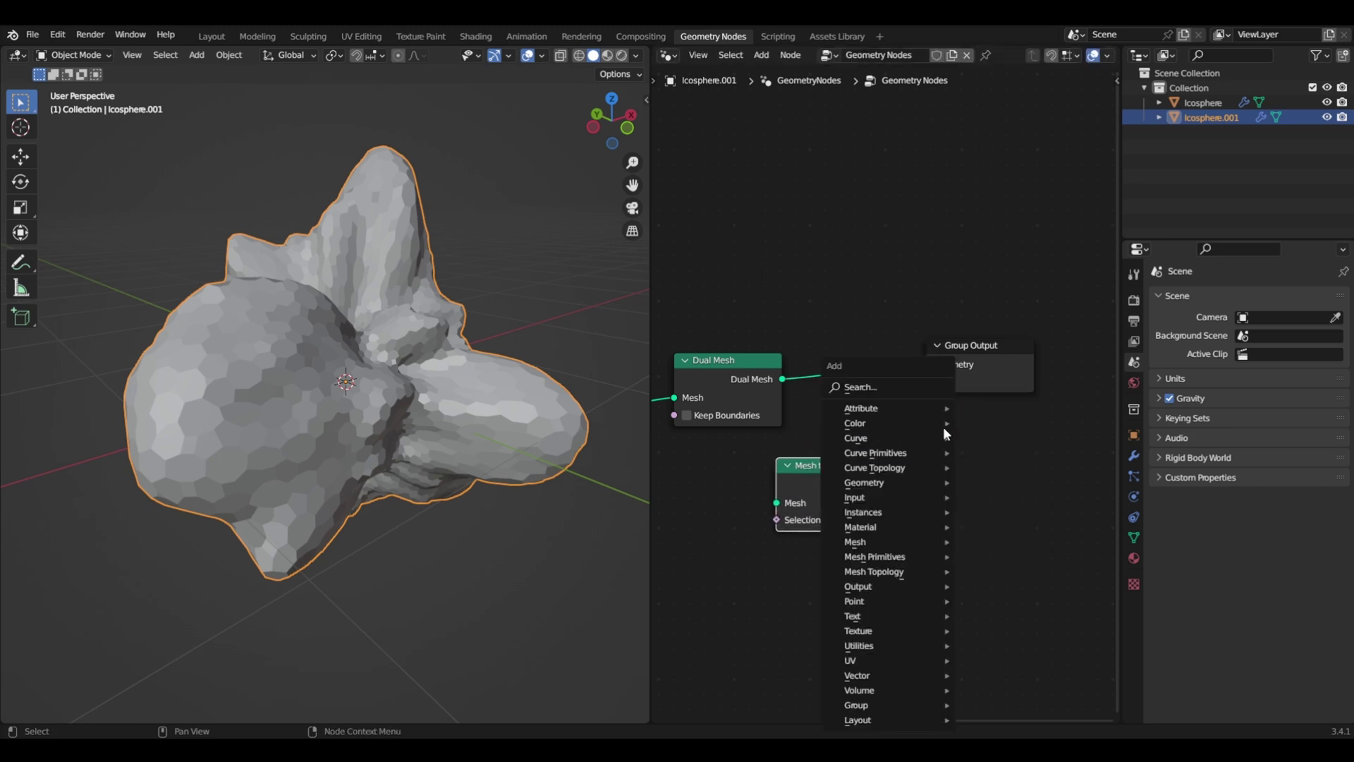
pyautogui.click(898, 387)
pyautogui.write('curve to')
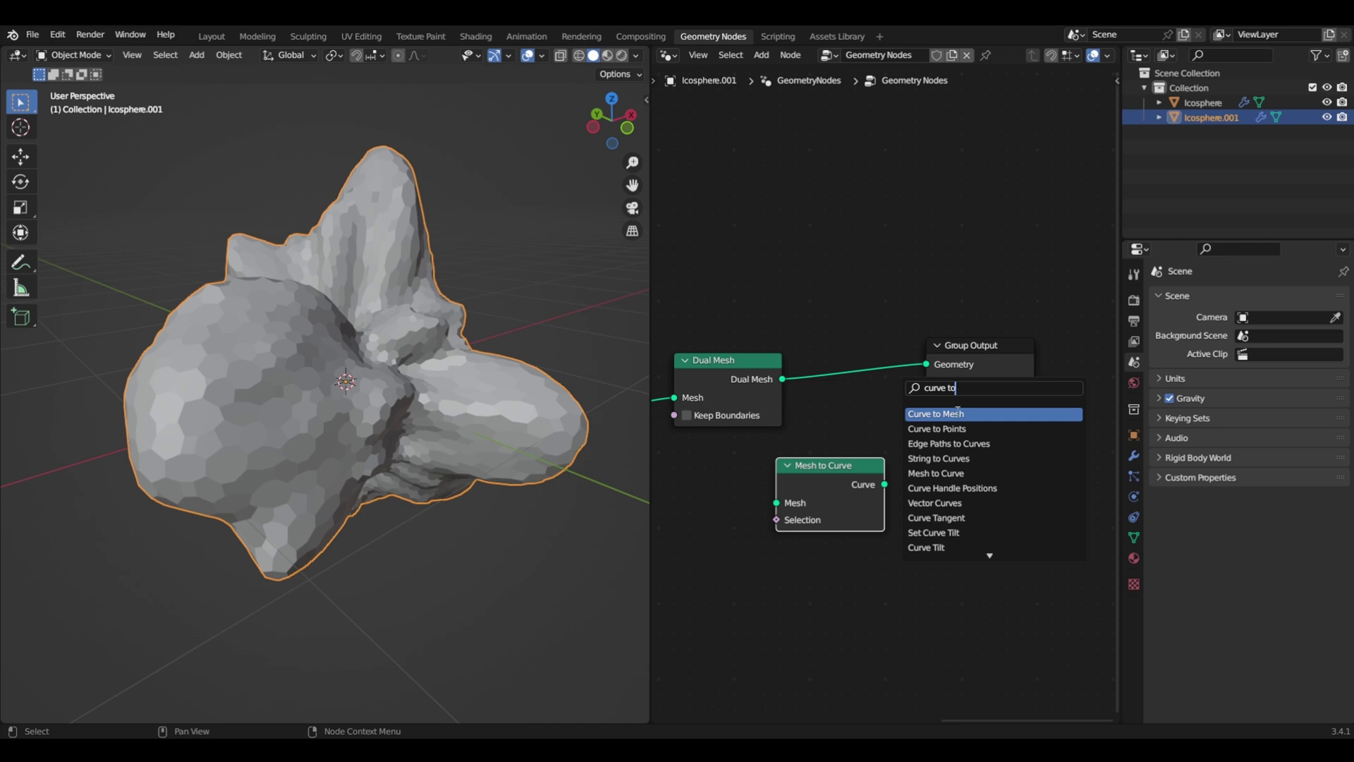
pyautogui.click(958, 413)
pyautogui.click(1017, 474)
pyautogui.moveTo(886, 438); pyautogui.dragTo(937, 367, button='middle')
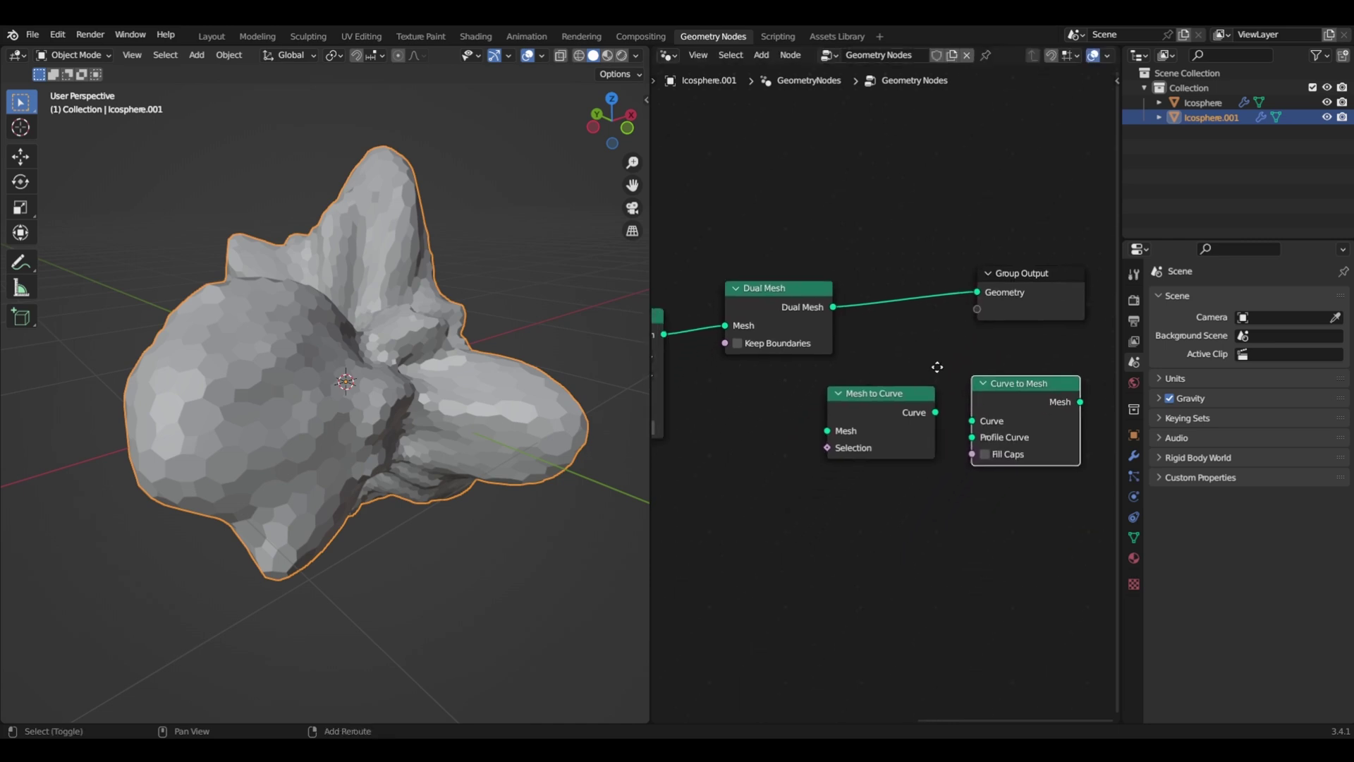
# - Add a Curve Circle node below Mesh to Curve
pyautogui.hotkey('shift', 'a')
pyautogui.click(898, 388)
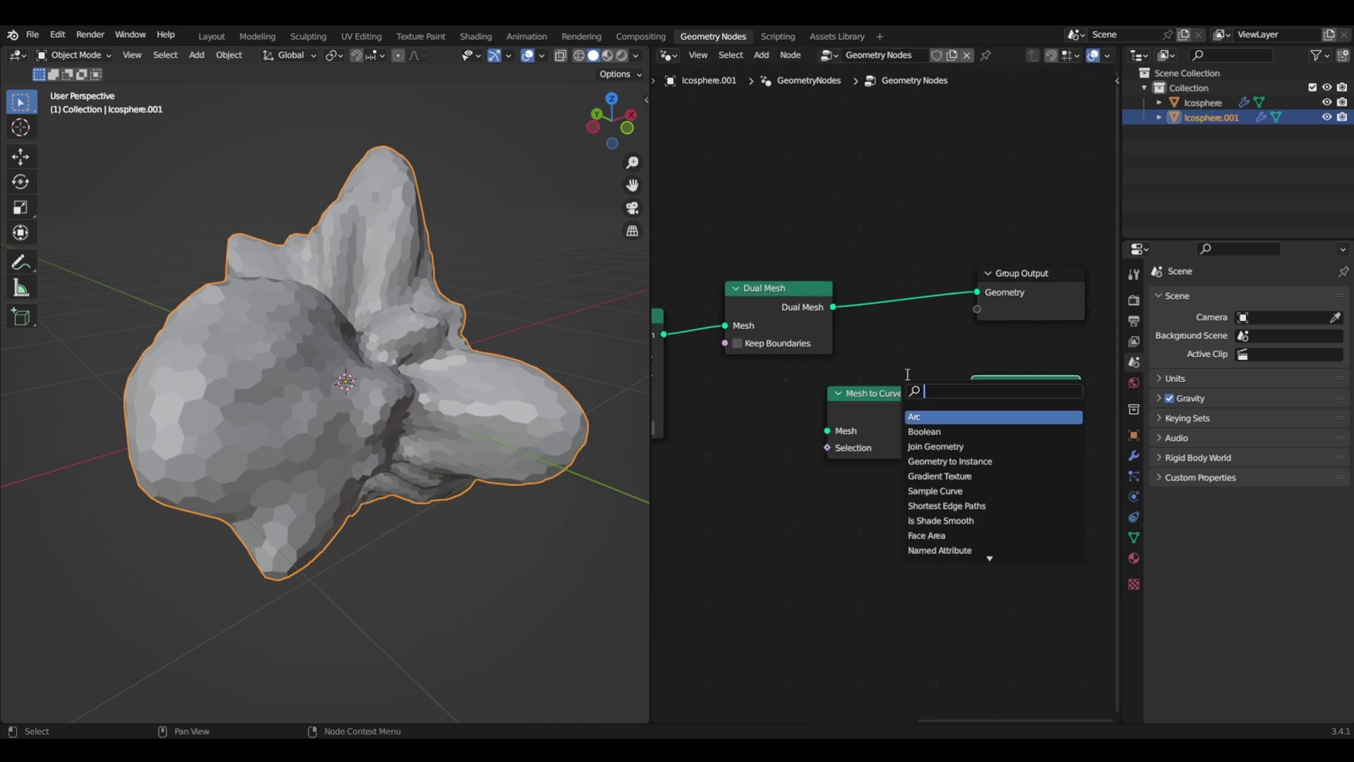
pyautogui.write('circ')
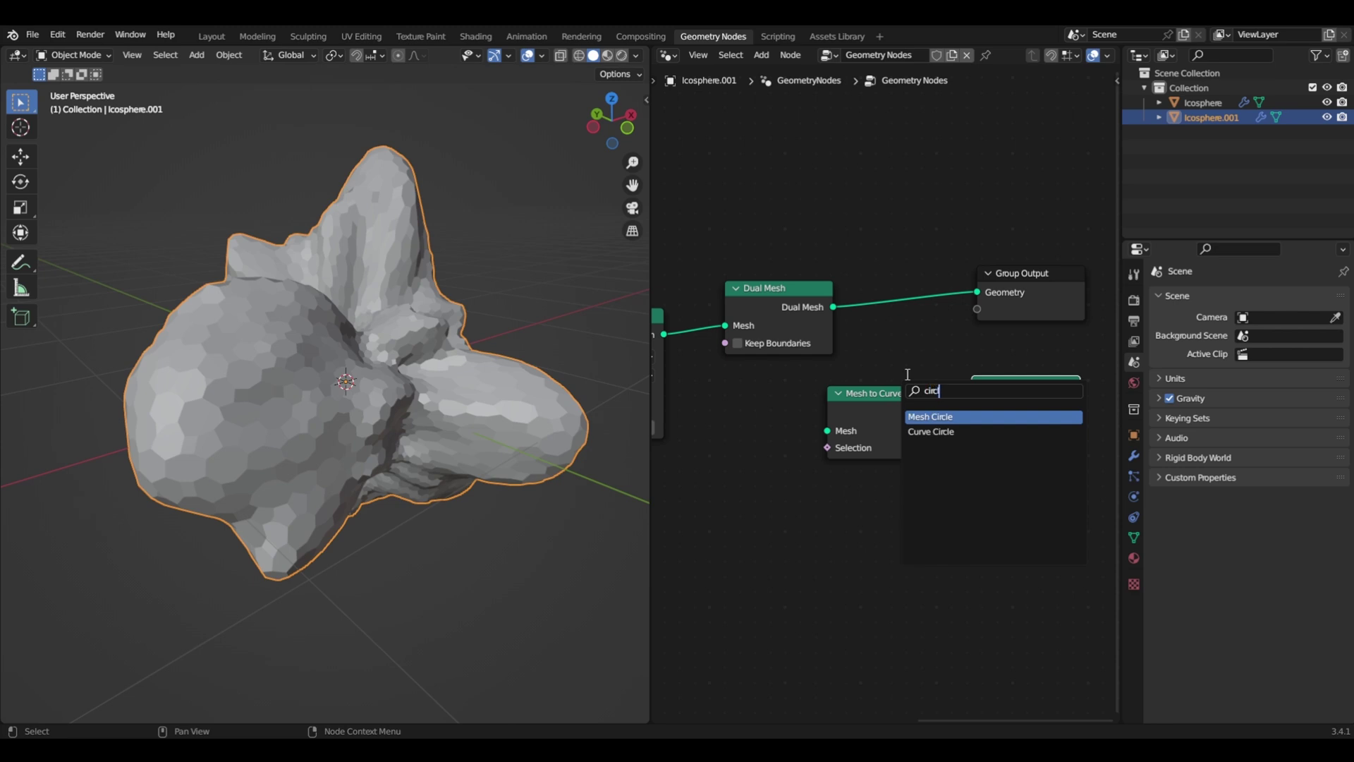
pyautogui.write('le')
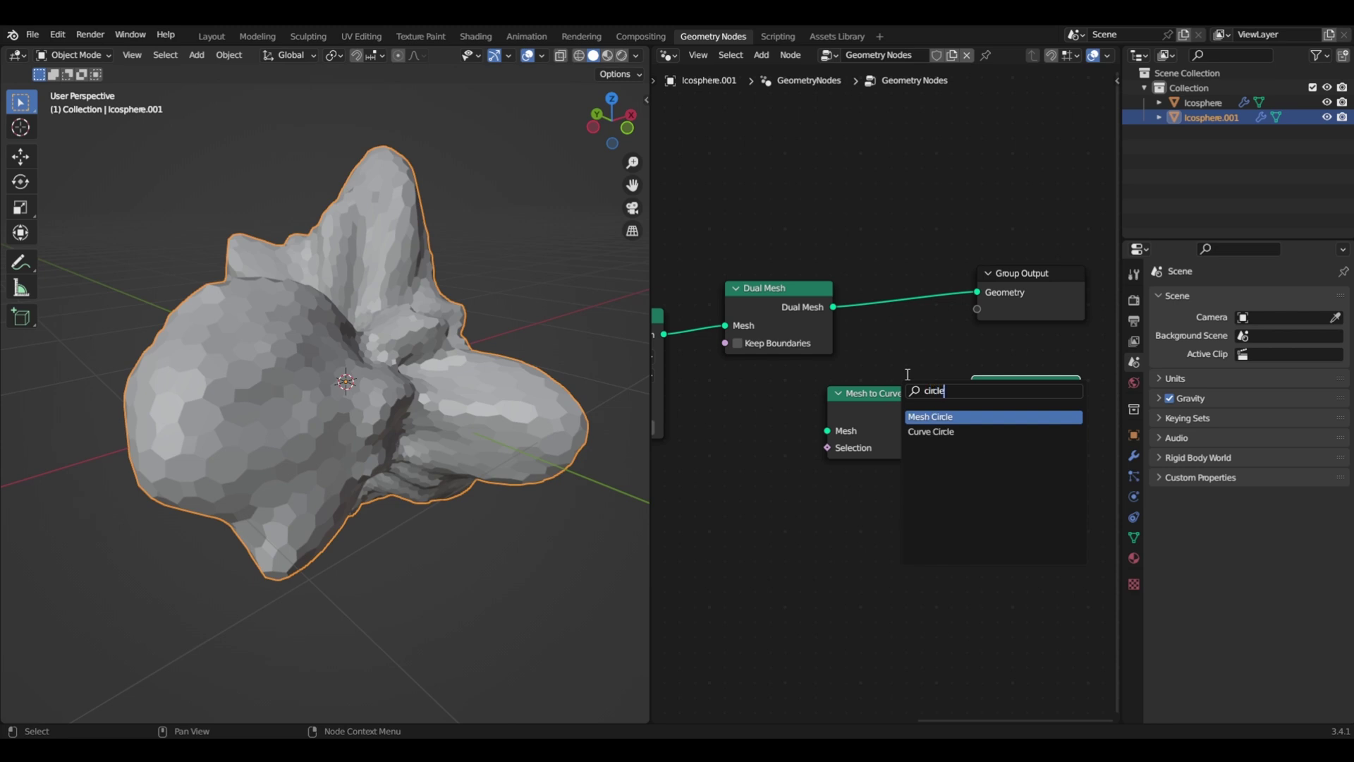
pyautogui.click(970, 432)
pyautogui.click(938, 522)
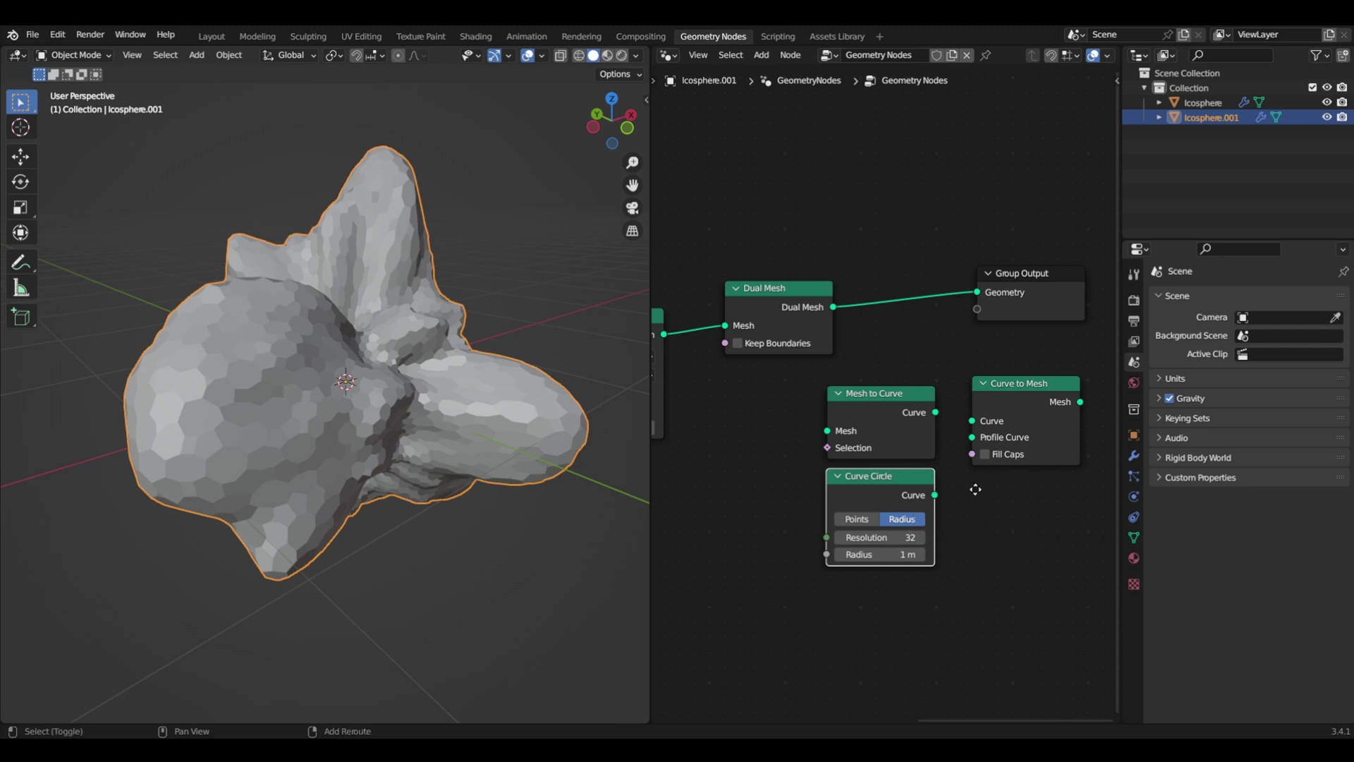
pyautogui.moveTo(982, 511); pyautogui.dragTo(948, 571, button='middle')
pyautogui.moveTo(848, 423); pyautogui.dragTo(924, 366, button='middle')
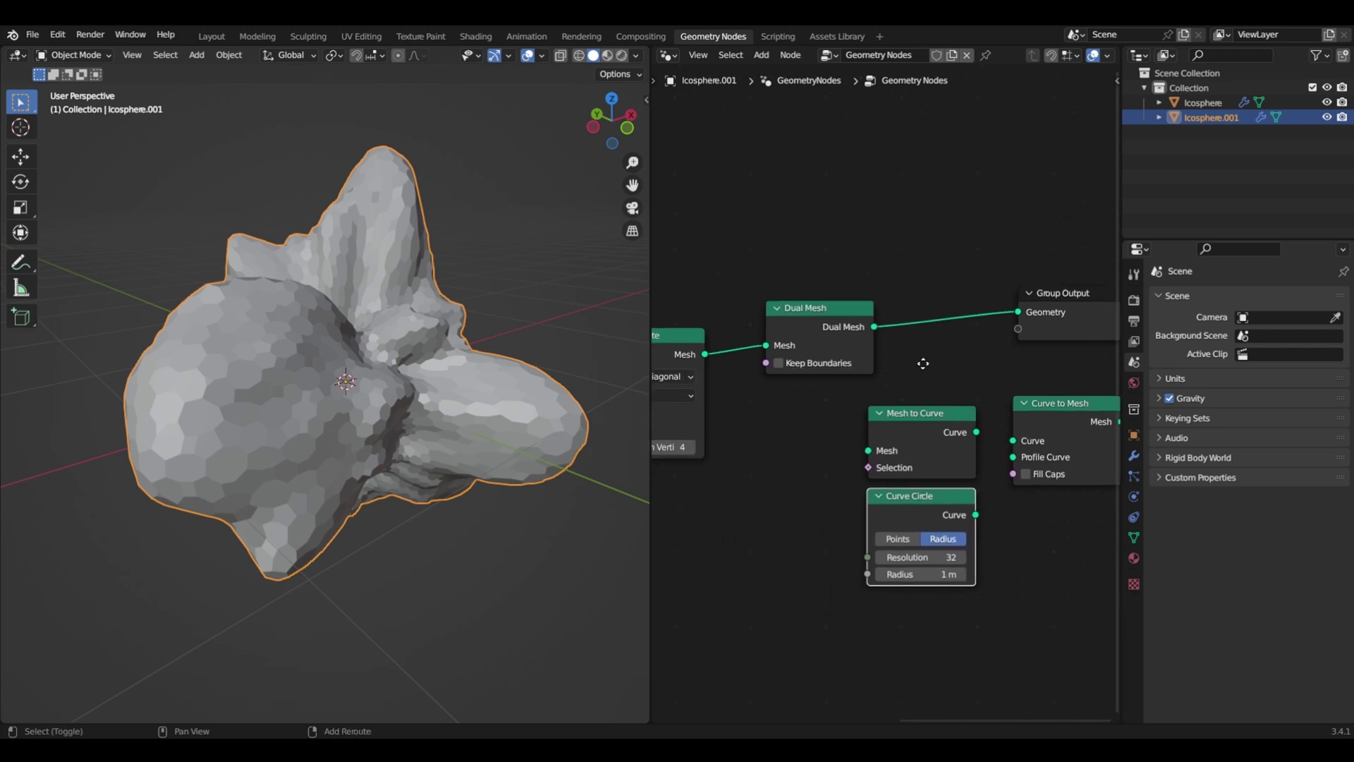
pyautogui.moveTo(818, 310); pyautogui.dragTo(793, 310)
# - Insert a Join Geometry node between Dual Mesh and Group Output
pyautogui.hotkey('shift', 'a')
pyautogui.click(917, 306)
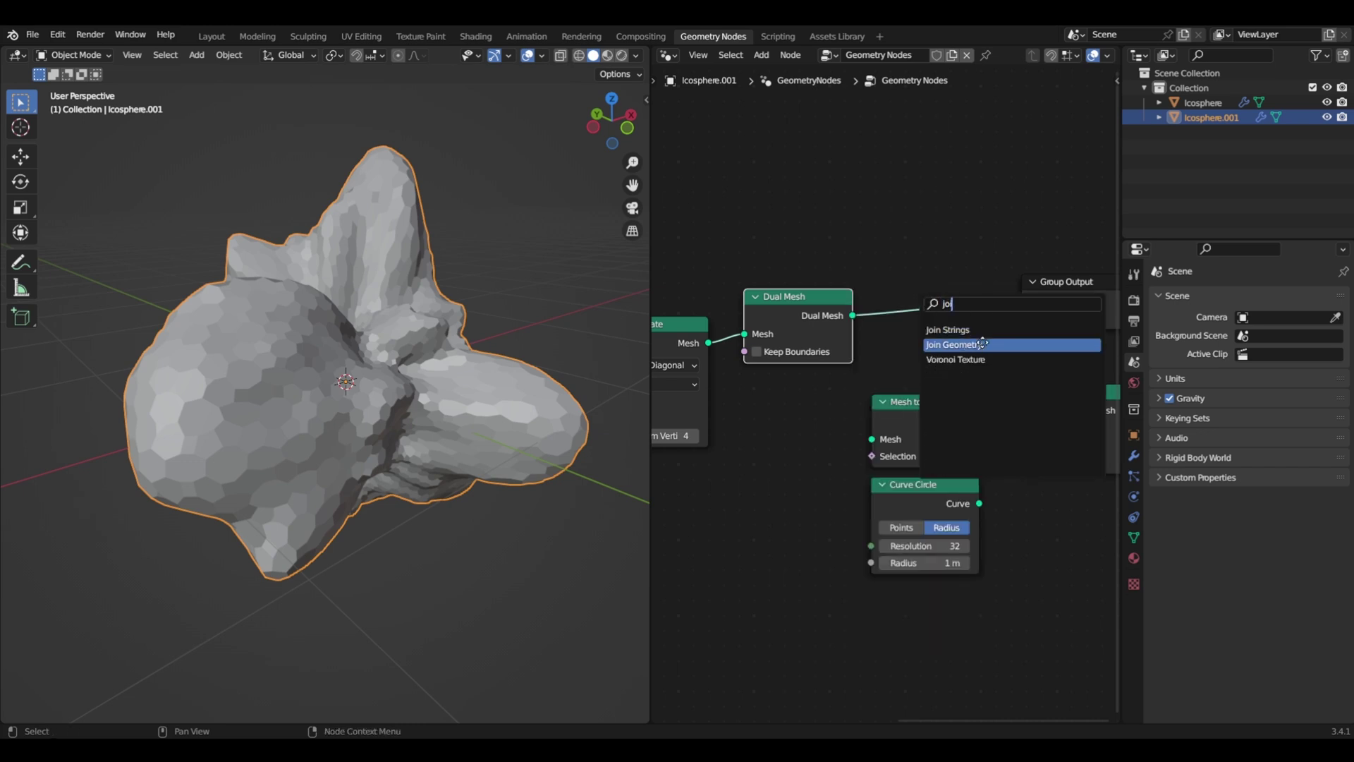
pyautogui.click(953, 344)
pyautogui.click(976, 324)
pyautogui.scroll(-3, 1004, 331)
# - Wire Dual Mesh → Mesh to Curve → Curve to Mesh into Join Geometry, with Curve Circle as profile
pyautogui.moveTo(966, 371); pyautogui.dragTo(919, 367, button='middle')
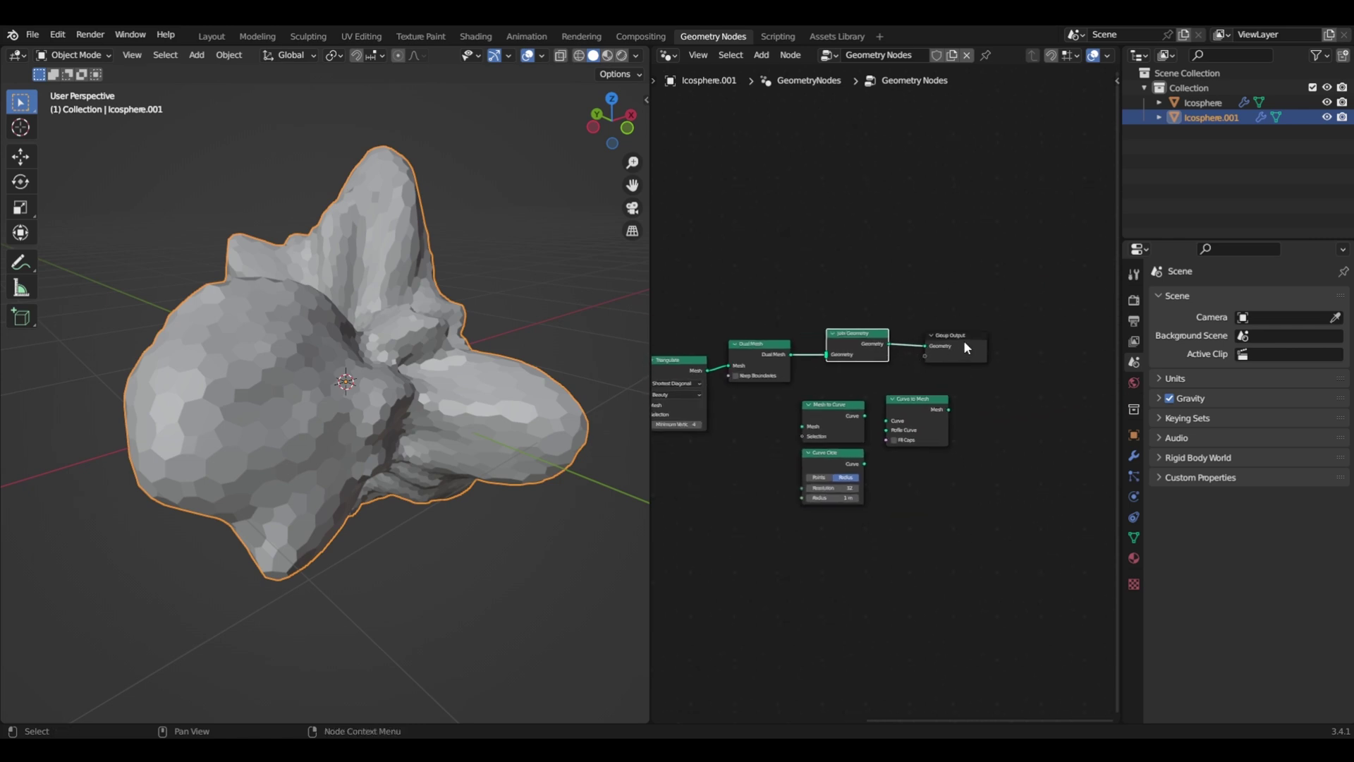
pyautogui.moveTo(963, 340); pyautogui.dragTo(1089, 260)
pyautogui.moveTo(861, 336); pyautogui.dragTo(995, 304)
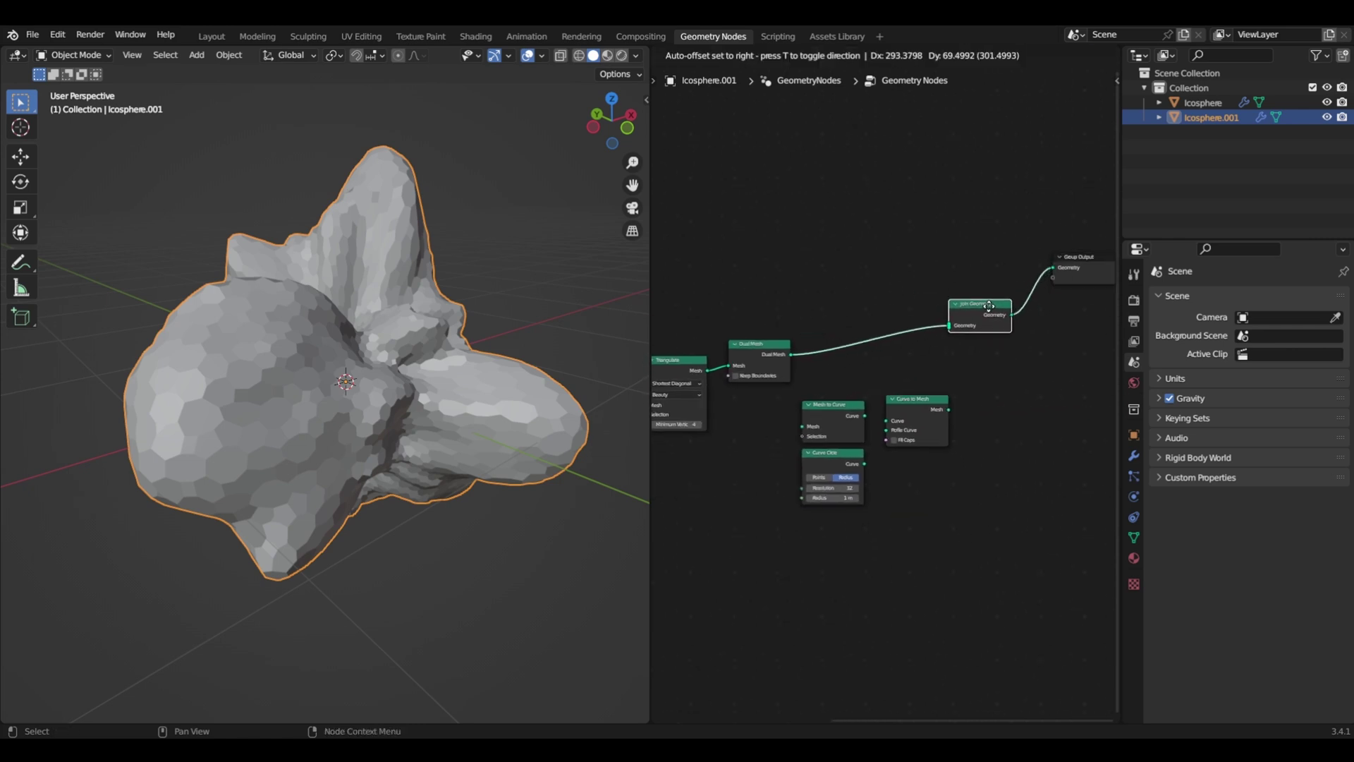
pyautogui.scroll(2, 970, 353)
pyautogui.moveTo(963, 373); pyautogui.dragTo(959, 404, button='middle')
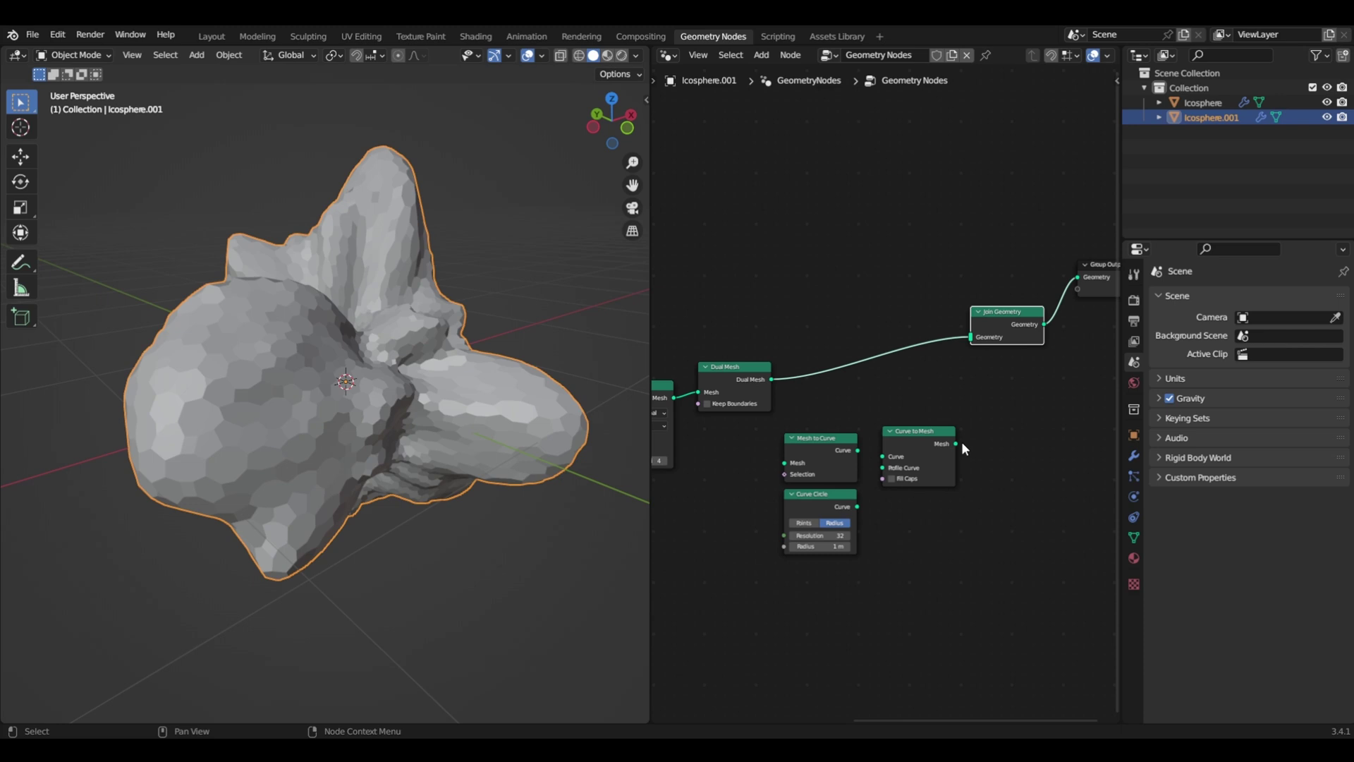
pyautogui.moveTo(958, 441); pyautogui.dragTo(971, 338)
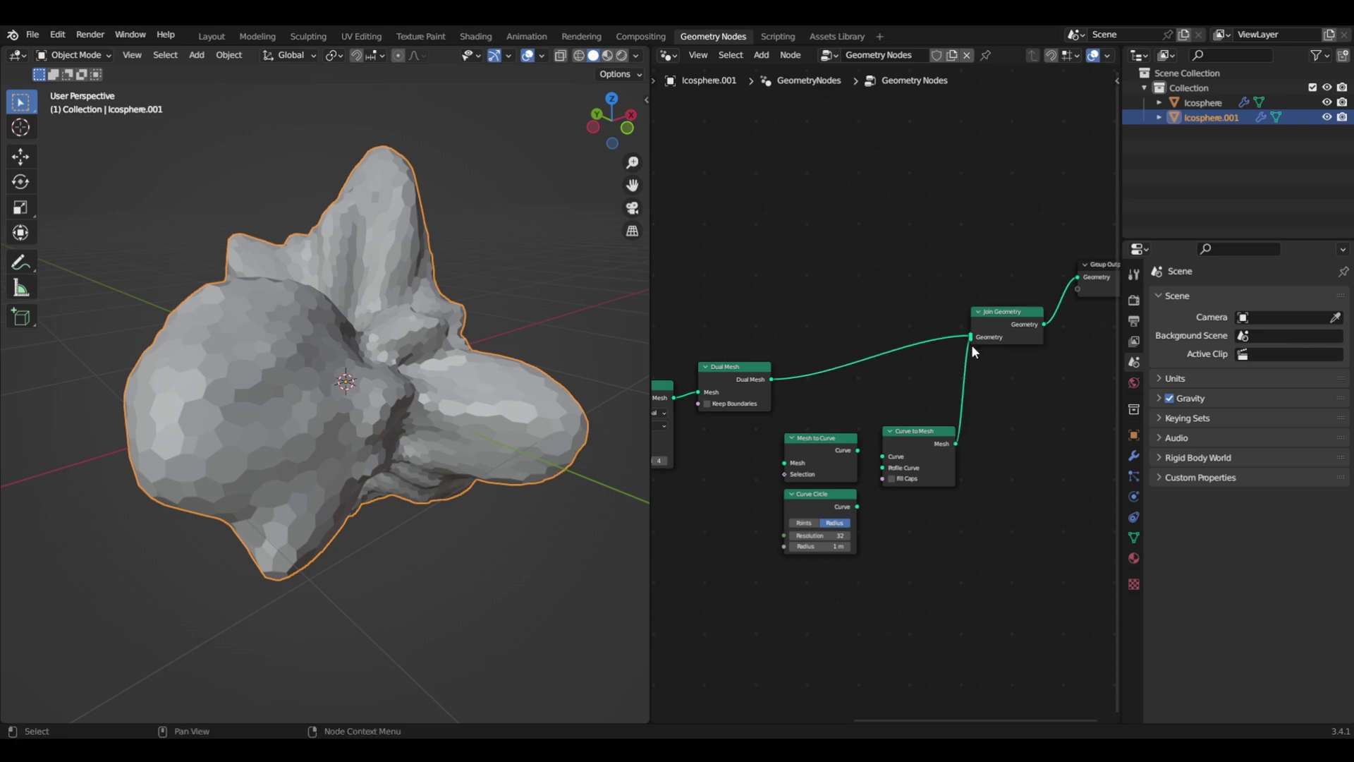
pyautogui.scroll(2, 856, 447)
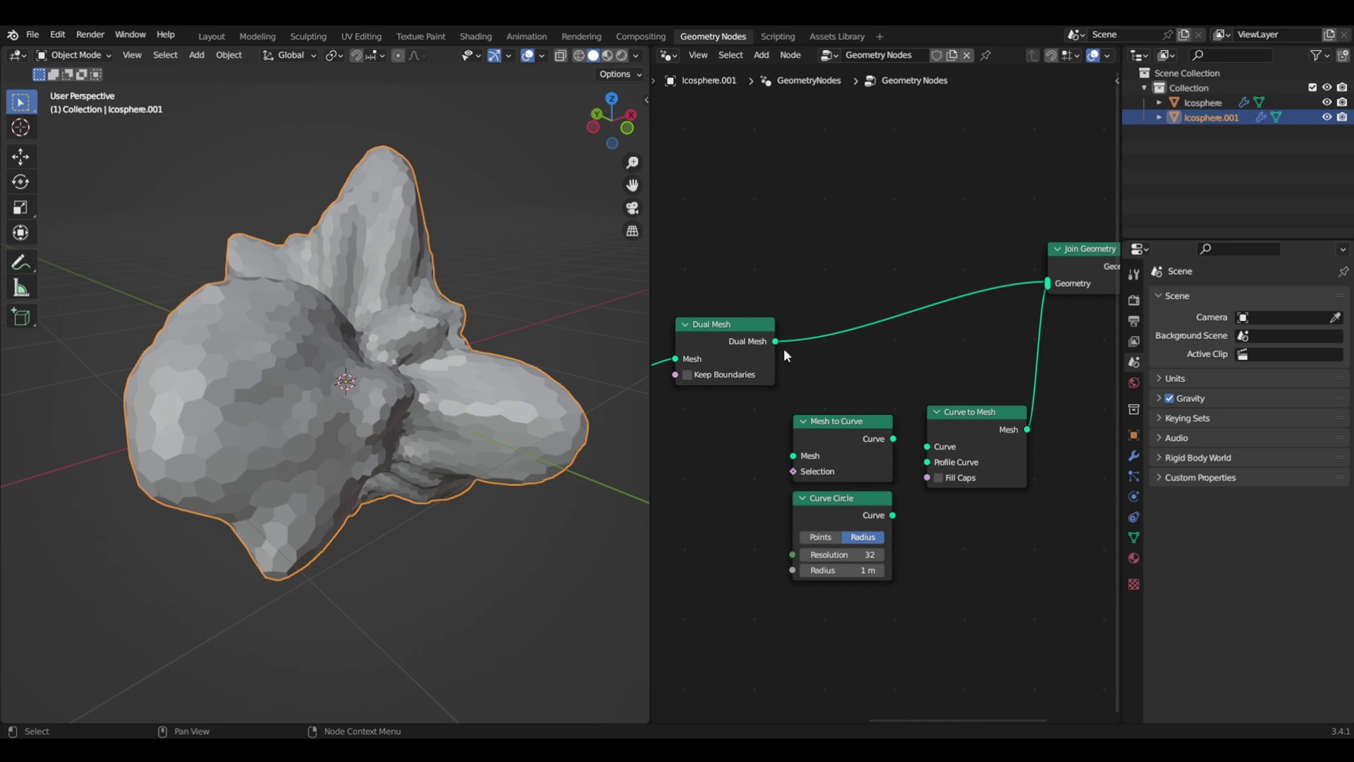
pyautogui.moveTo(778, 346); pyautogui.dragTo(790, 452)
pyautogui.moveTo(892, 438); pyautogui.dragTo(930, 447)
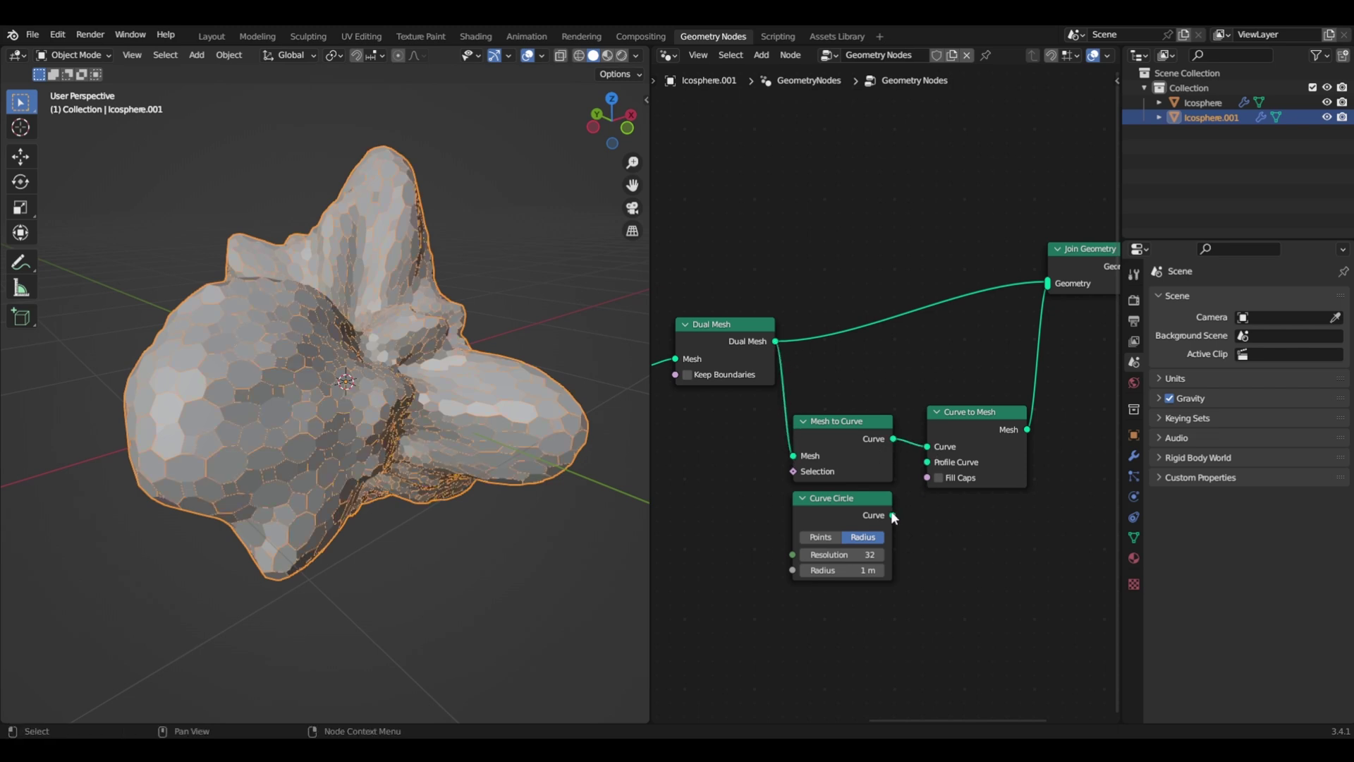
pyautogui.scroll(3, 347, 408)
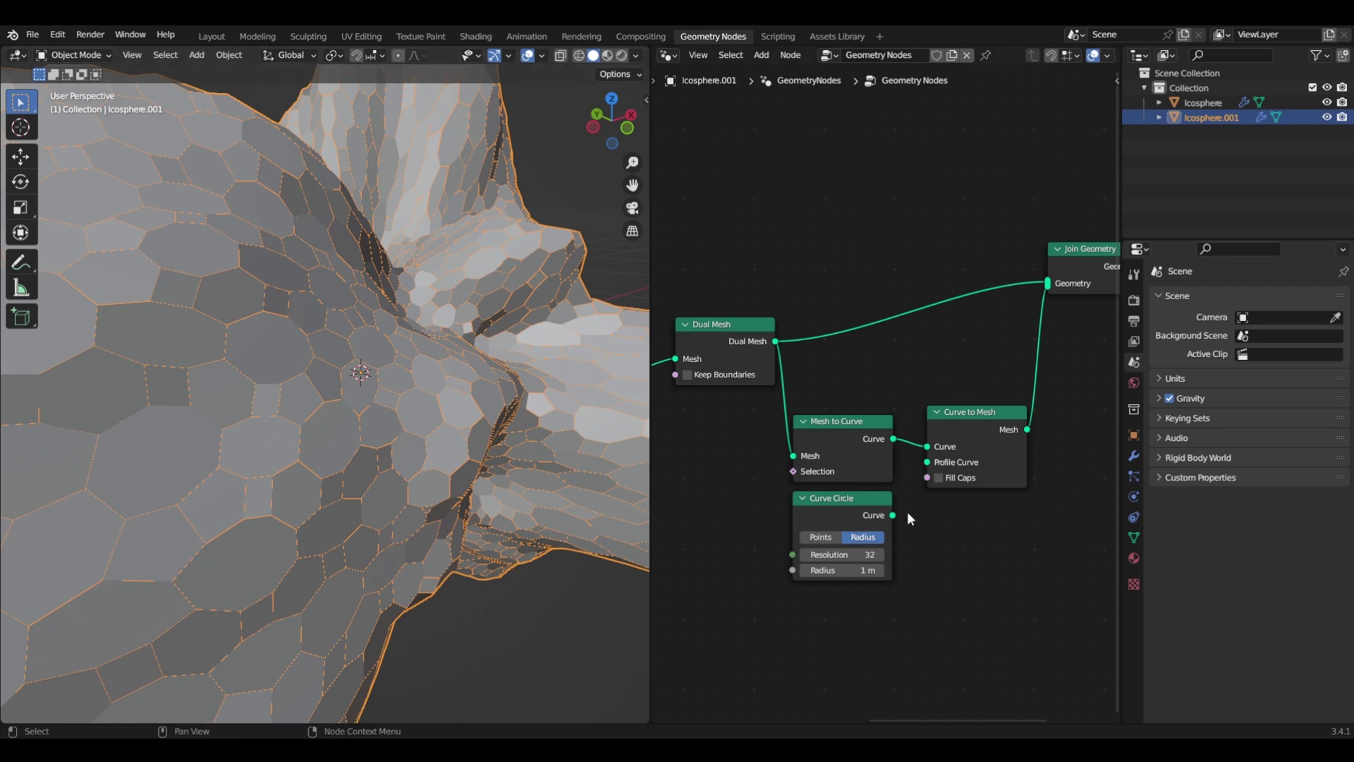
pyautogui.moveTo(892, 514); pyautogui.dragTo(925, 464)
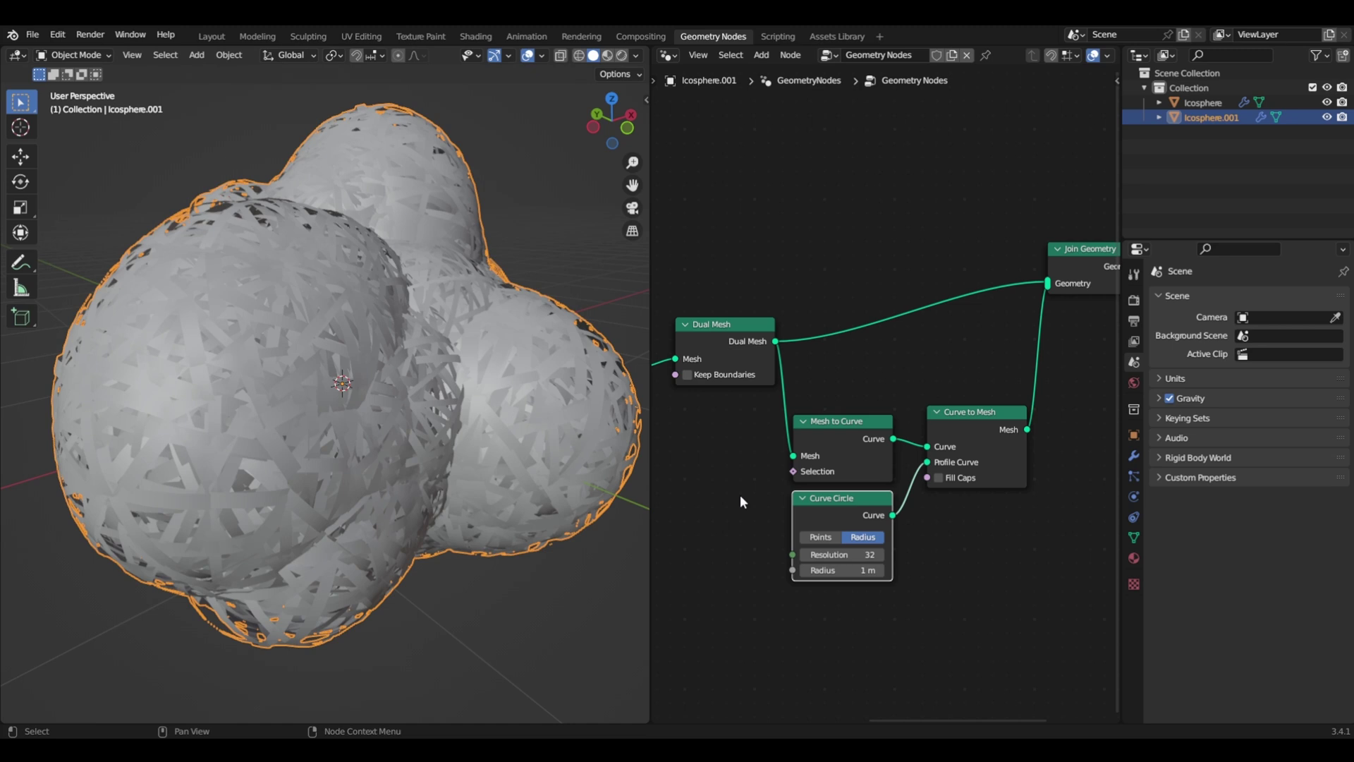
# - Shrink the Curve Circle radius to 0.01 m for thin tubes
pyautogui.moveTo(843, 569); pyautogui.dragTo(811, 570)
pyautogui.scroll(5, 336, 439)
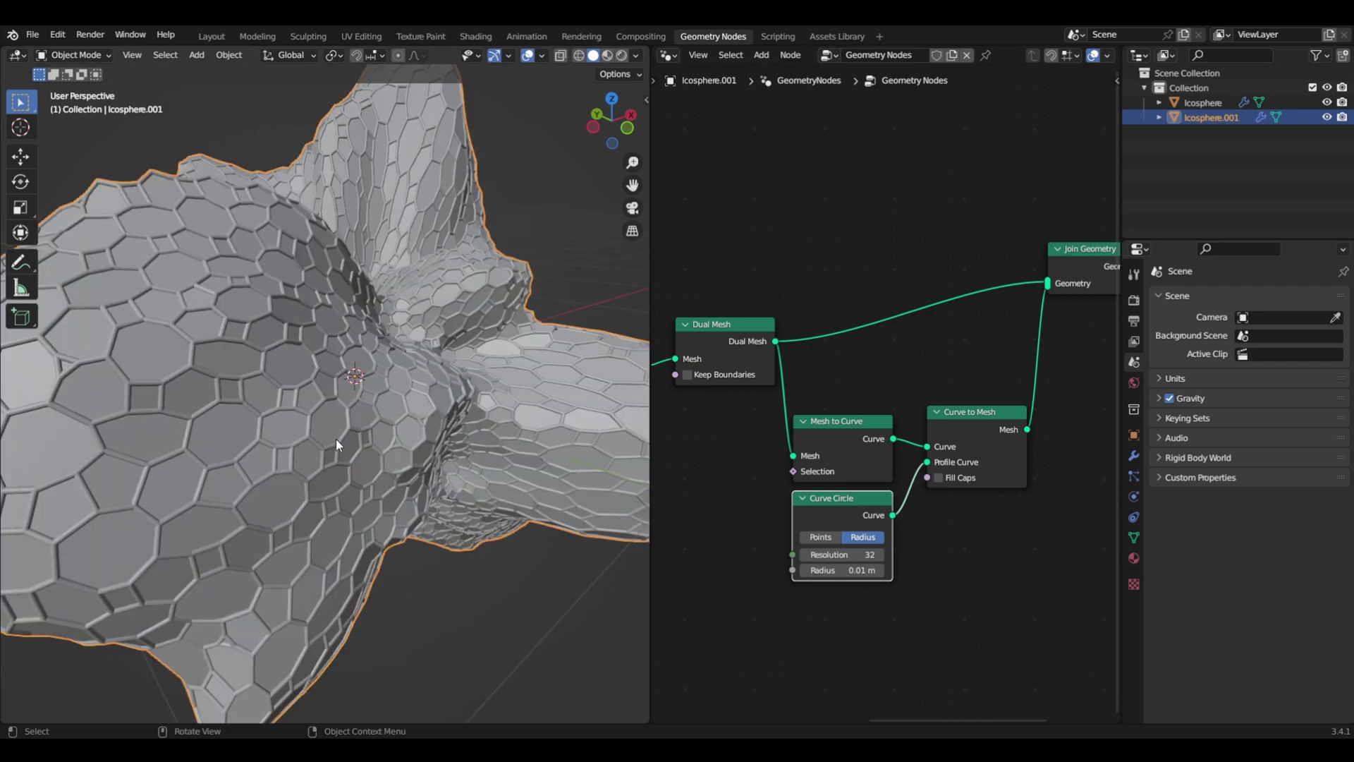
pyautogui.moveTo(320, 419); pyautogui.dragTo(381, 441, button='middle')
pyautogui.scroll(-2, 913, 487)
pyautogui.moveTo(897, 370); pyautogui.dragTo(880, 446, button='middle')
# - Insert a Separate Geometry node set to Edge between Dual Mesh and Join Geometry
pyautogui.scroll(-3, 335, 393)
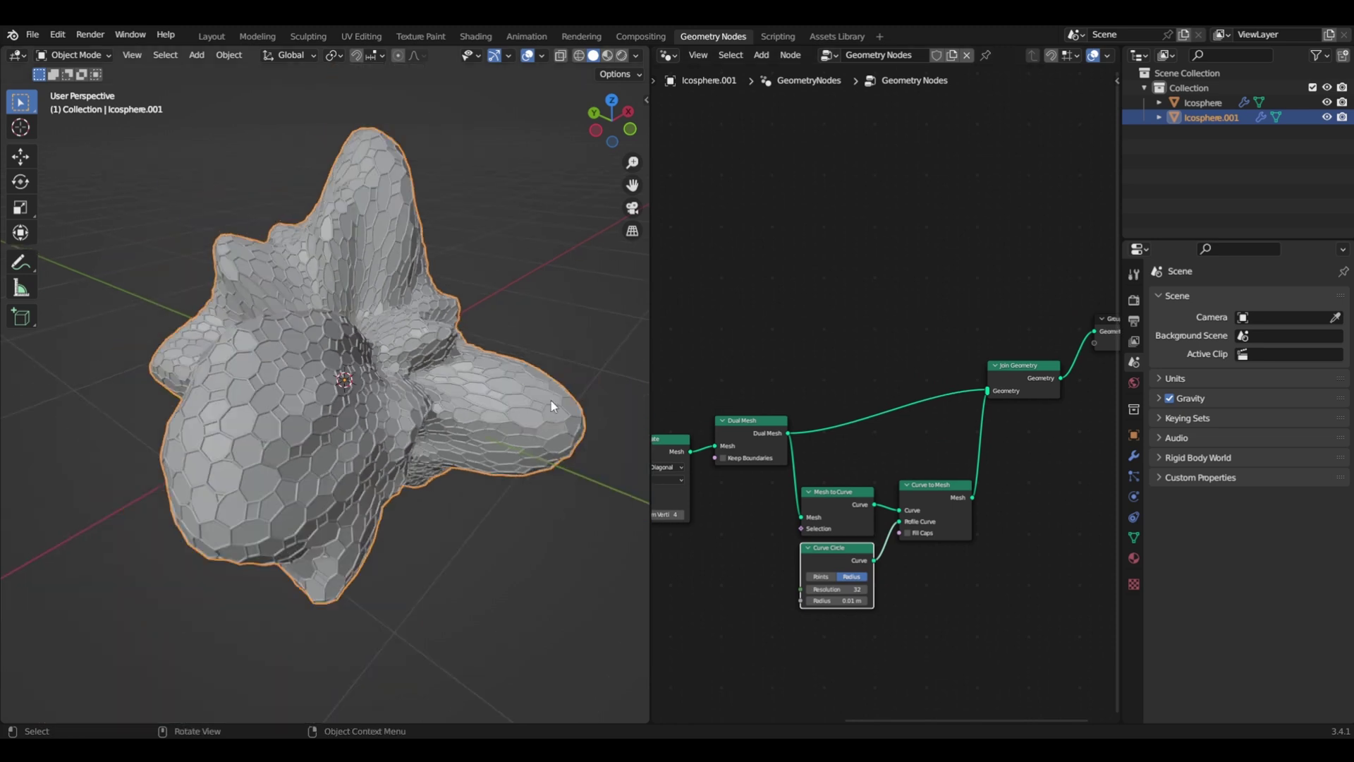
pyautogui.moveTo(984, 366); pyautogui.dragTo(985, 330)
pyautogui.scroll(1, 937, 376)
pyautogui.keyDown('shift'); pyautogui.scroll(1, 902, 426); pyautogui.keyUp('shift')
pyautogui.hotkey('shift', 'a')
pyautogui.click(866, 345)
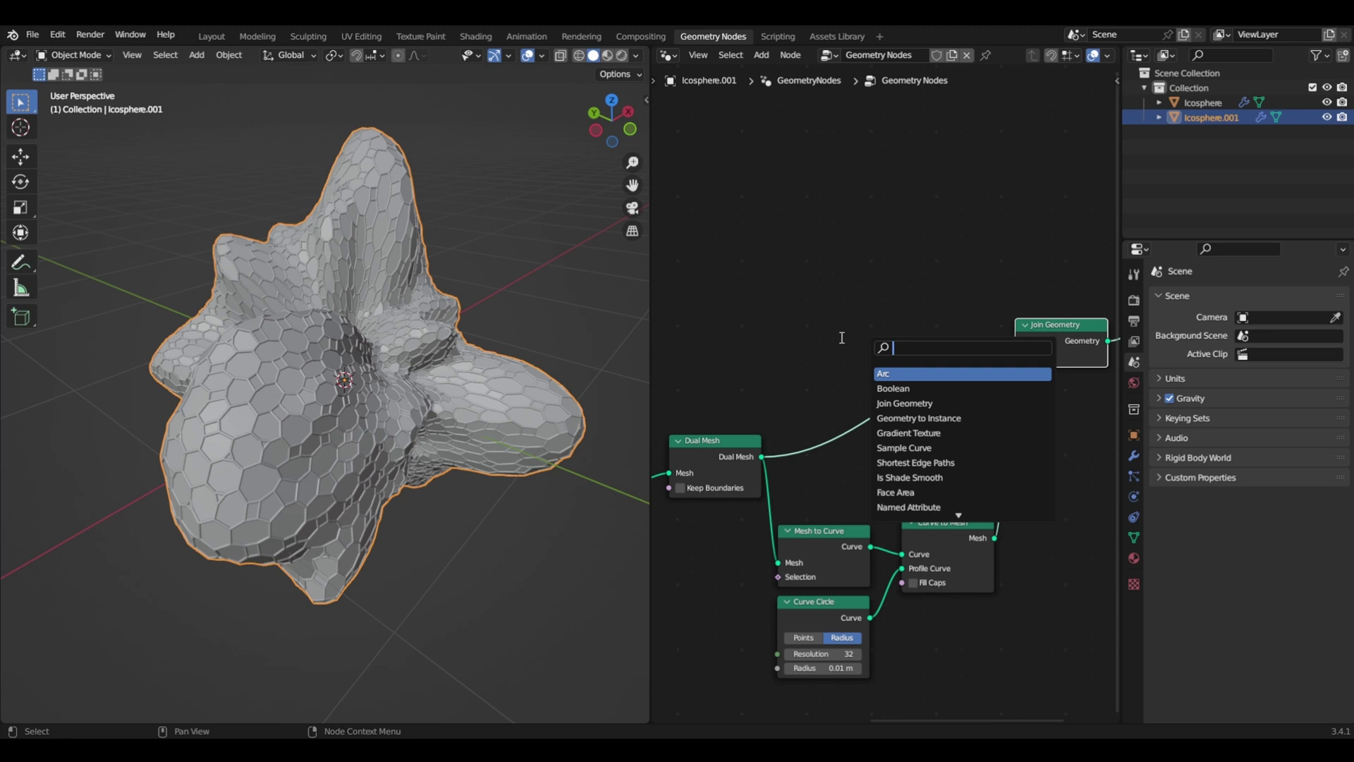
pyautogui.write('sep')
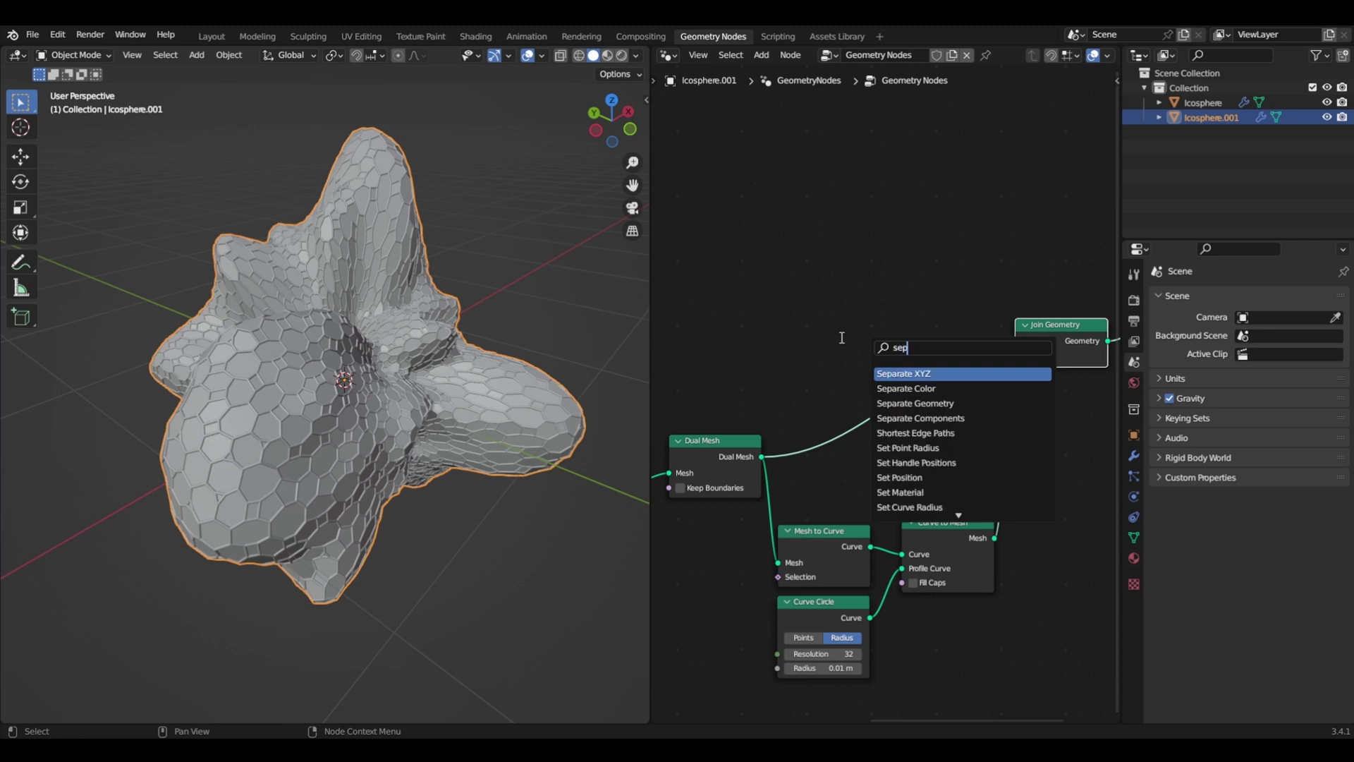
pyautogui.click(935, 403)
pyautogui.click(938, 396)
pyautogui.click(932, 387)
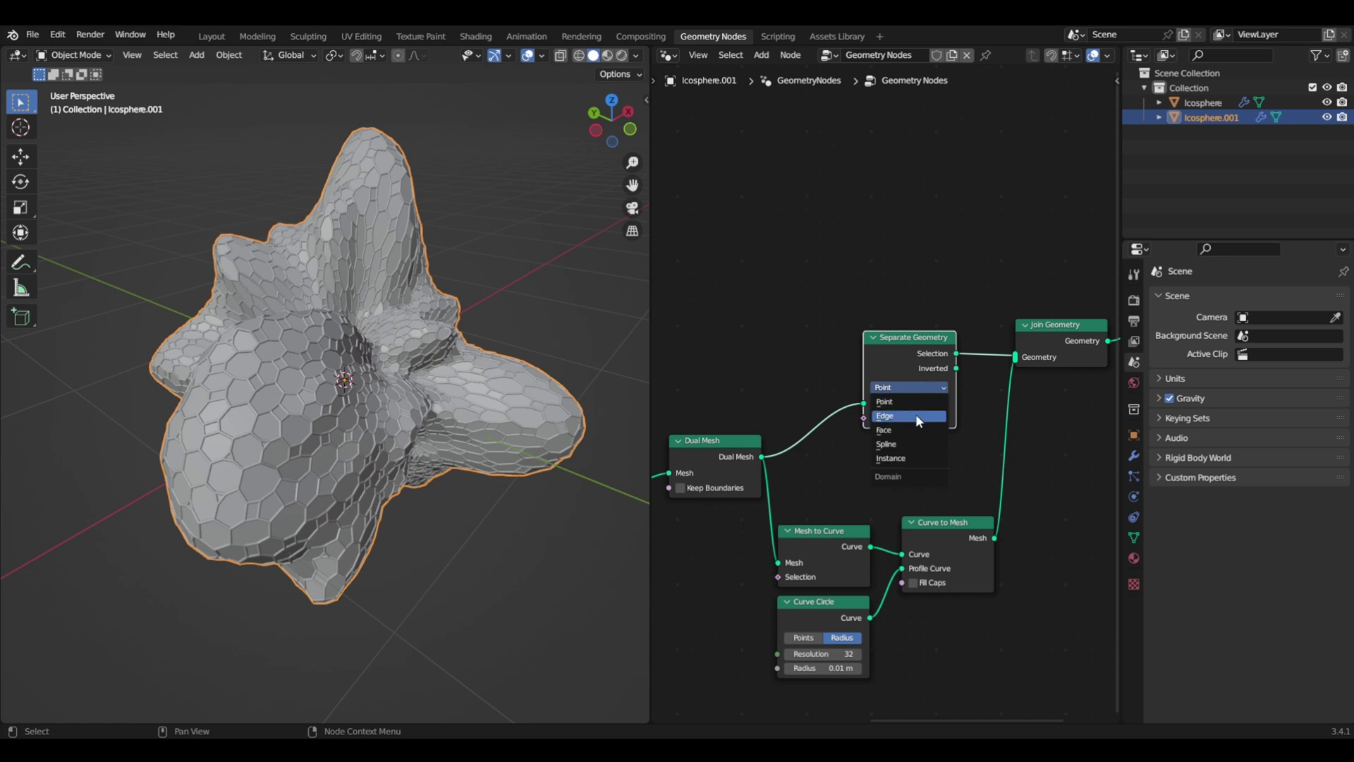
pyautogui.click(916, 417)
# - Add a Boolean Random Value node and connect its Value to Separate Geometry's Selection
pyautogui.hotkey('shift', 'a')
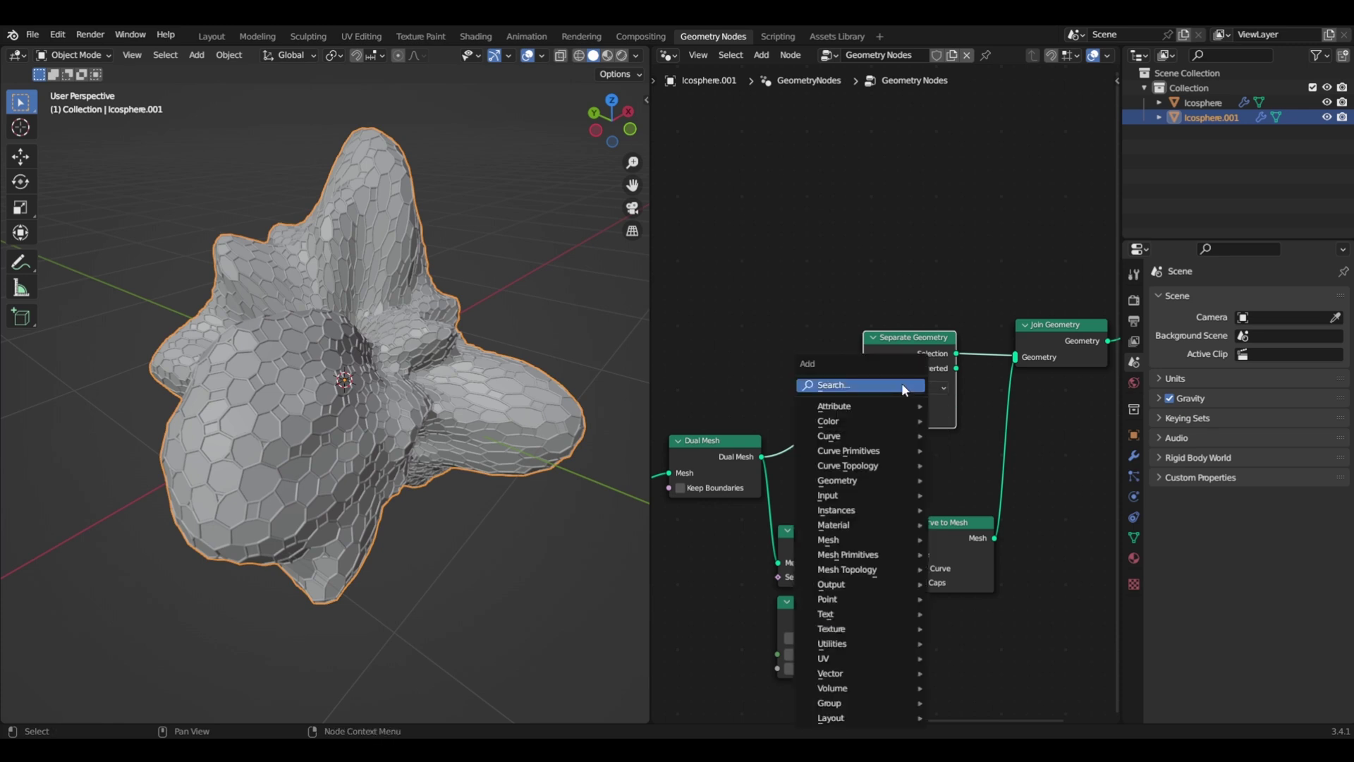
pyautogui.click(887, 381)
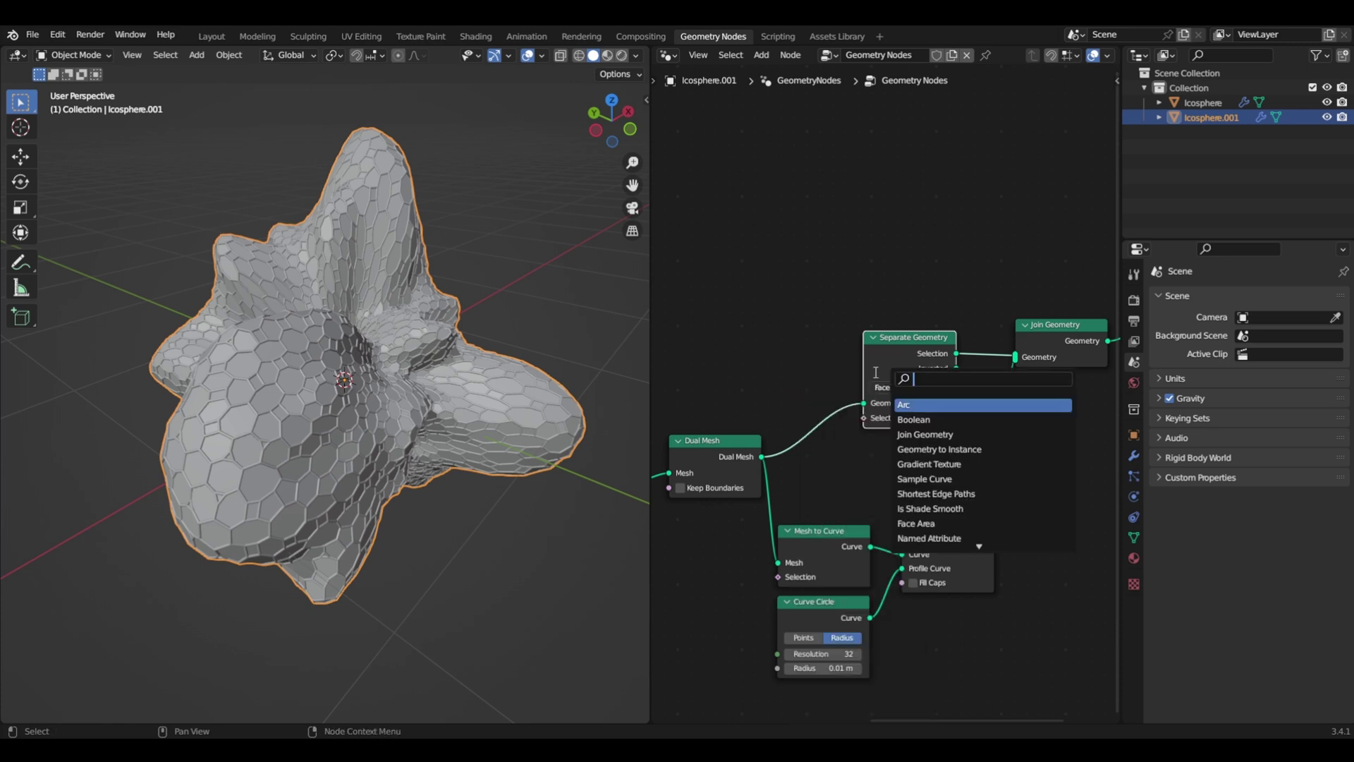
pyautogui.write('ra')
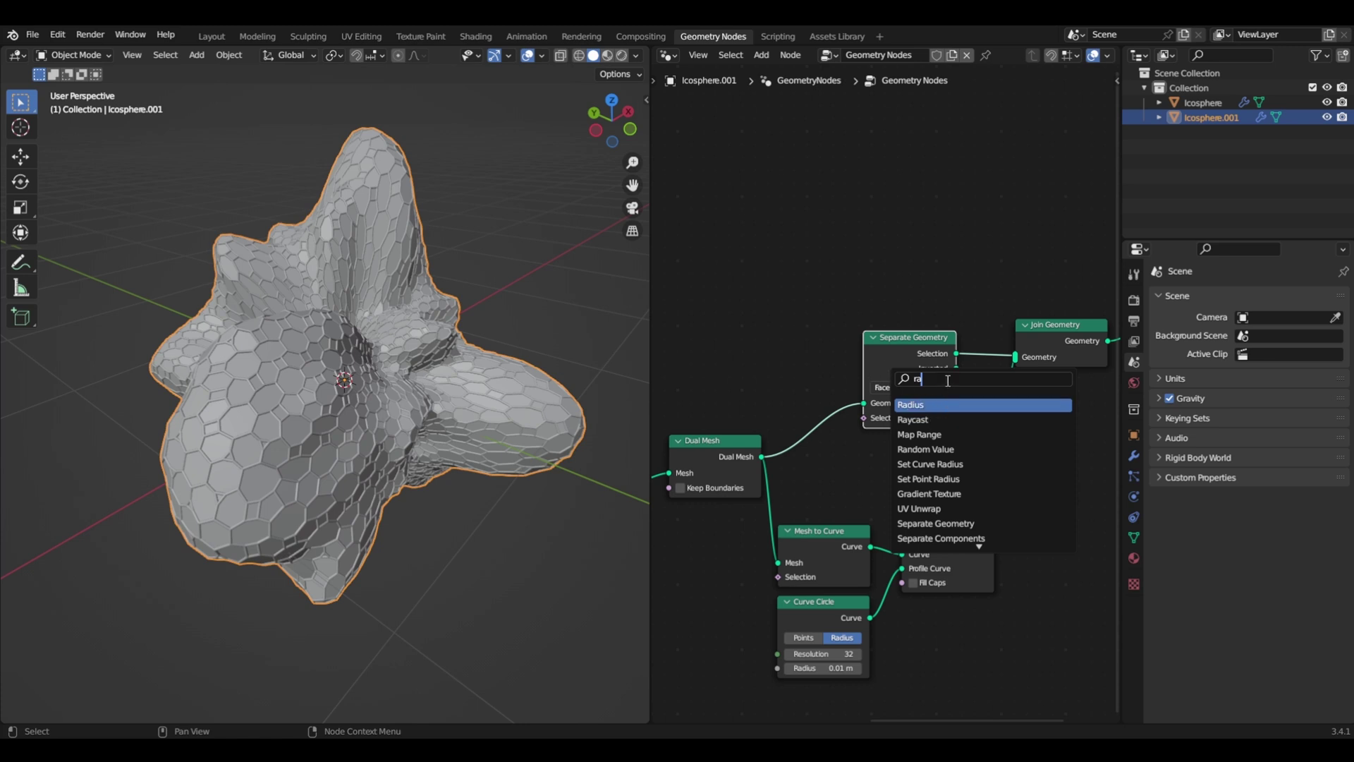
pyautogui.write('ndo')
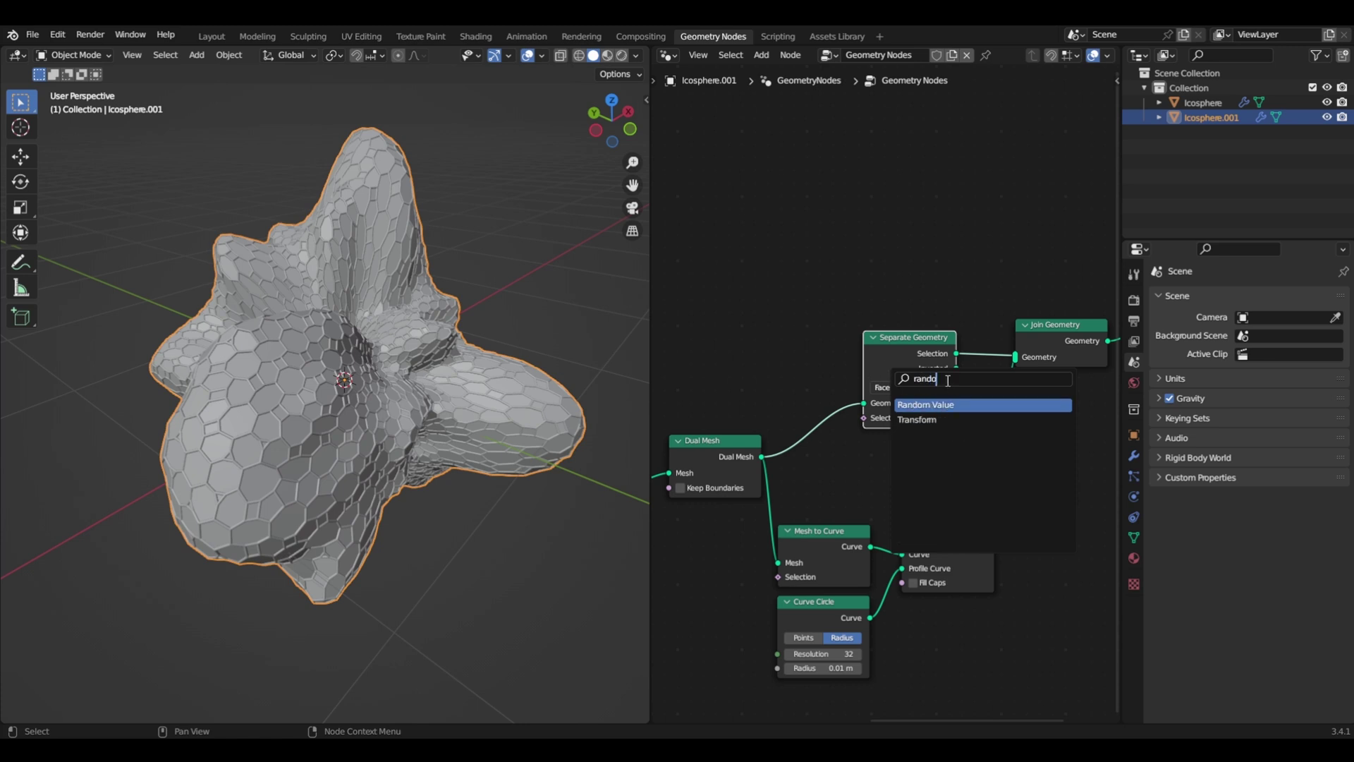
pyautogui.press('Return')
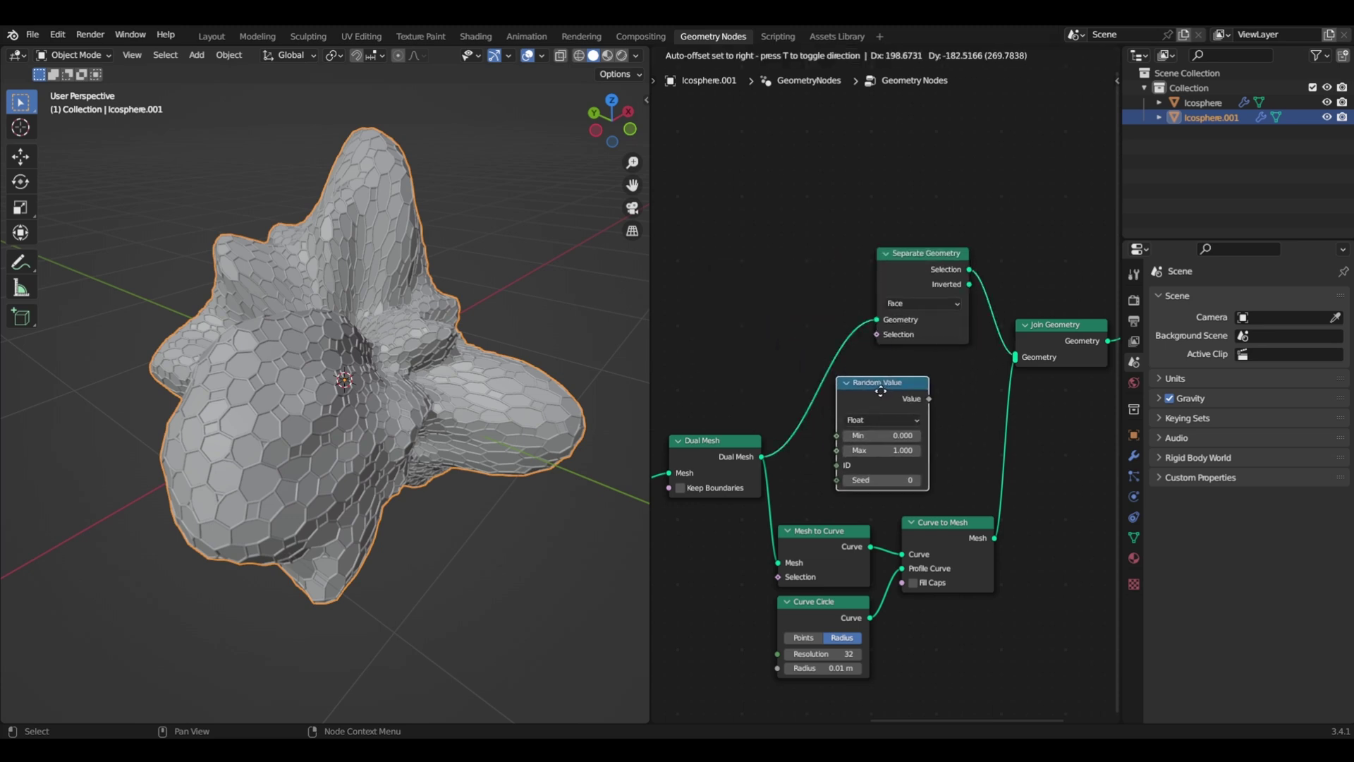
pyautogui.click(896, 383)
pyautogui.click(886, 411)
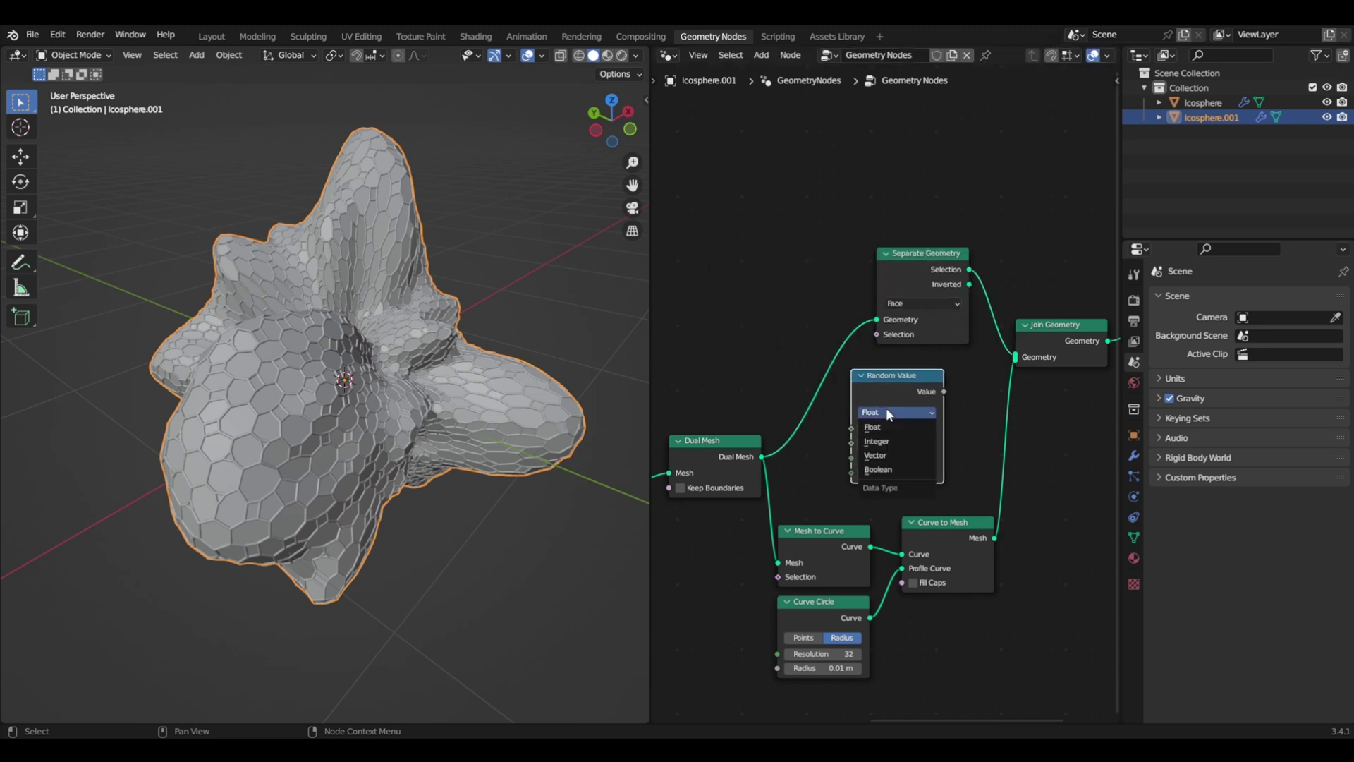
pyautogui.click(893, 469)
pyautogui.moveTo(943, 392); pyautogui.dragTo(773, 282)
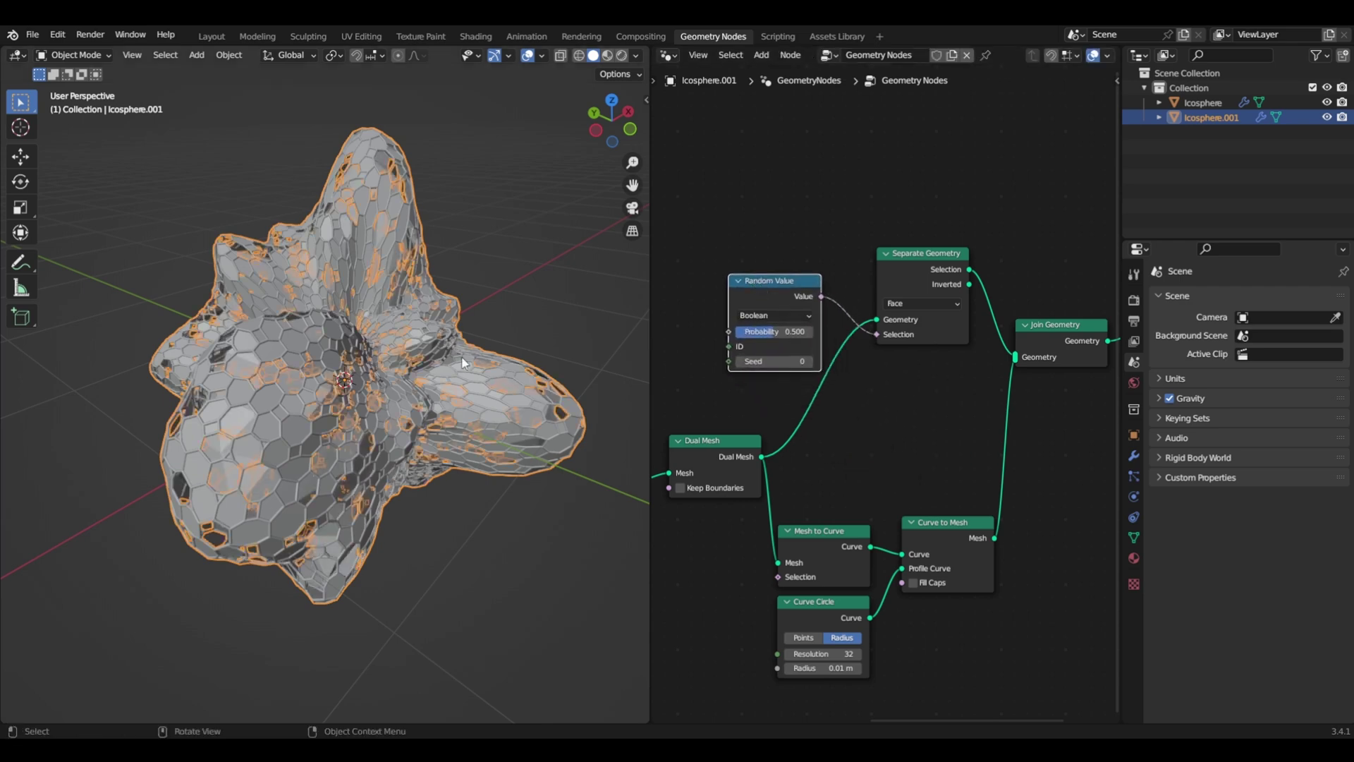
# - Lower the Random Value probability to about 0.117 and inspect the scattered solid cells
pyautogui.scroll(8, 462, 361)
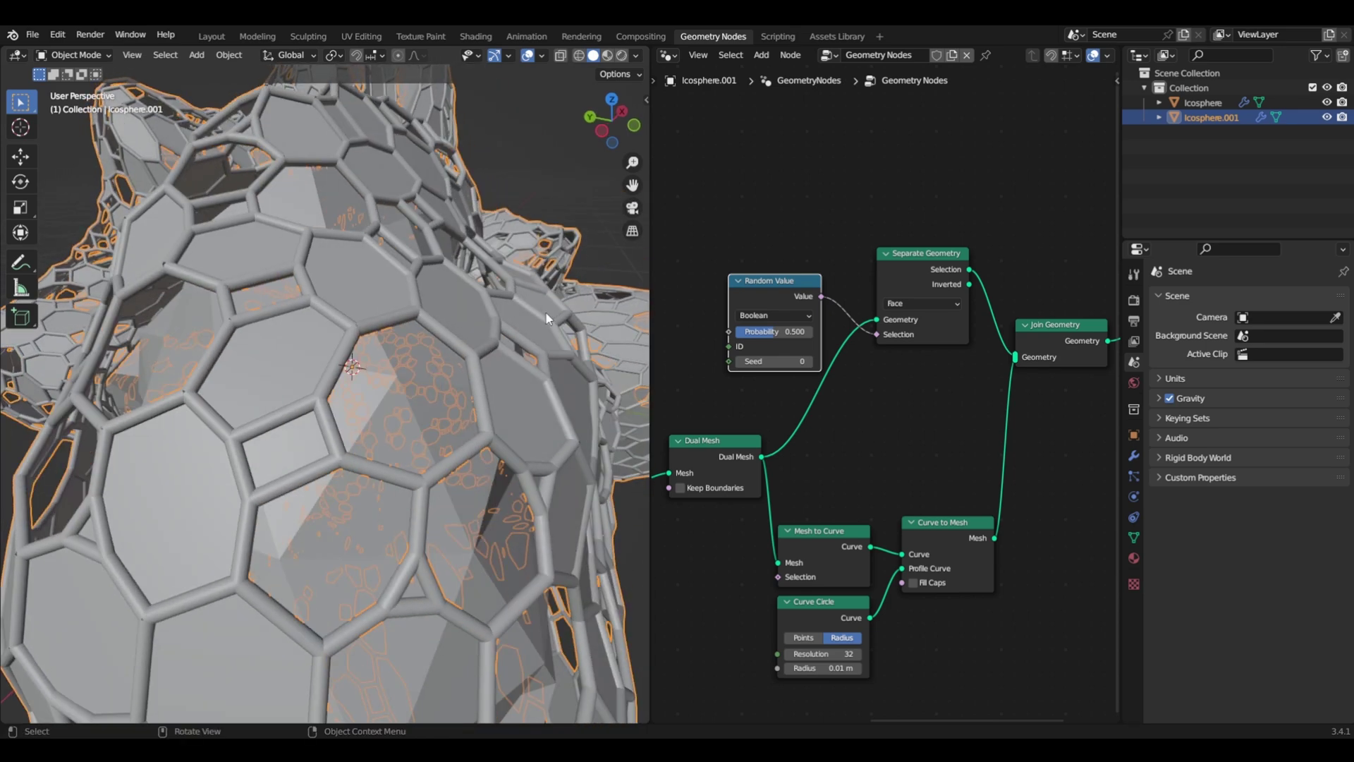
pyautogui.scroll(-8, 544, 311)
pyautogui.click(535, 261)
pyautogui.moveTo(552, 134); pyautogui.dragTo(423, 239, button='middle')
pyautogui.moveTo(855, 375); pyautogui.dragTo(888, 495, button='middle')
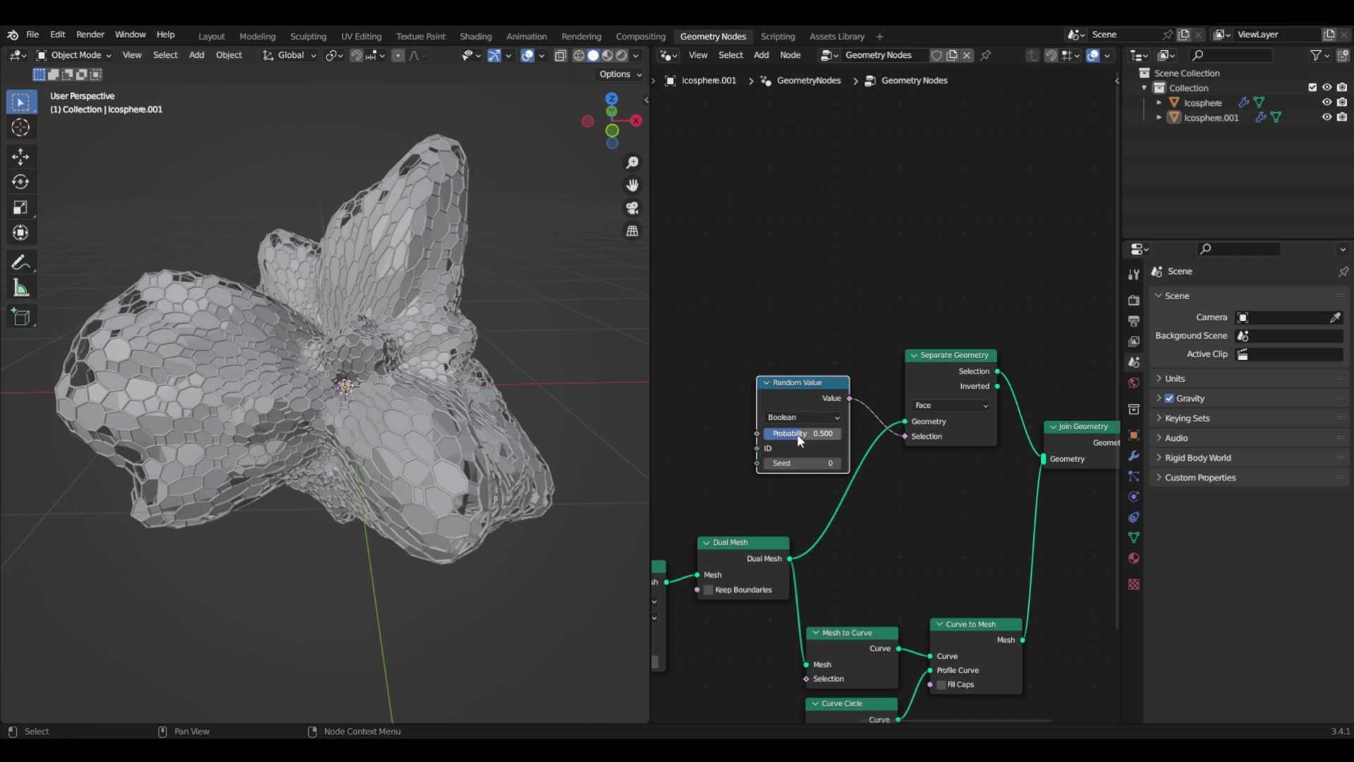
pyautogui.moveTo(797, 434); pyautogui.dragTo(772, 433)
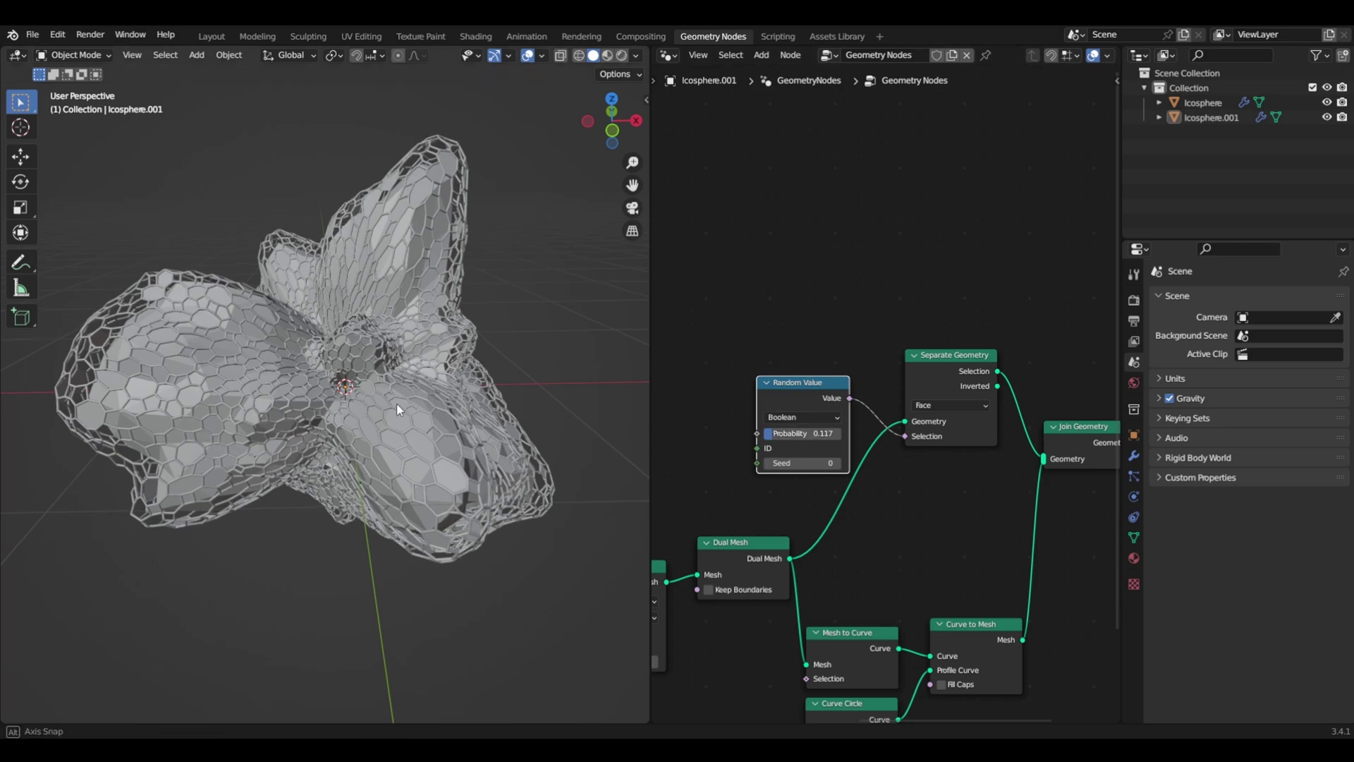
pyautogui.moveTo(397, 403); pyautogui.dragTo(475, 431, button='middle')
# - Add a Set Material node between Join Geometry and the Group Output
pyautogui.click(212, 36)
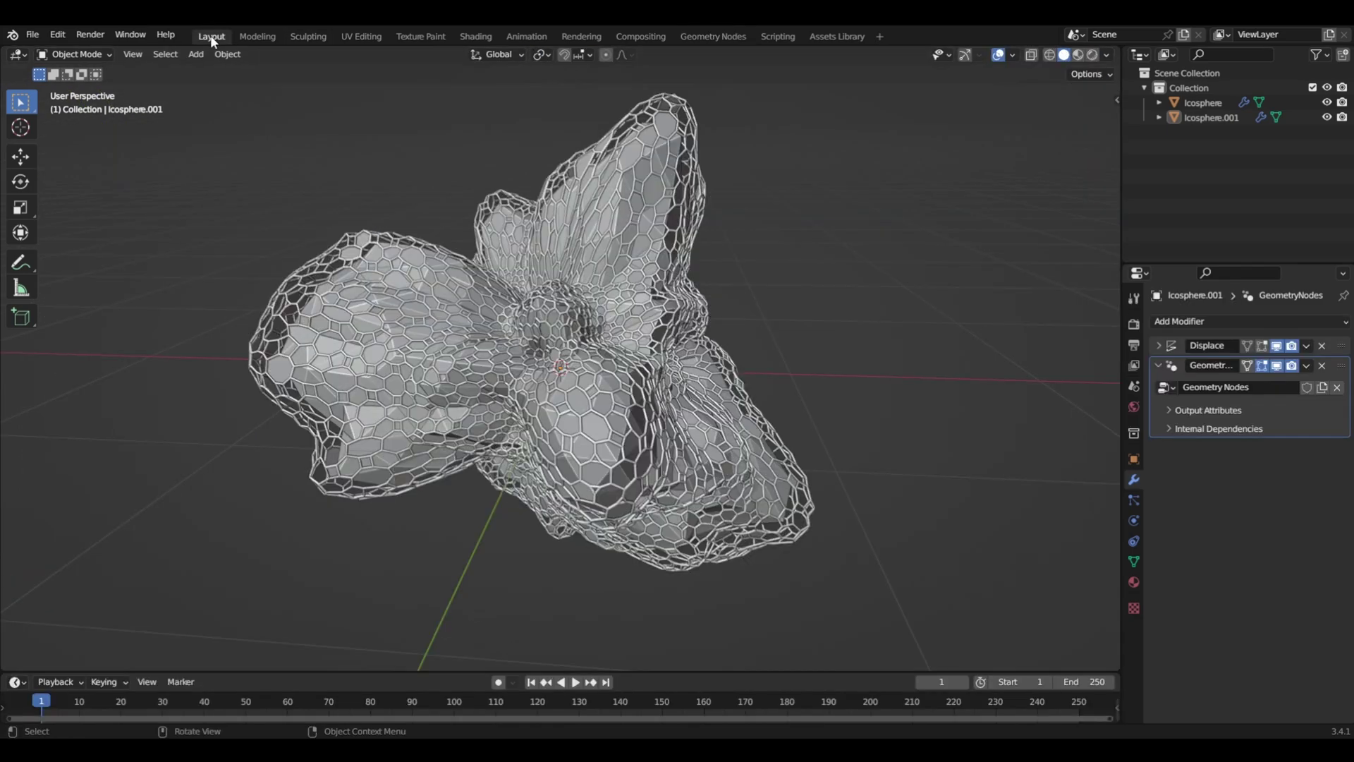
pyautogui.click(710, 36)
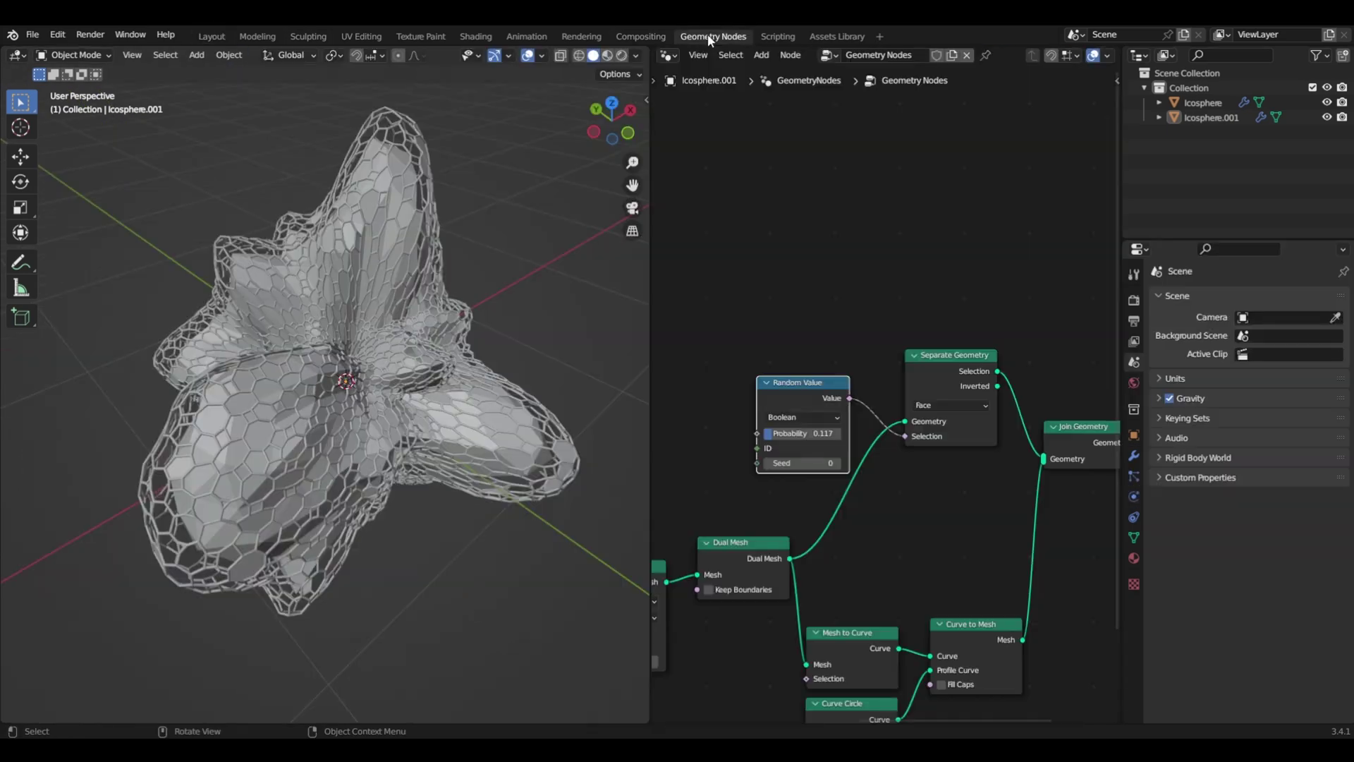
pyautogui.moveTo(936, 502); pyautogui.dragTo(704, 339, button='middle')
pyautogui.moveTo(844, 346); pyautogui.dragTo(725, 420, button='middle')
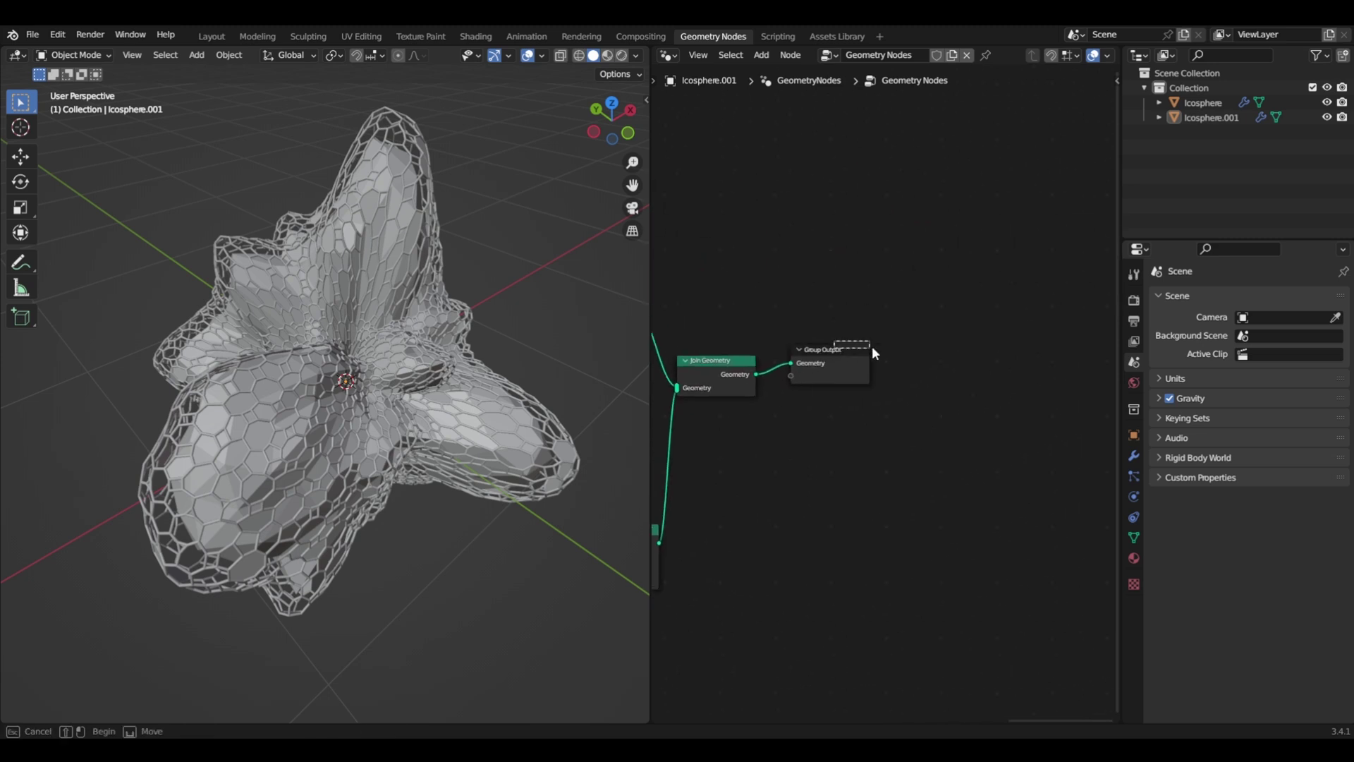
pyautogui.moveTo(871, 345); pyautogui.dragTo(869, 331)
pyautogui.hotkey('shift', 'a')
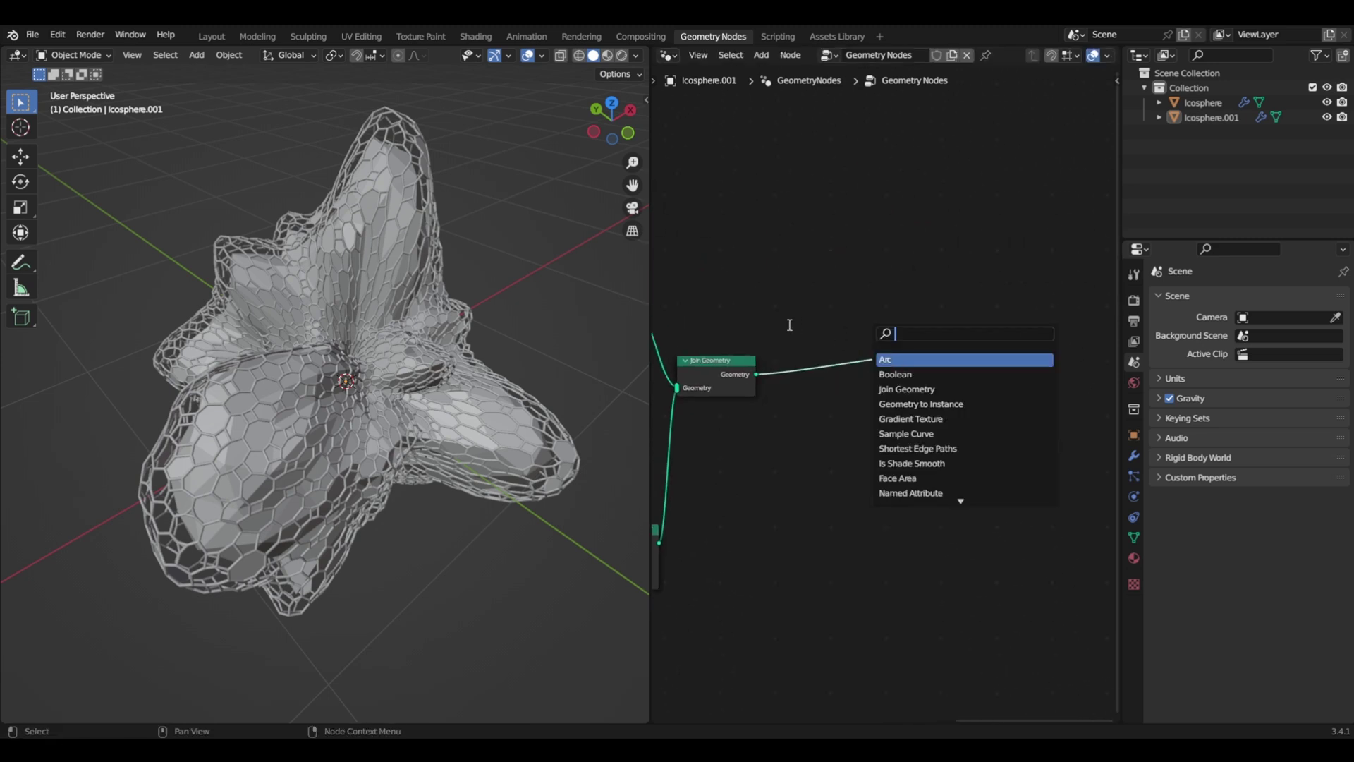
pyautogui.write('set')
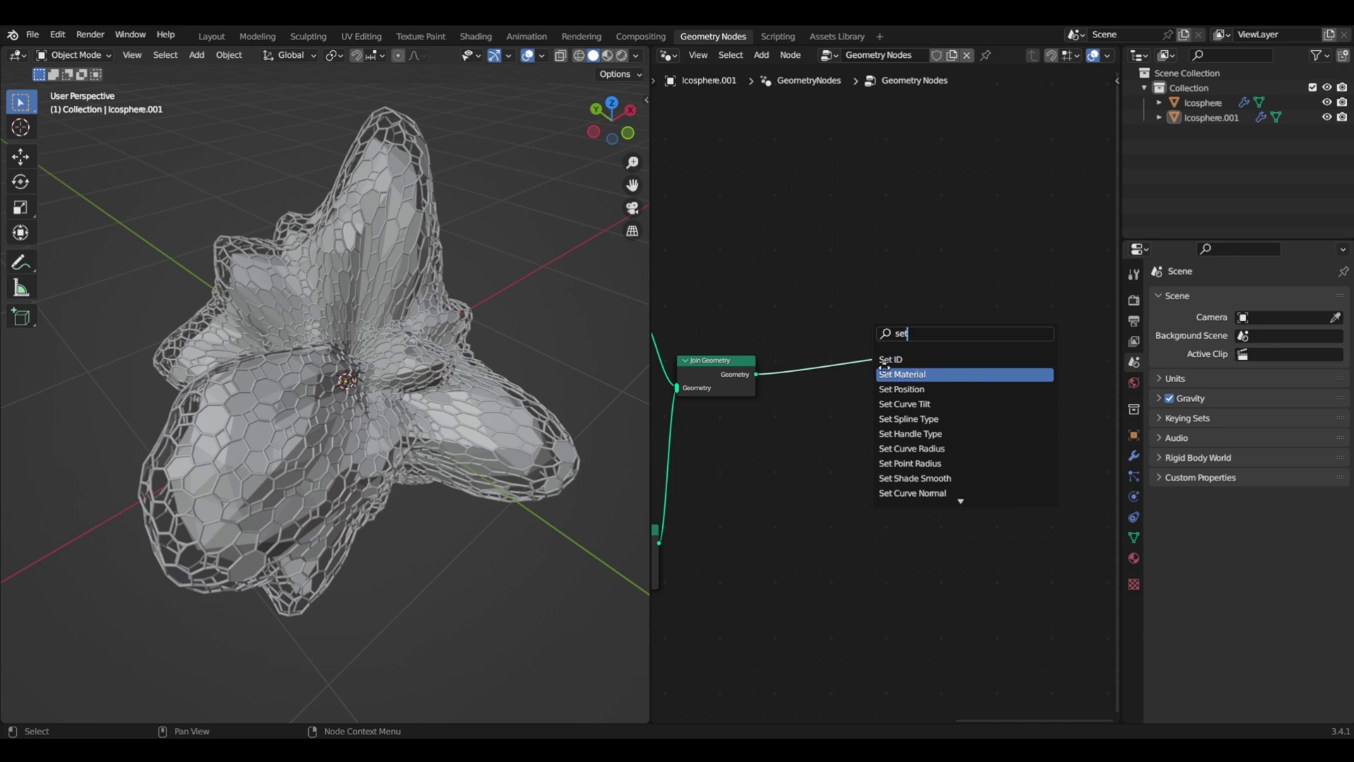
pyautogui.click(949, 375)
pyautogui.click(839, 356)
# - Create a new material named Gold and assign it in the Set Material node
pyautogui.click(1134, 559)
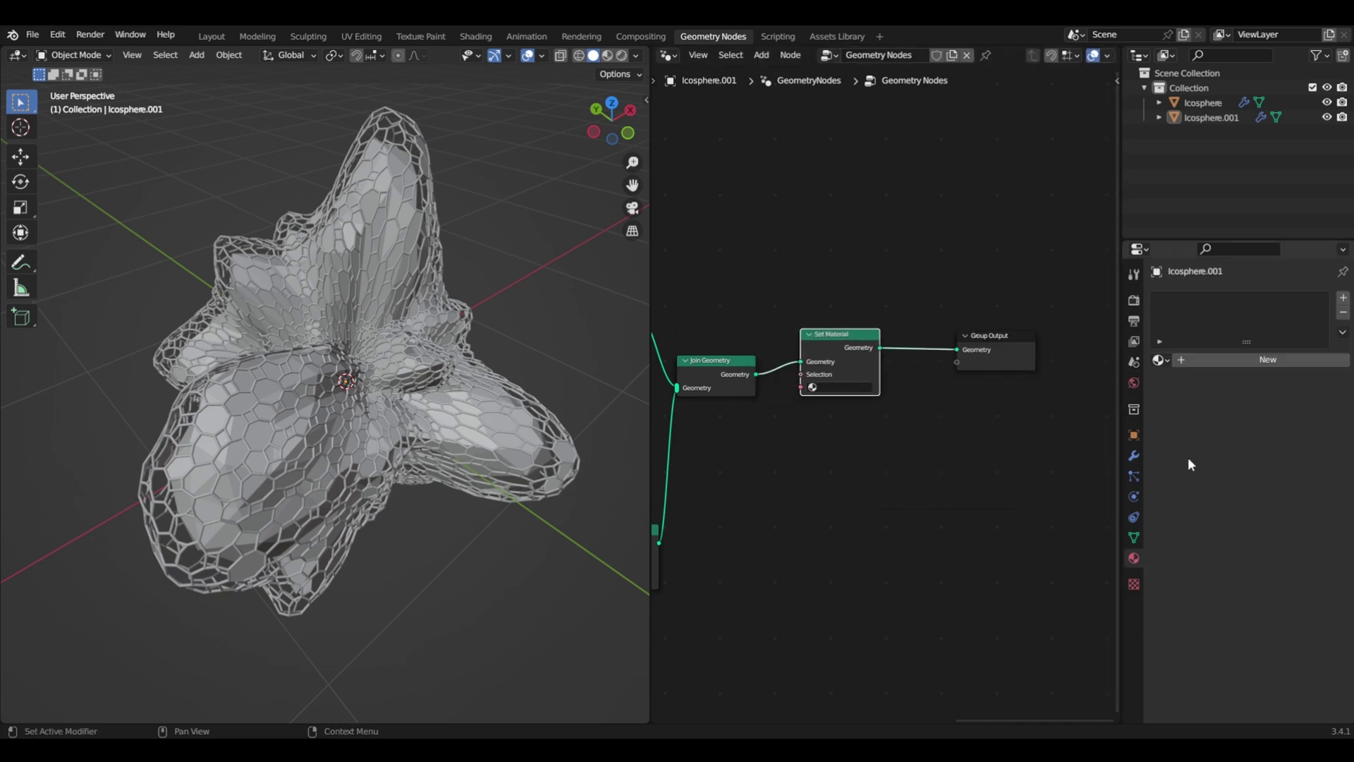
pyautogui.click(1203, 364)
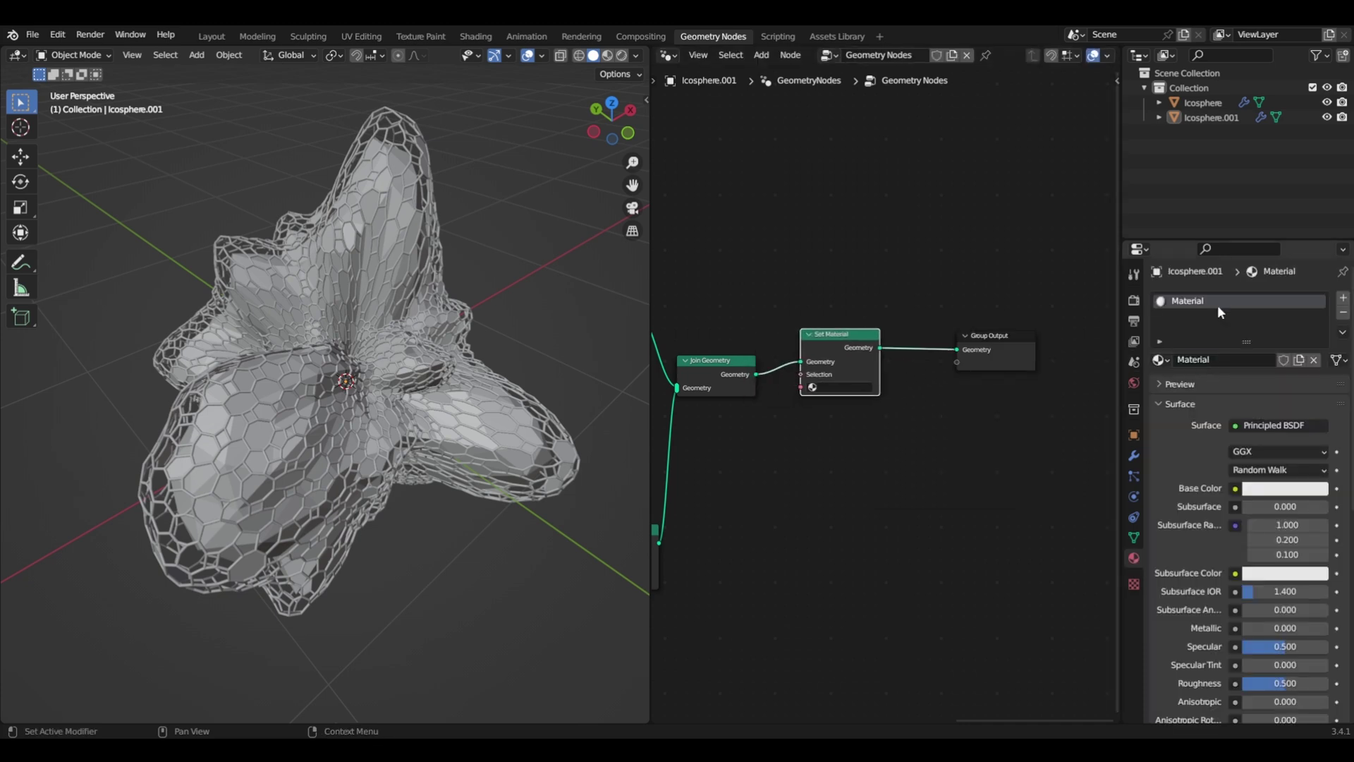
pyautogui.doubleClick(1200, 357)
pyautogui.write('Gold')
pyautogui.press('Return')
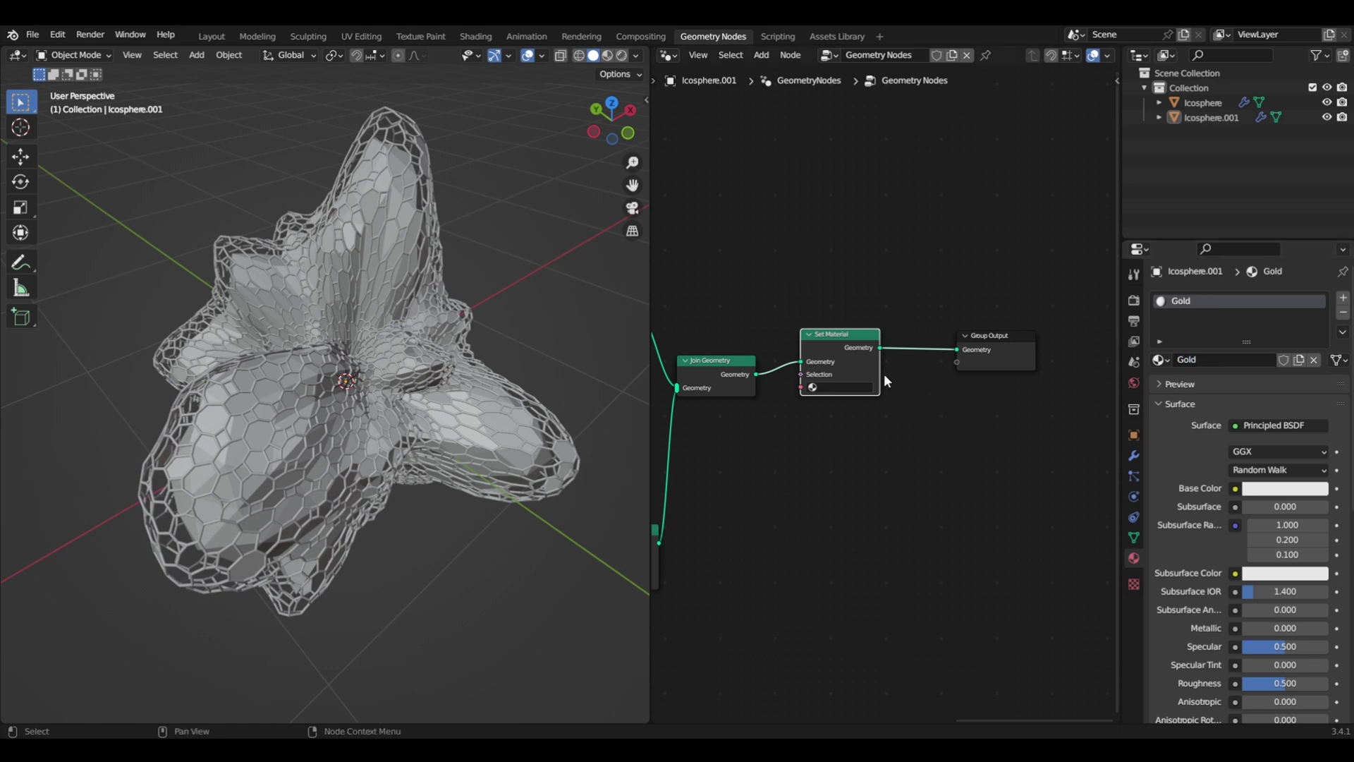
pyautogui.click(822, 390)
pyautogui.click(829, 406)
pyautogui.hscroll(-2, 807, 423)
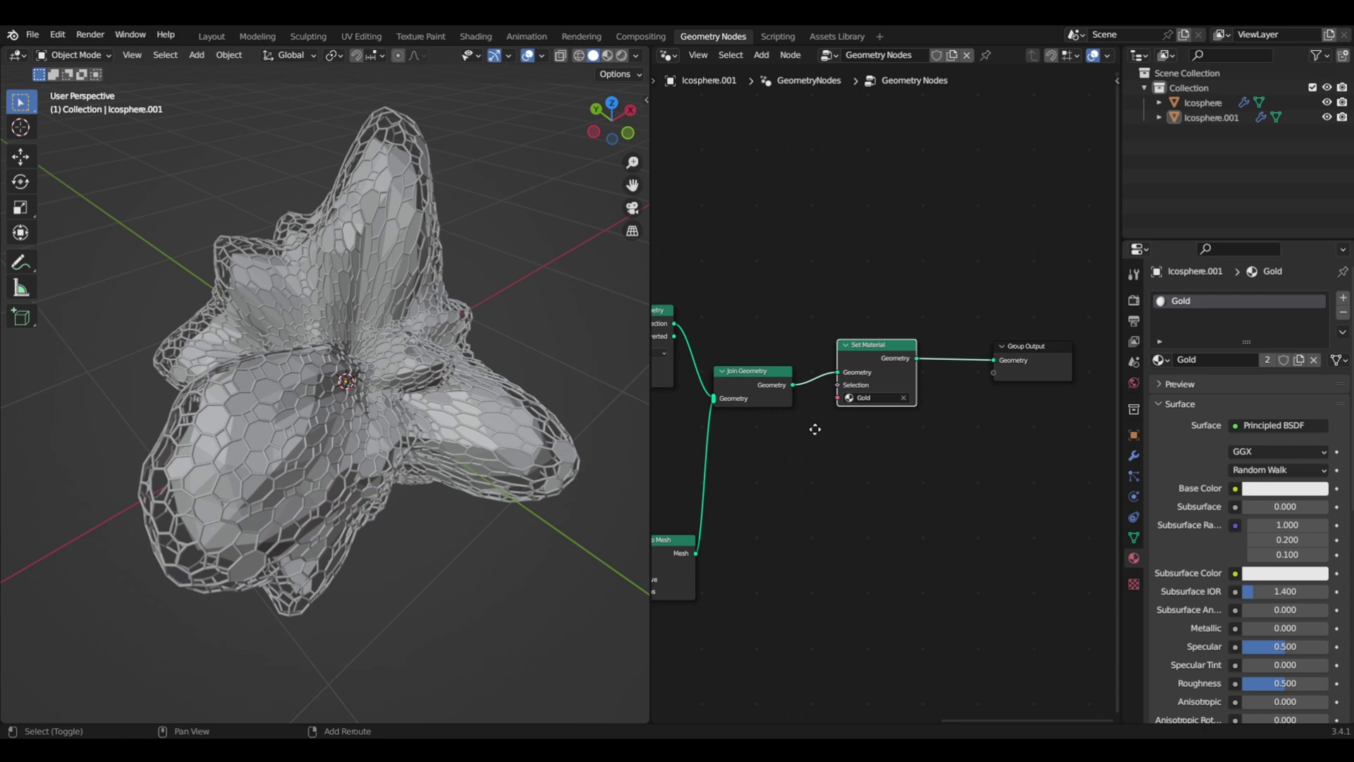
pyautogui.moveTo(317, 412); pyautogui.dragTo(366, 382, button='middle')
pyautogui.click(373, 375)
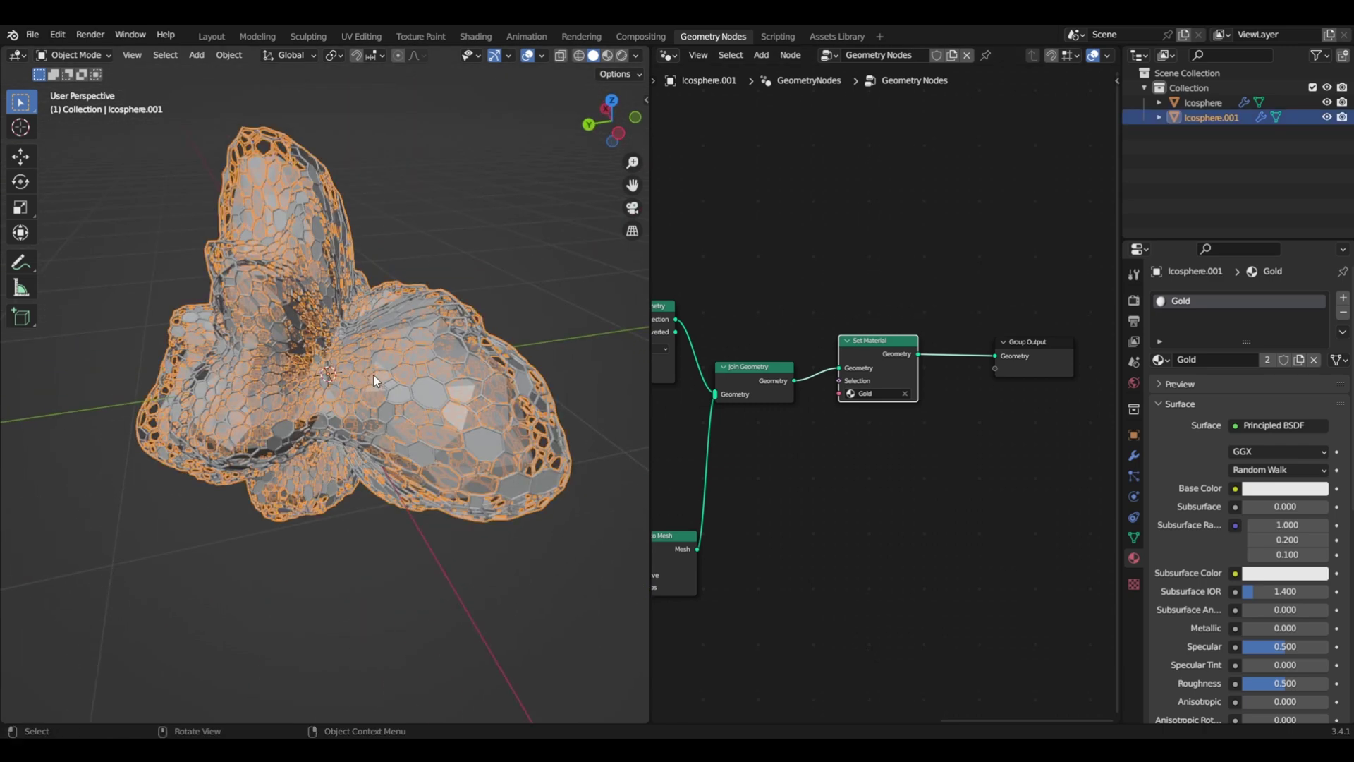
# - Create a new material on the Icosphere and change its Surface from Principled BSDF to Emission
pyautogui.click(1208, 102)
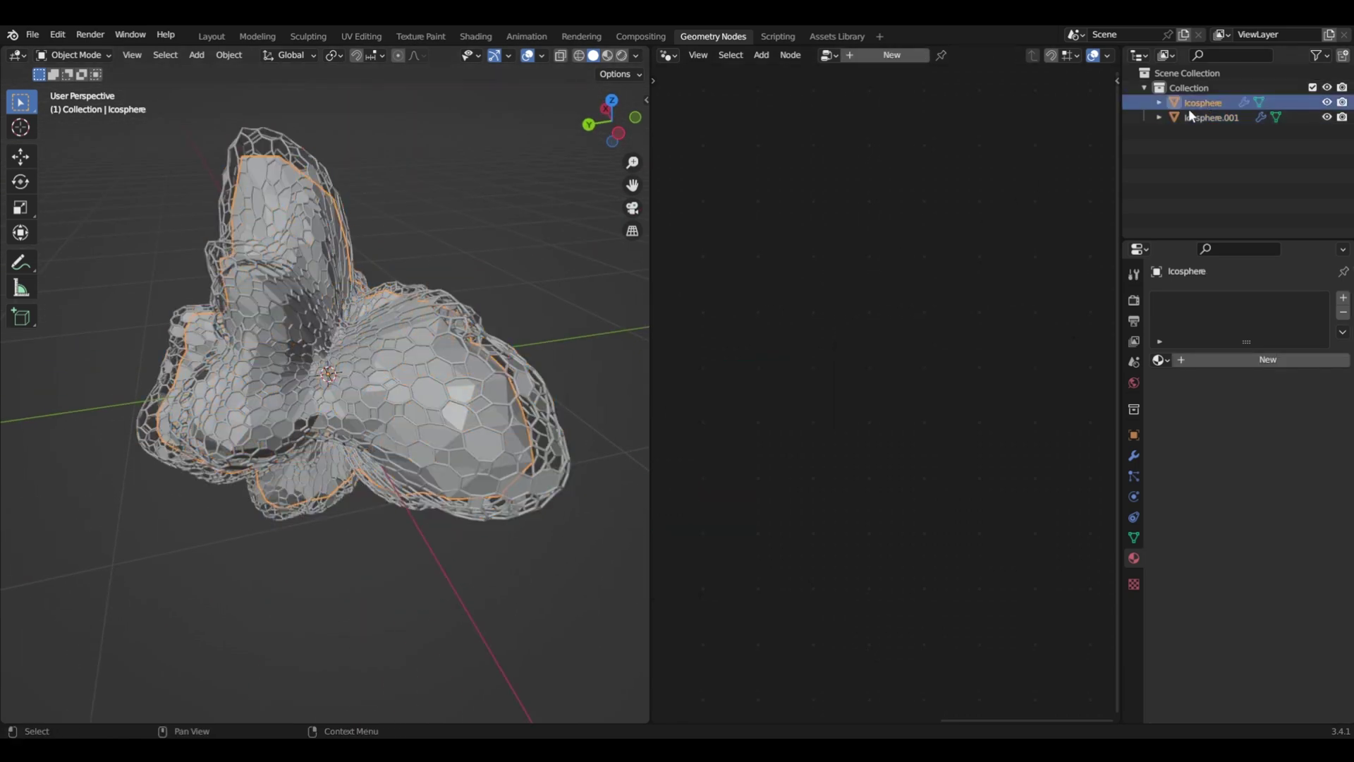
pyautogui.scroll(5, 426, 319)
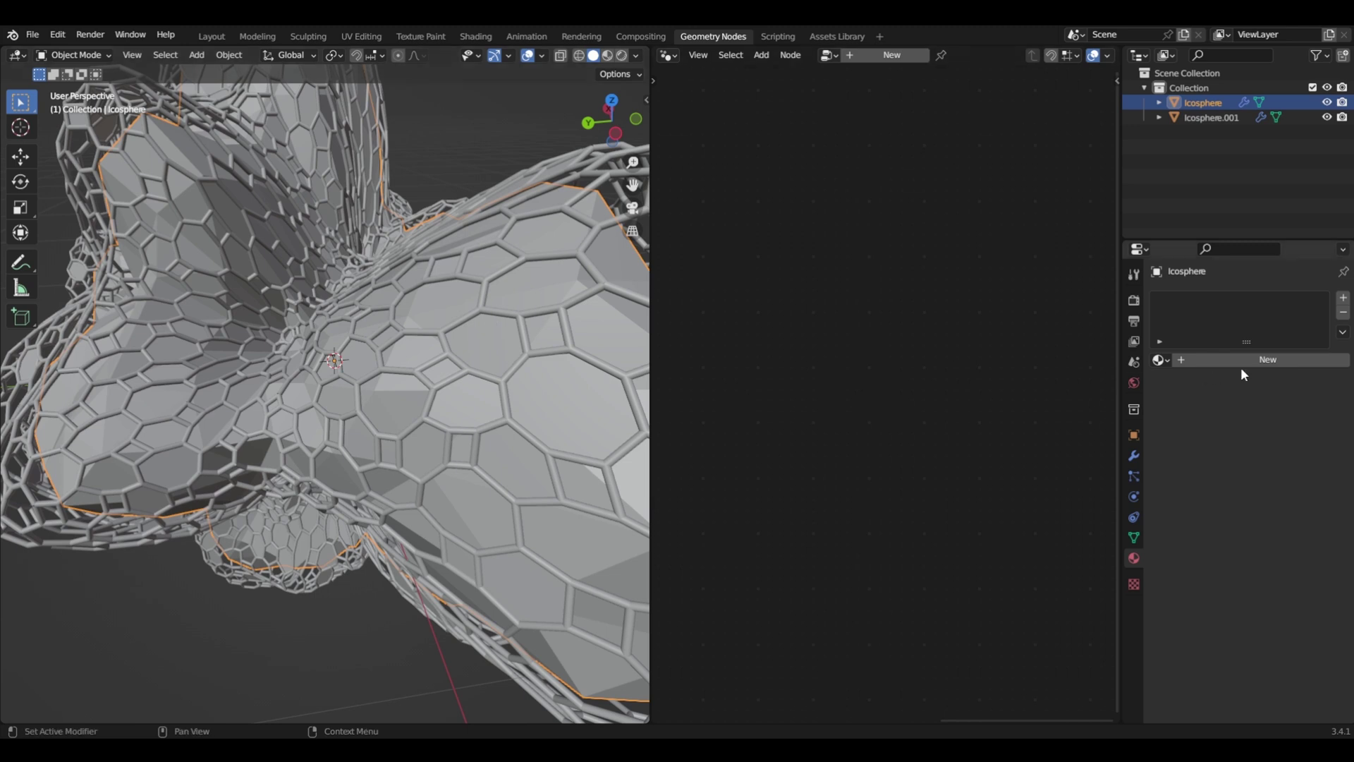
pyautogui.click(1235, 359)
pyautogui.click(1251, 426)
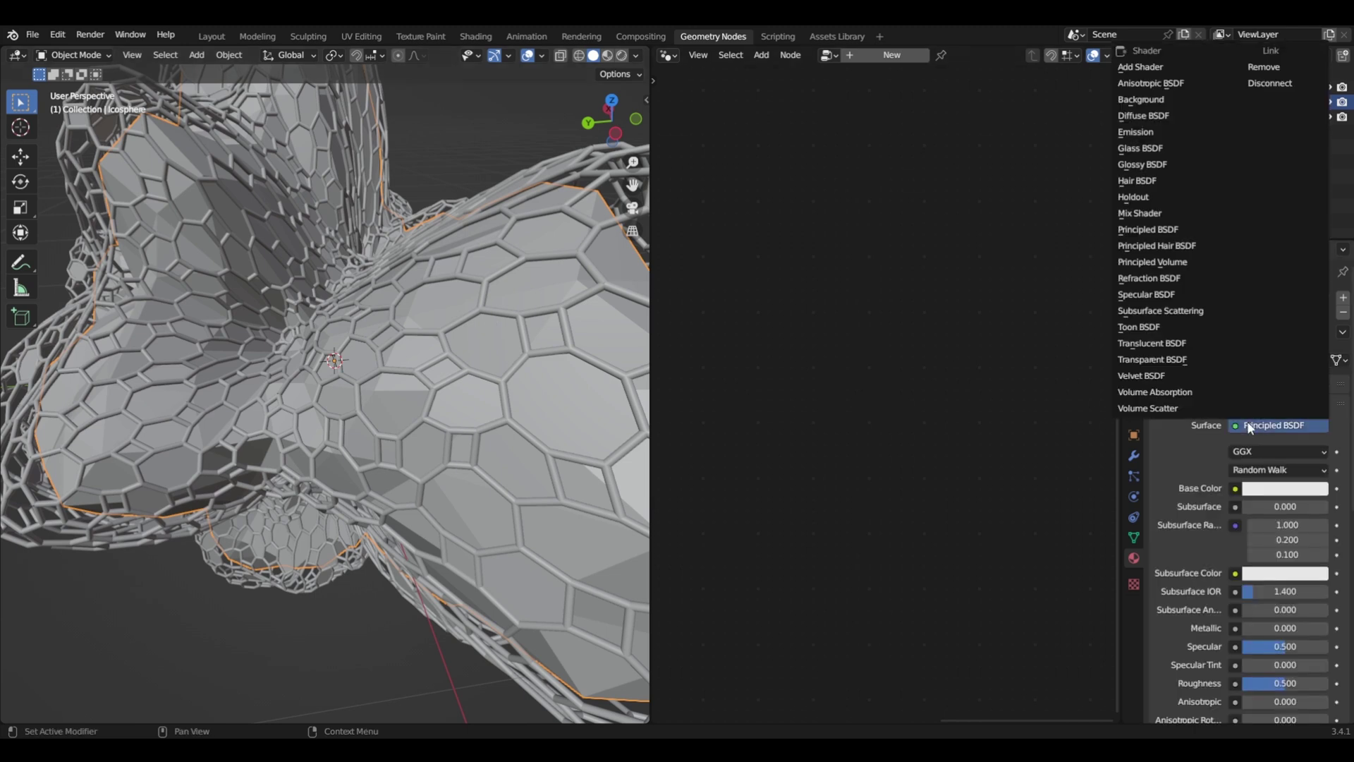
pyautogui.click(1166, 133)
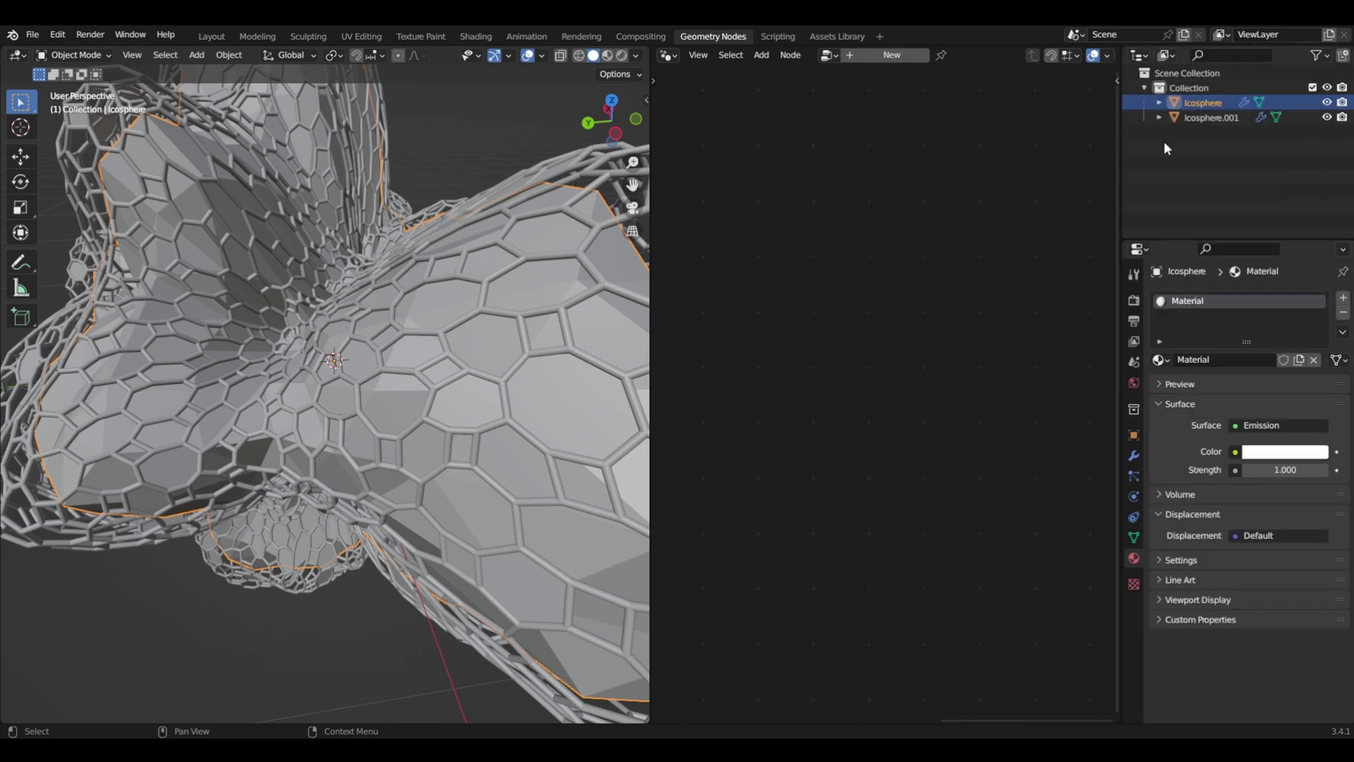
pyautogui.scroll(-8, 433, 331)
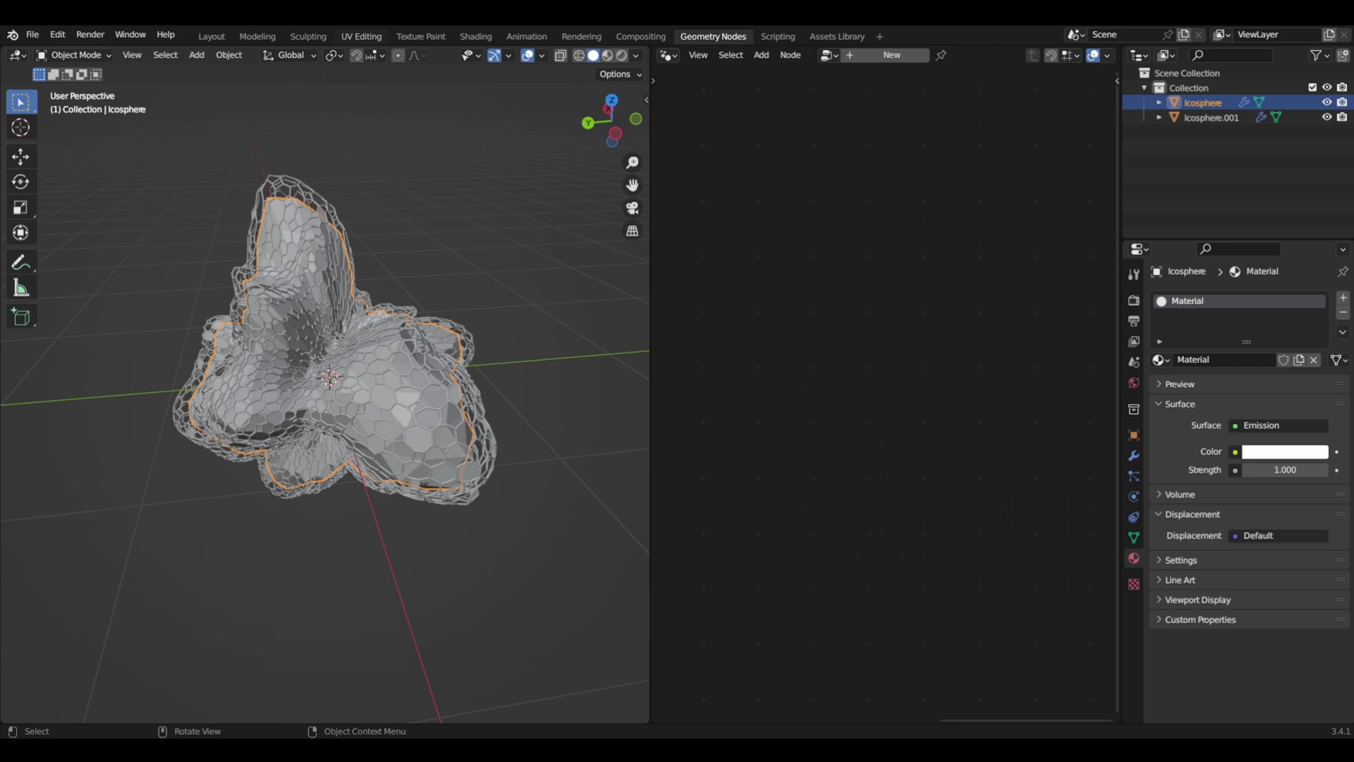
# - Give the Gold material an orange-gold base colour, Metallic 1.000 and Roughness 0.036
pyautogui.click(468, 35)
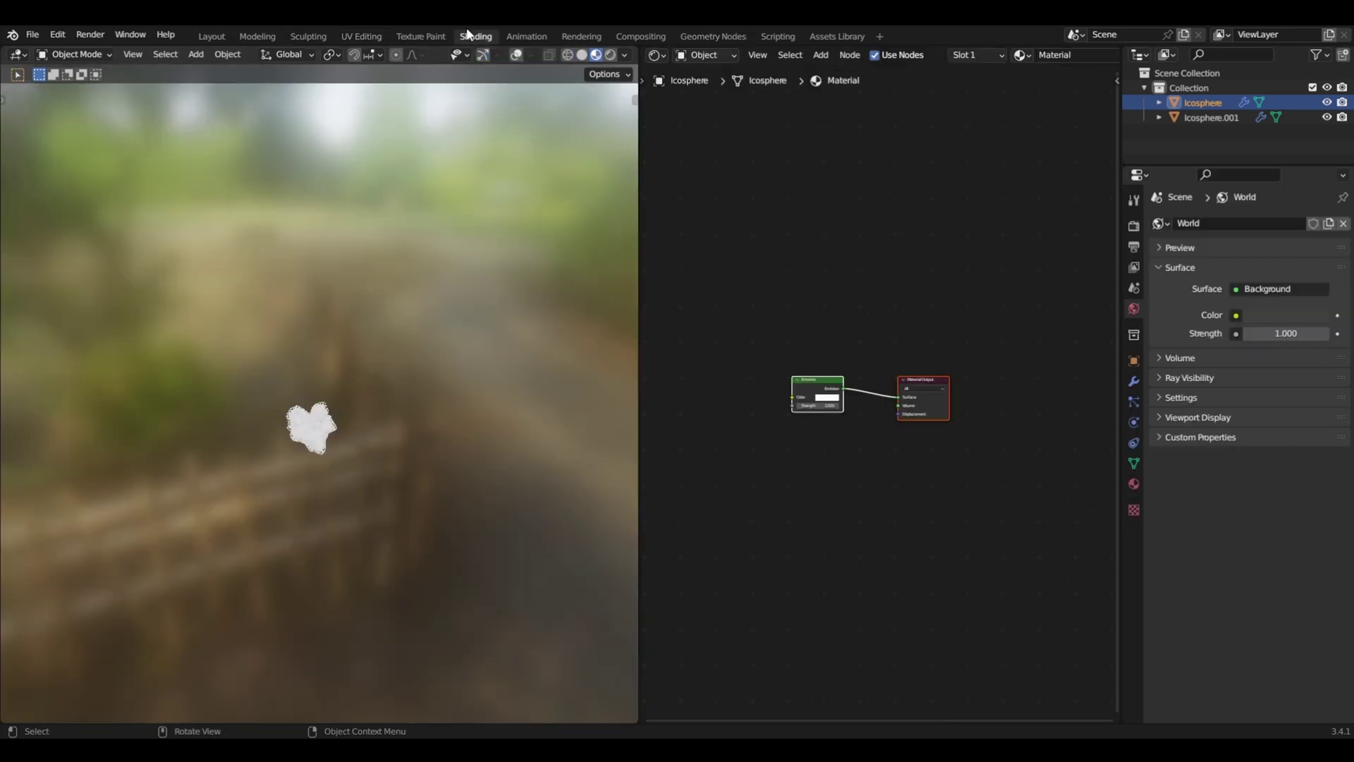
pyautogui.scroll(4, 384, 416)
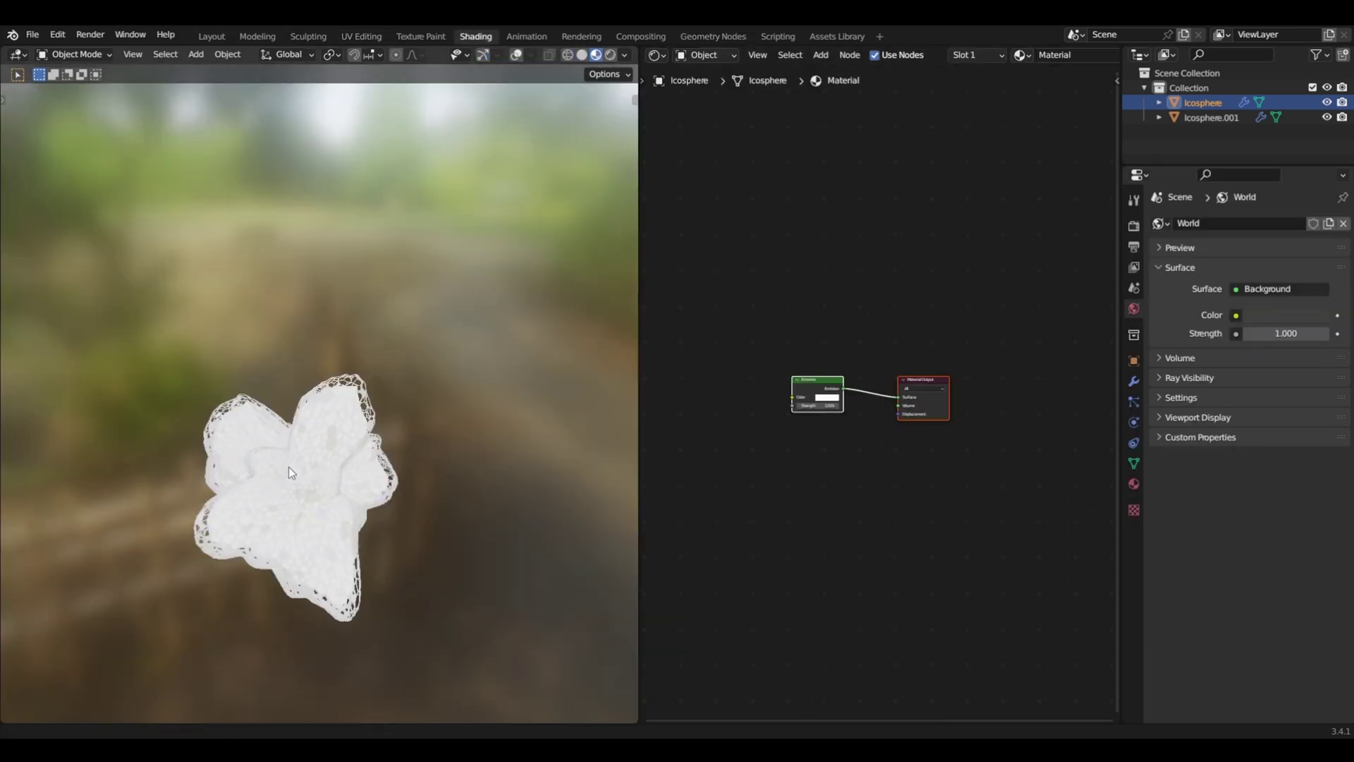
pyautogui.moveTo(290, 467); pyautogui.dragTo(407, 390, button='middle')
pyautogui.scroll(2, 384, 390)
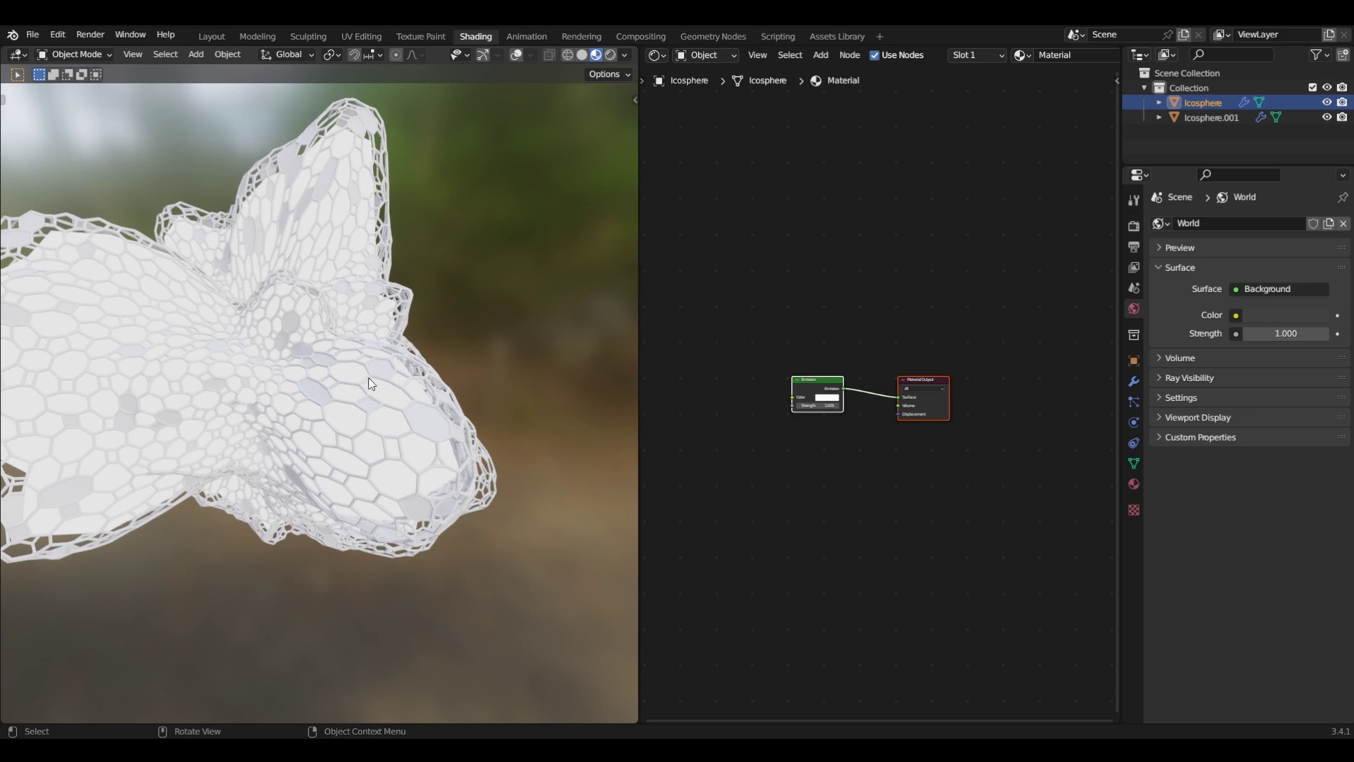
pyautogui.click(379, 382)
pyautogui.scroll(2, 964, 444)
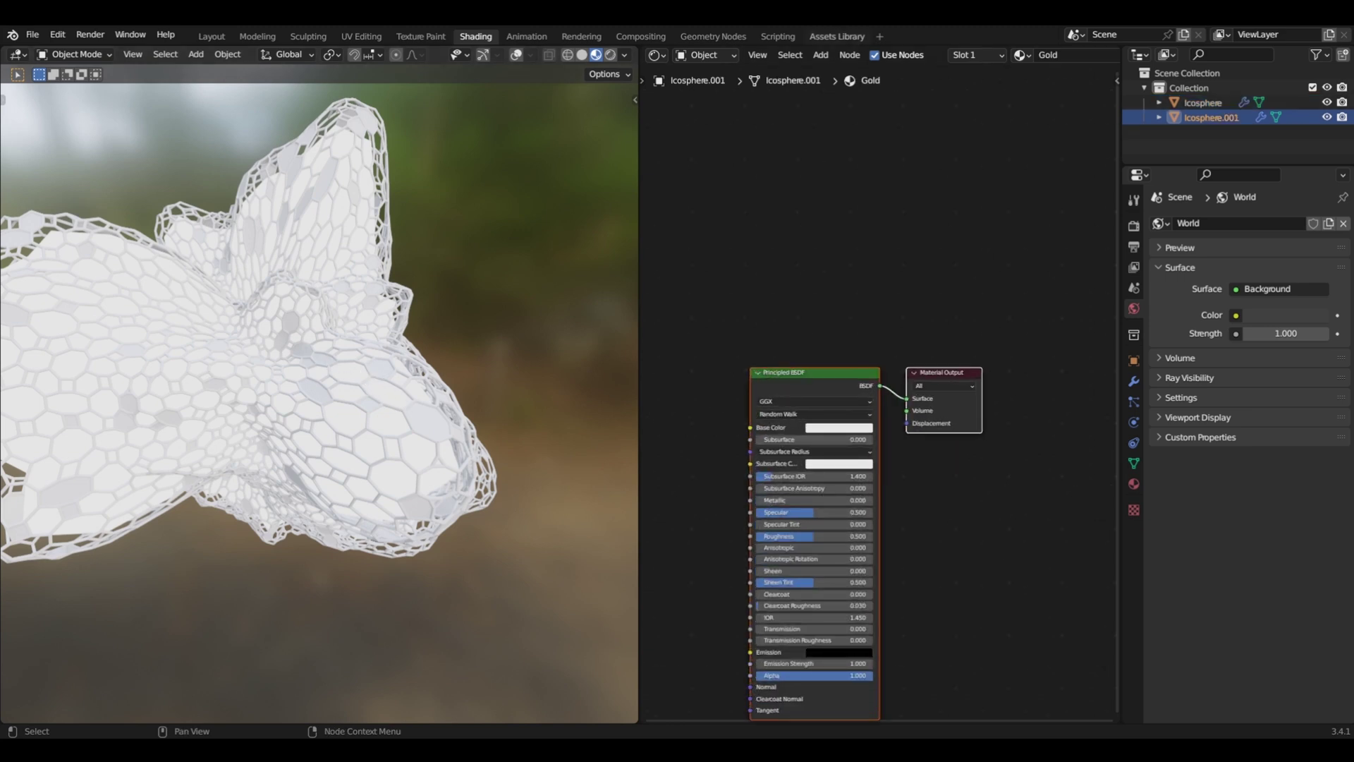
pyautogui.scroll(3, 974, 437)
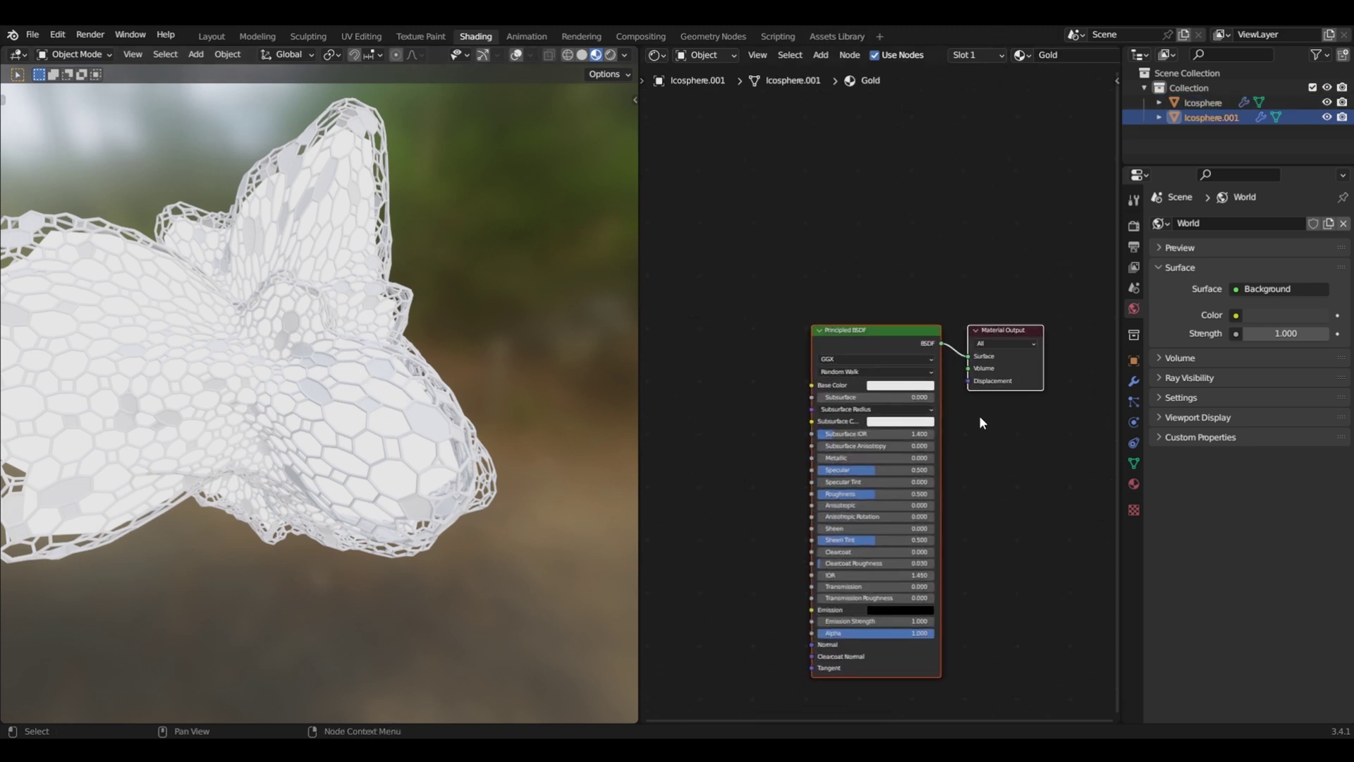
pyautogui.click(917, 384)
pyautogui.click(899, 277)
pyautogui.moveTo(899, 277); pyautogui.dragTo(887, 269)
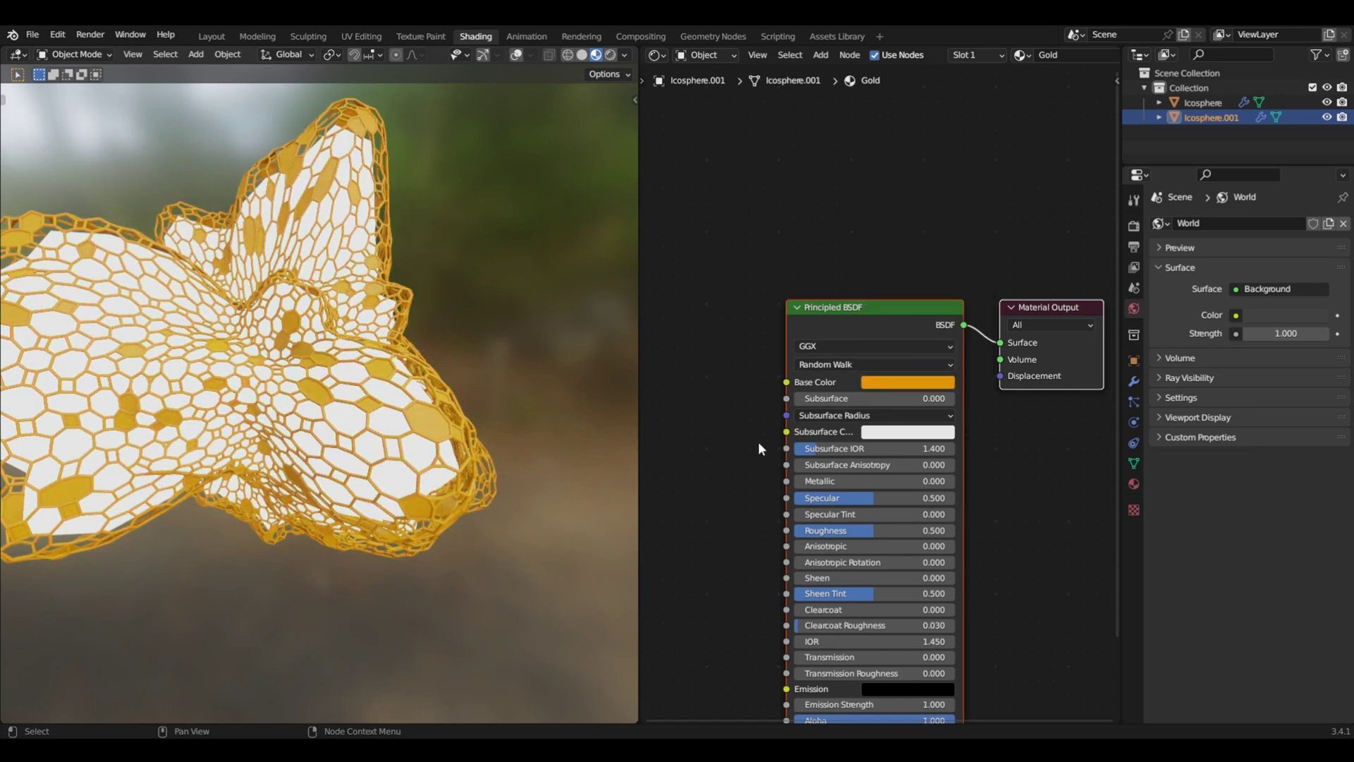
pyautogui.keyDown('shift'); pyautogui.scroll(-4, 734, 426); pyautogui.keyUp('shift')
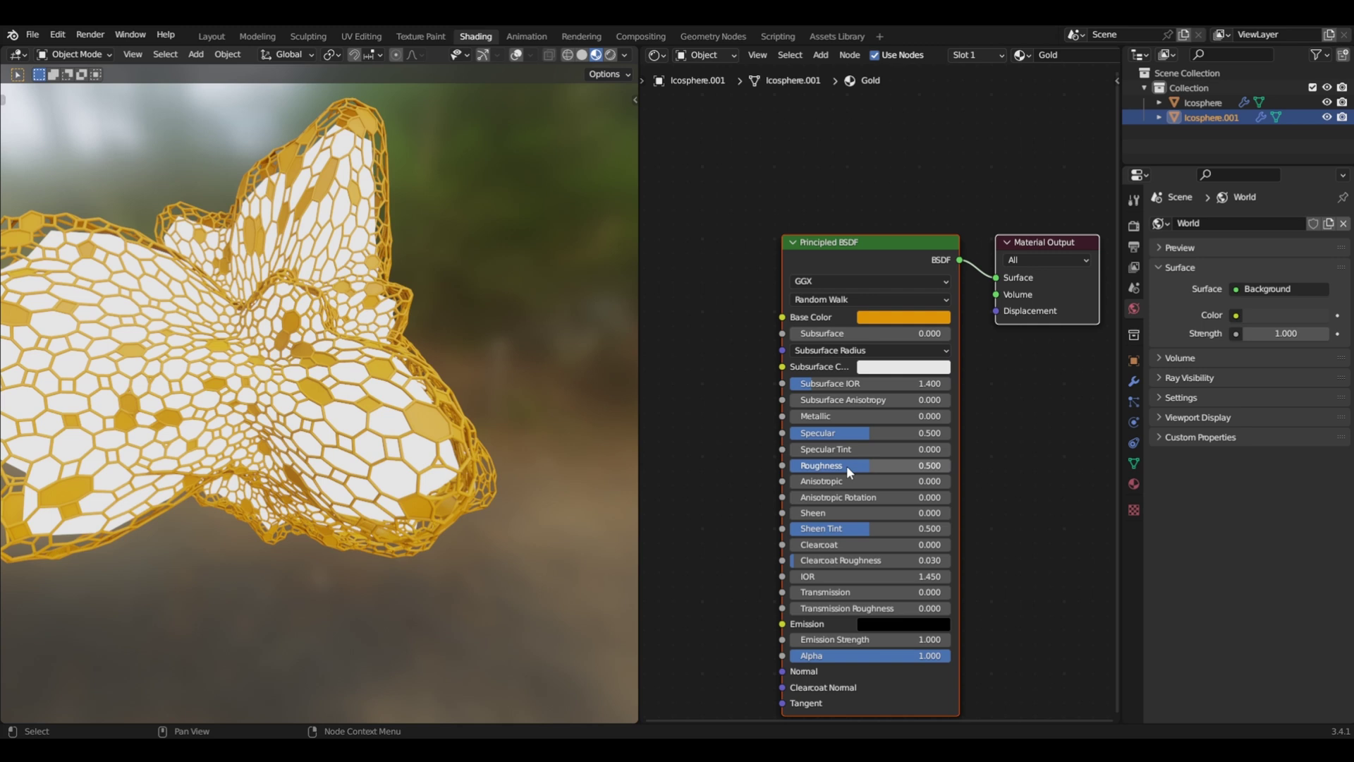
pyautogui.moveTo(846, 466); pyautogui.dragTo(809, 466)
pyautogui.moveTo(803, 416); pyautogui.dragTo(952, 421)
# - Orbit the gold honeycomb blob in Rendered viewport shading
pyautogui.moveTo(494, 416); pyautogui.dragTo(461, 411, button='middle')
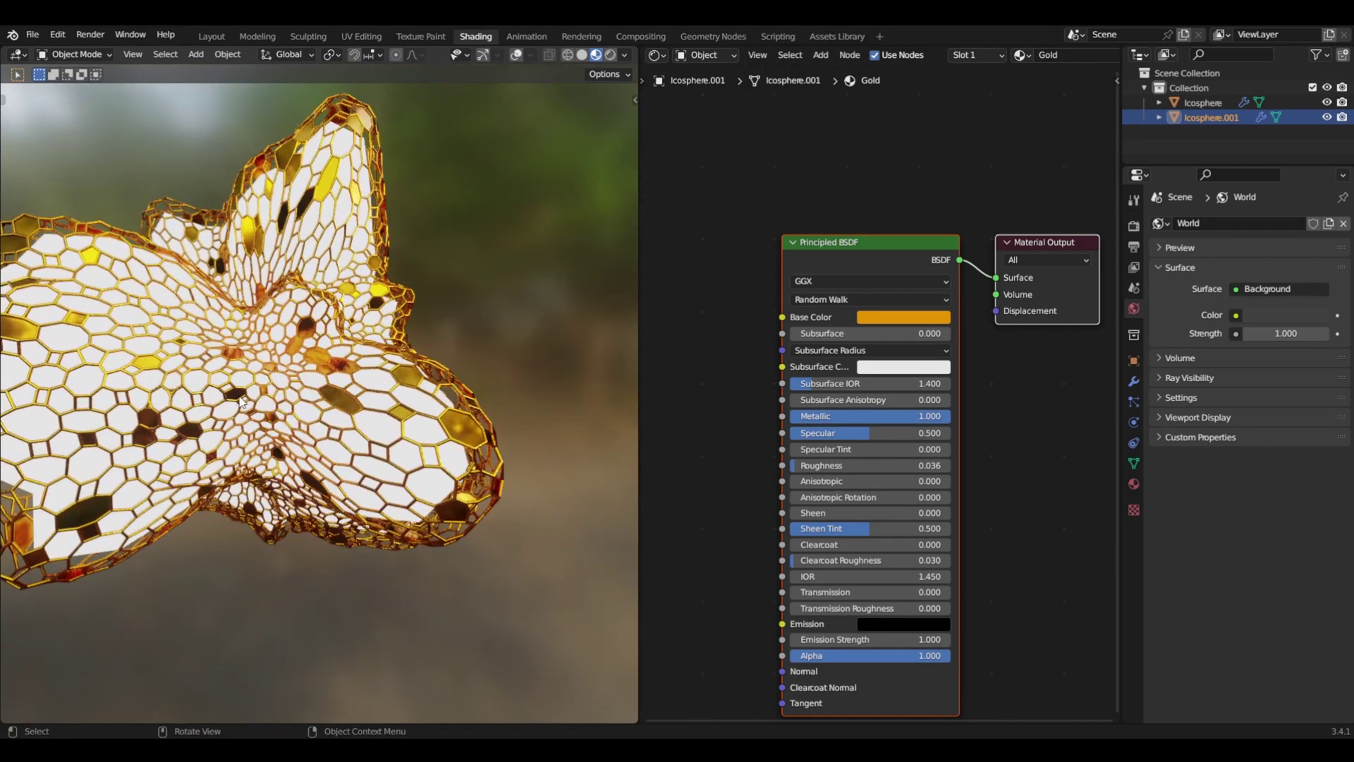
pyautogui.moveTo(240, 400); pyautogui.dragTo(325, 402, button='middle')
pyautogui.scroll(-3, 407, 381)
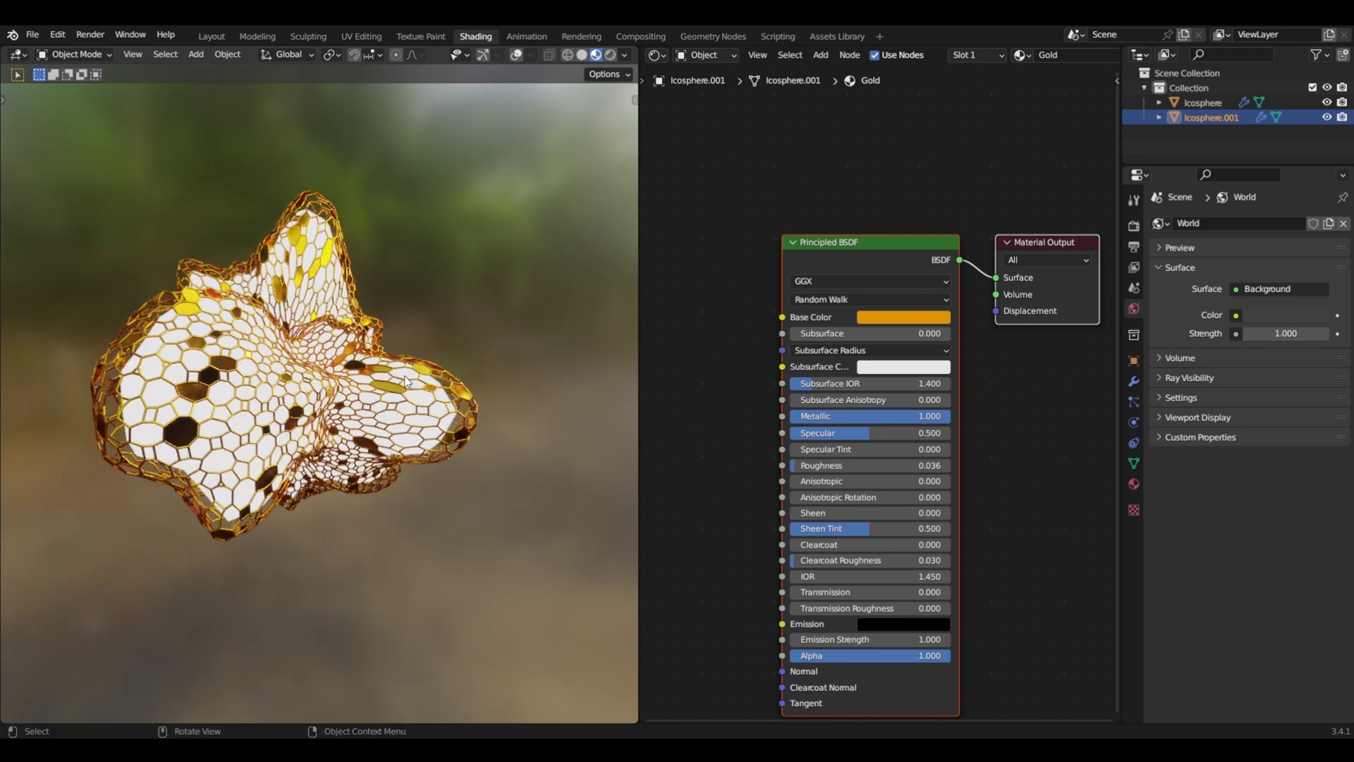
pyautogui.moveTo(407, 380); pyautogui.dragTo(400, 395, button='middle')
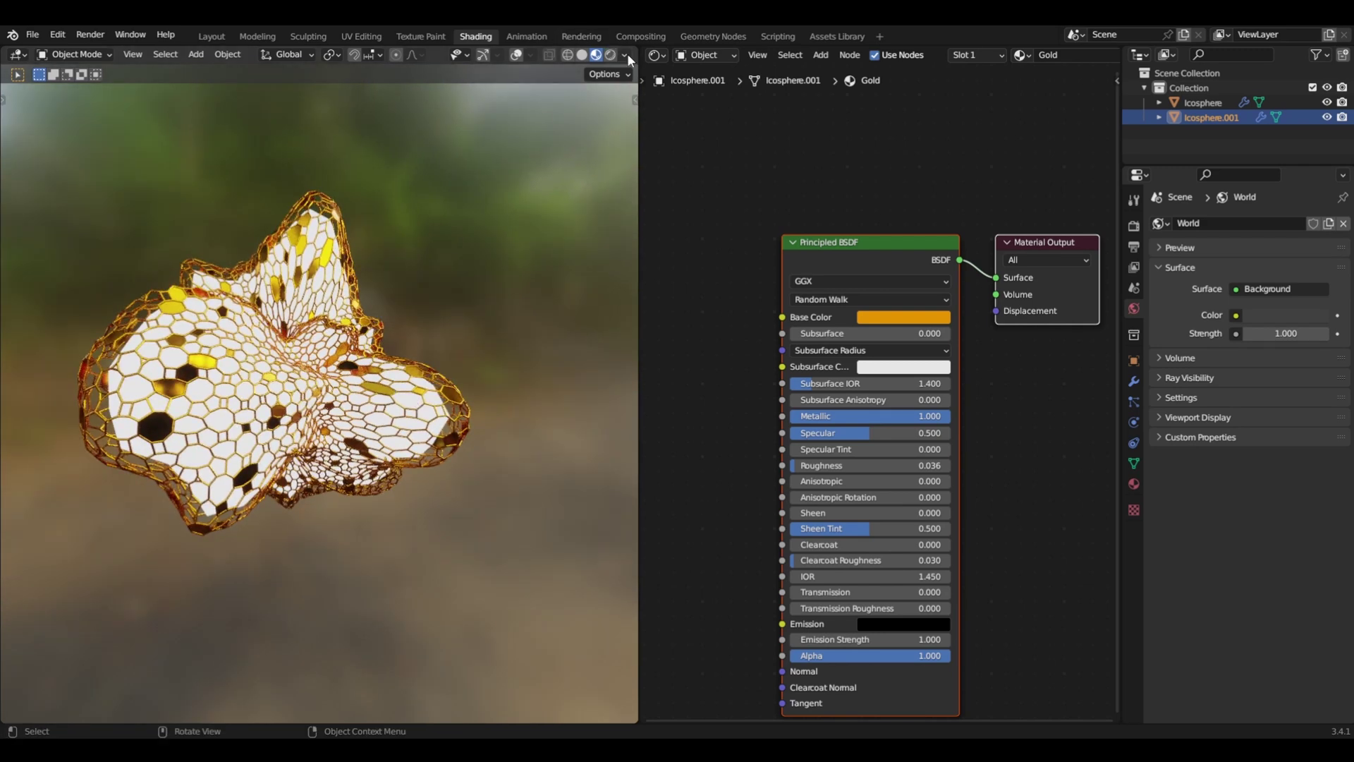
pyautogui.click(610, 59)
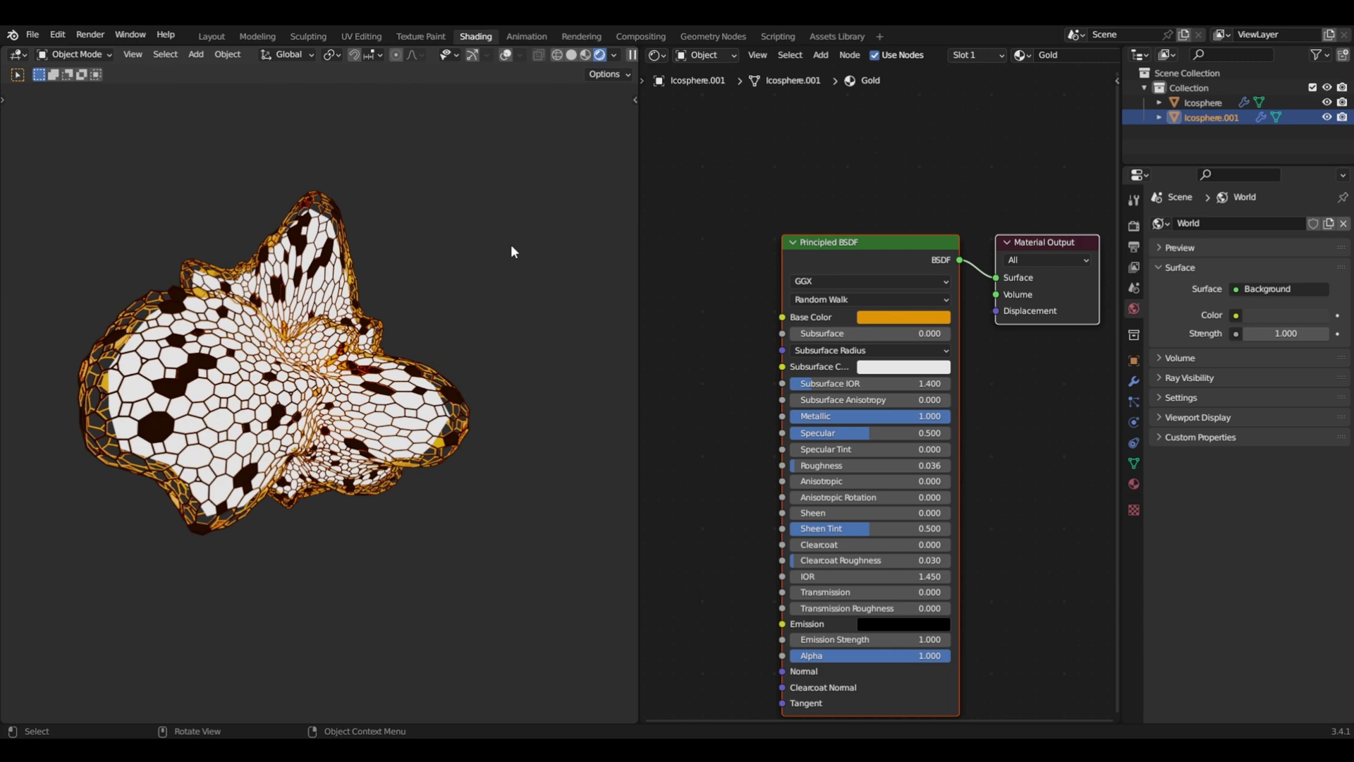
pyautogui.moveTo(383, 441); pyautogui.dragTo(376, 418, button='middle')
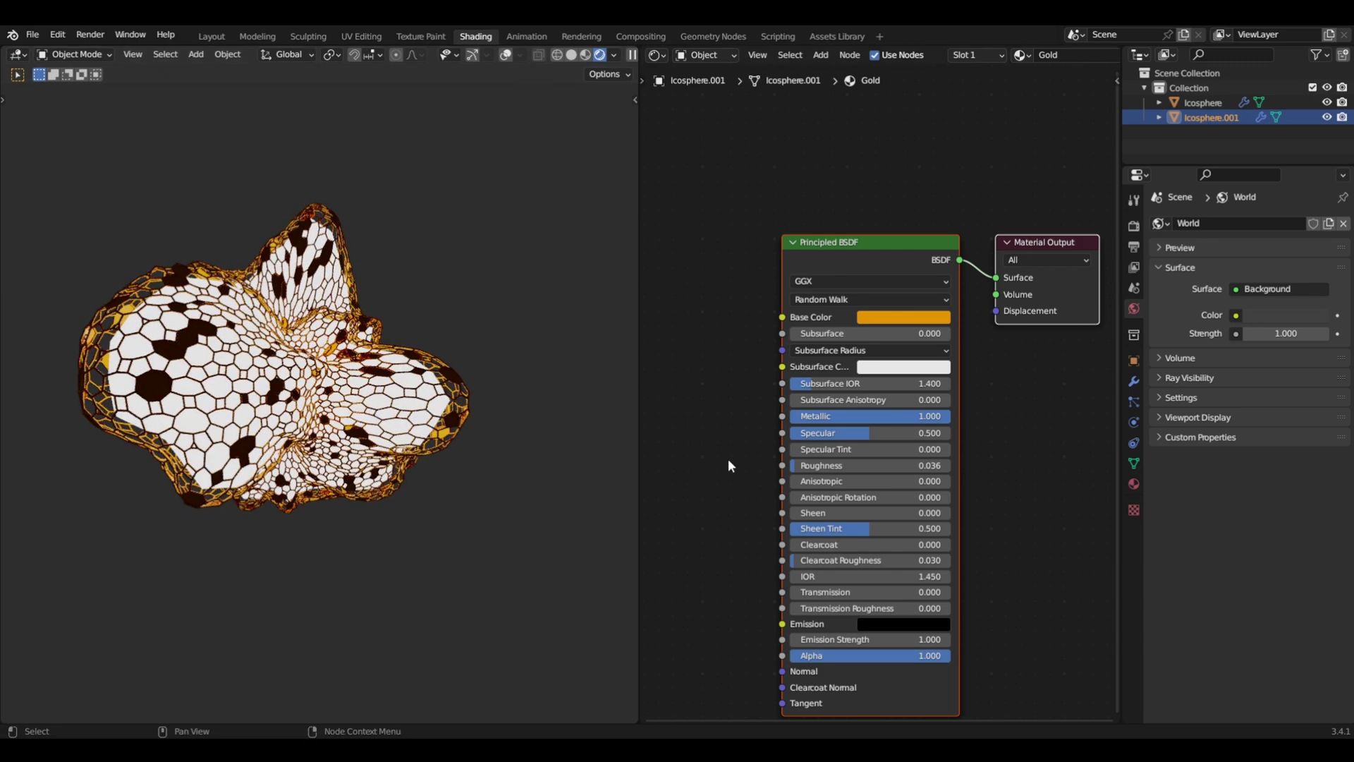
# - Add an area light raised 2.215 m above the origin and scaled by 3.231
pyautogui.click(210, 36)
pyautogui.scroll(-4, 590, 391)
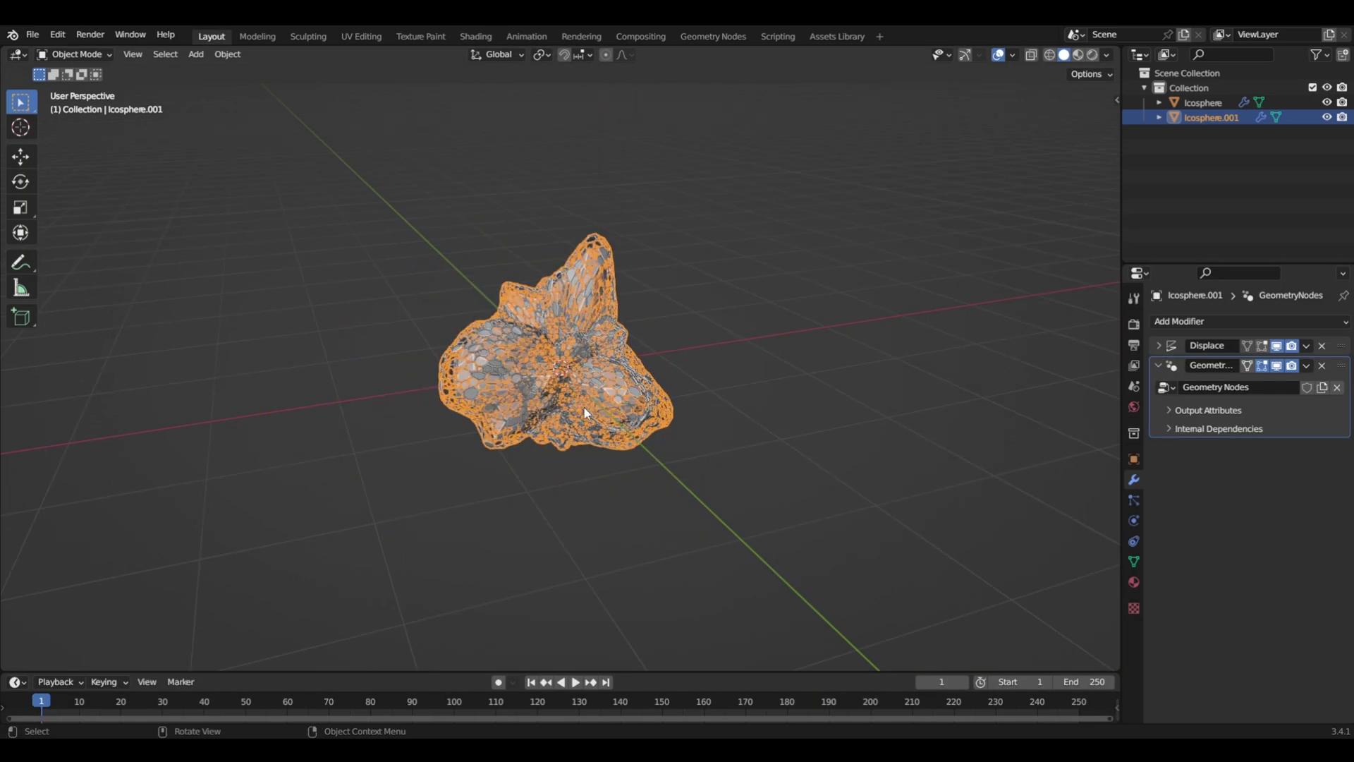
pyautogui.hotkey('shift', 'a')
pyautogui.moveTo(591, 422)
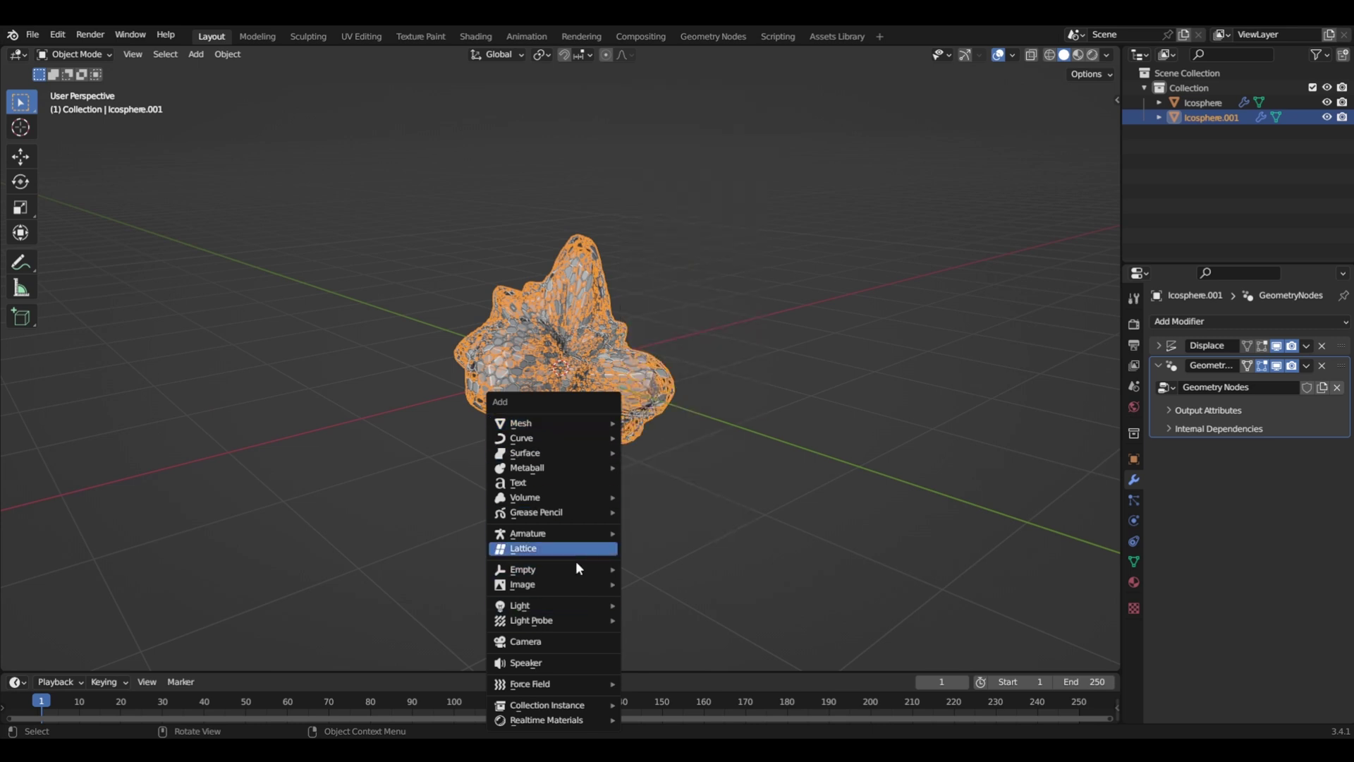
pyautogui.moveTo(567, 605)
pyautogui.click(650, 653)
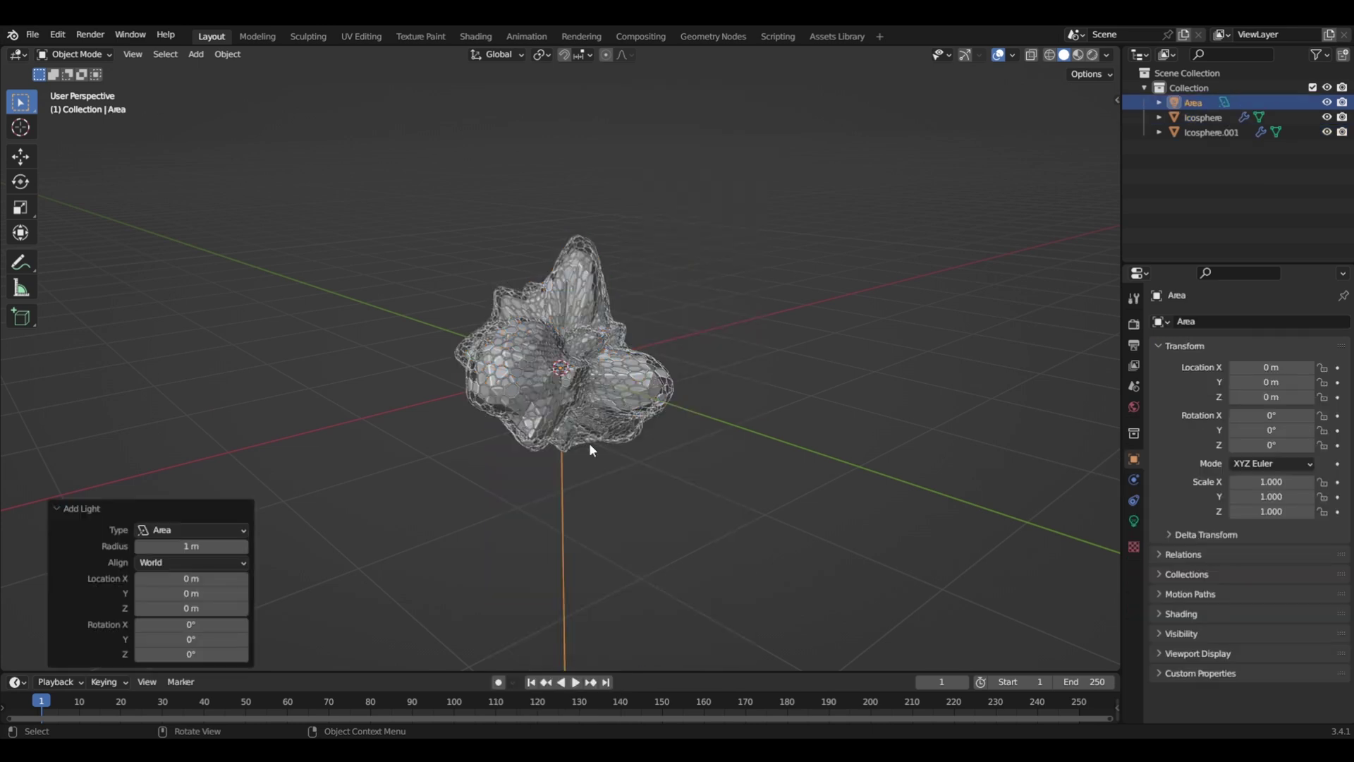
pyautogui.press('g')
pyautogui.press('z')
pyautogui.click(616, 200)
pyautogui.press('s')
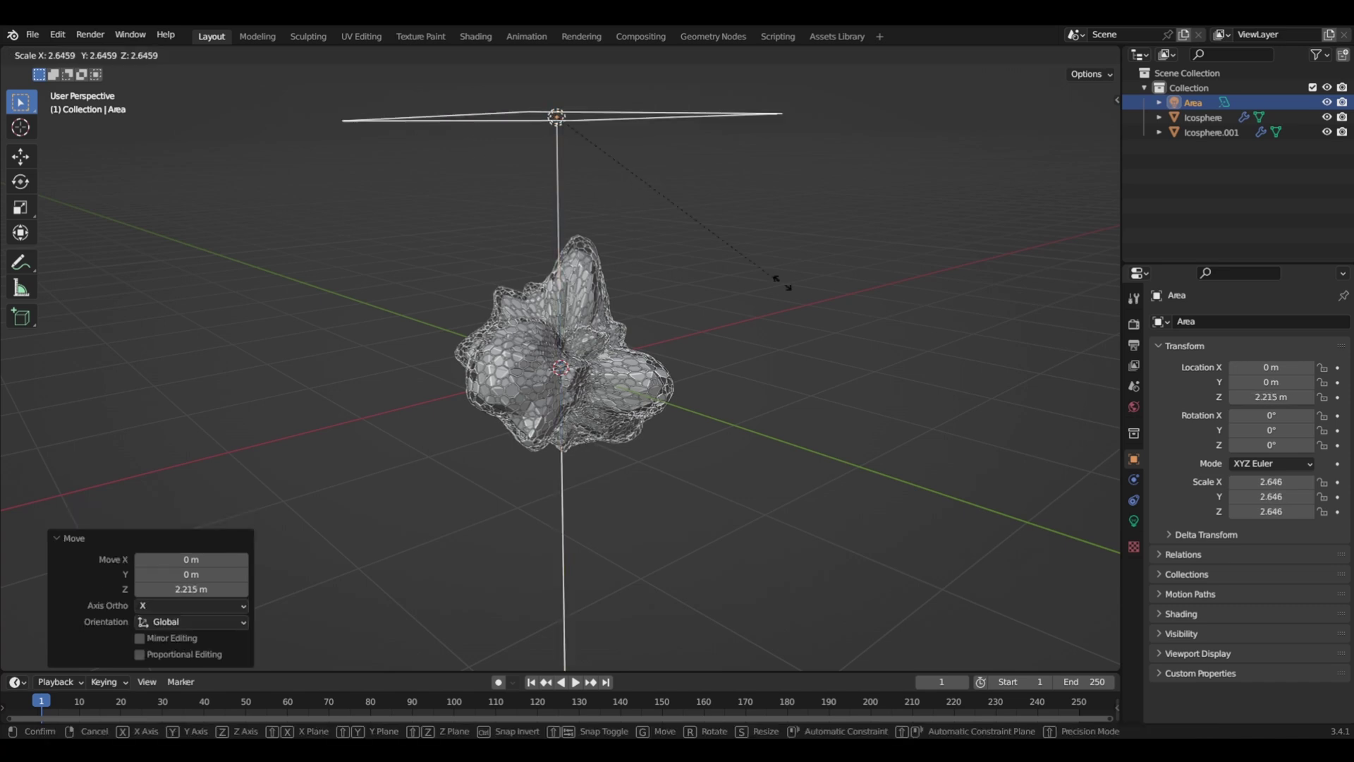
pyautogui.click(832, 299)
# - Raise the area light's power to about 206.8 W and preview in Rendered shading
pyautogui.moveTo(811, 310); pyautogui.dragTo(776, 352, button='middle')
pyautogui.click(1133, 520)
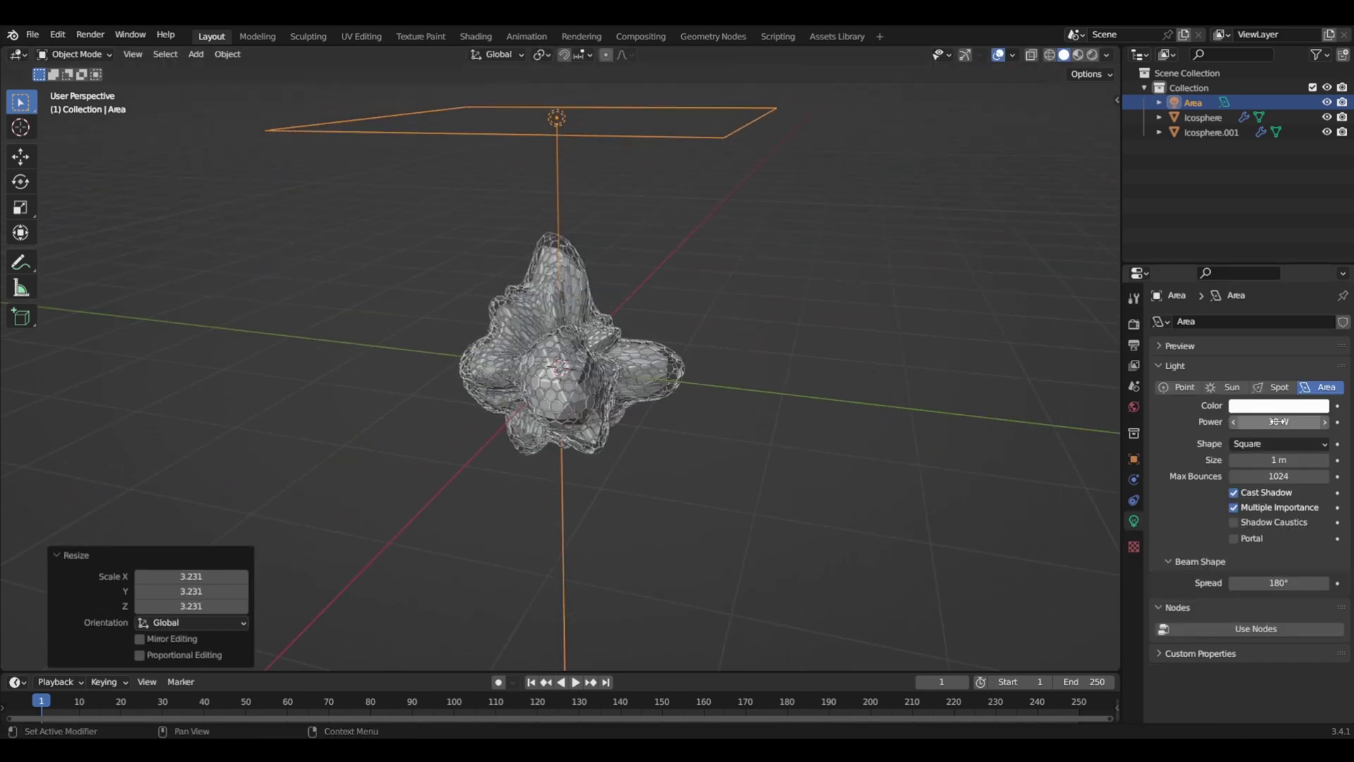
pyautogui.moveTo(1278, 420)
pyautogui.mouseDown()
pyautogui.moveTo(1312, 421)
pyautogui.moveTo(1278, 421)
pyautogui.moveTo(1291, 421)
pyautogui.mouseUp()
pyautogui.click(1091, 54)
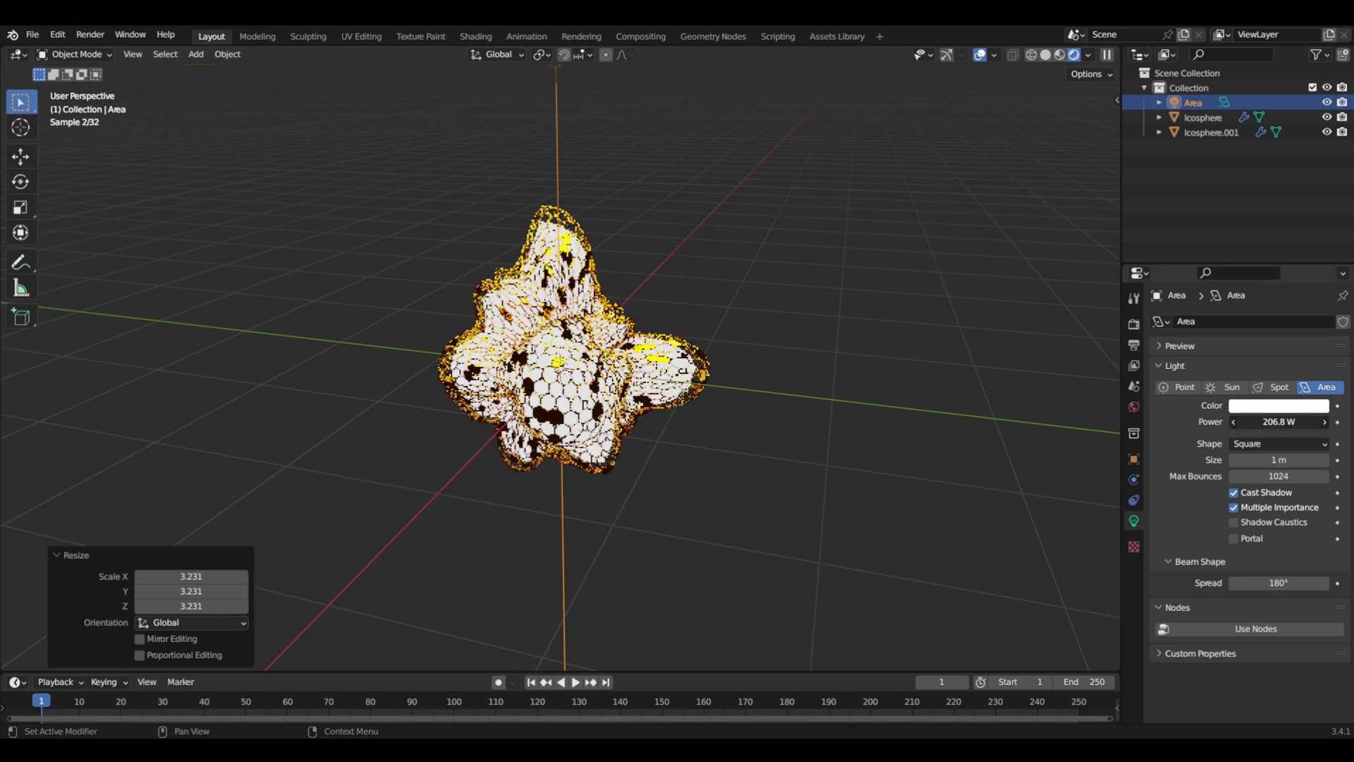
pyautogui.scroll(-3, 695, 308)
# - Duplicate the area light at the same height and tilt the copy
pyautogui.hotkey('shift', 'd')
pyautogui.hotkey('shift', 'z')
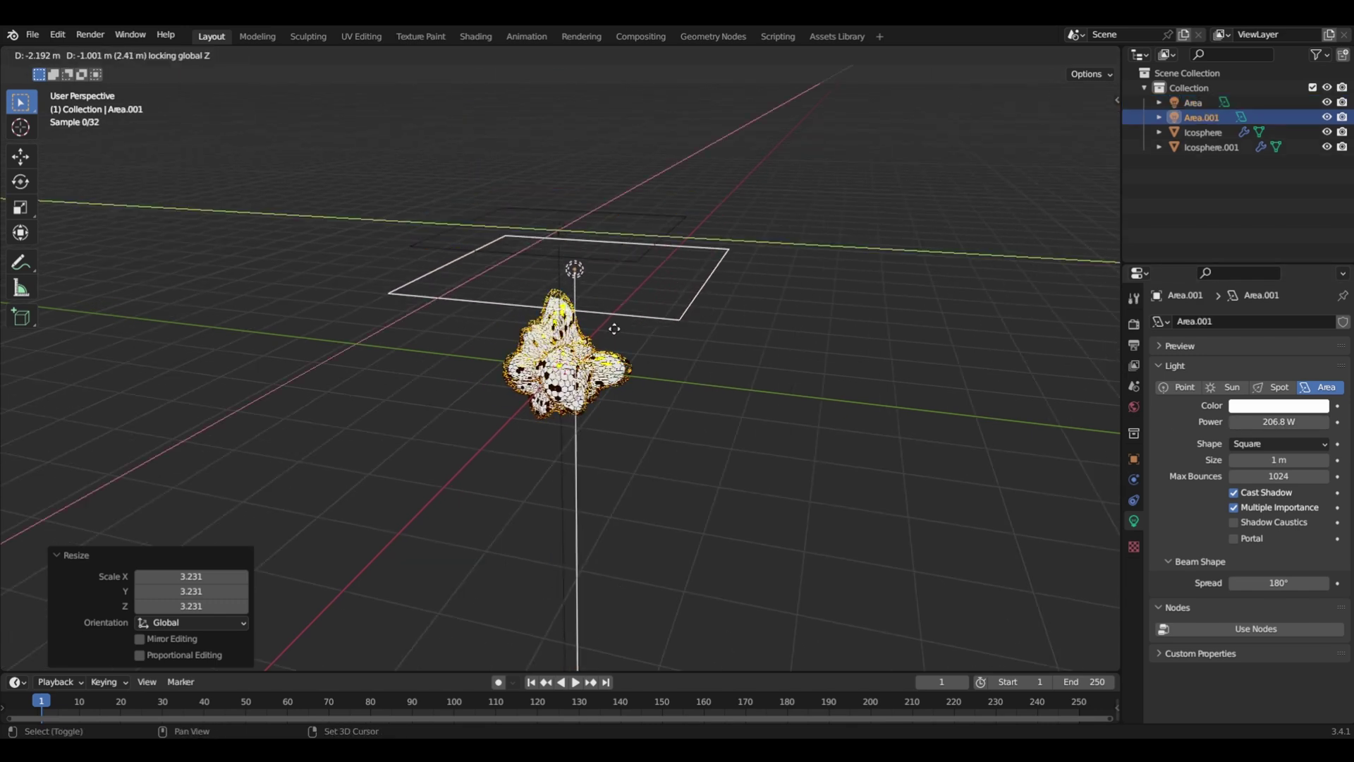
pyautogui.click(612, 360)
pyautogui.press('r')
pyautogui.press('r')
pyautogui.click(609, 428)
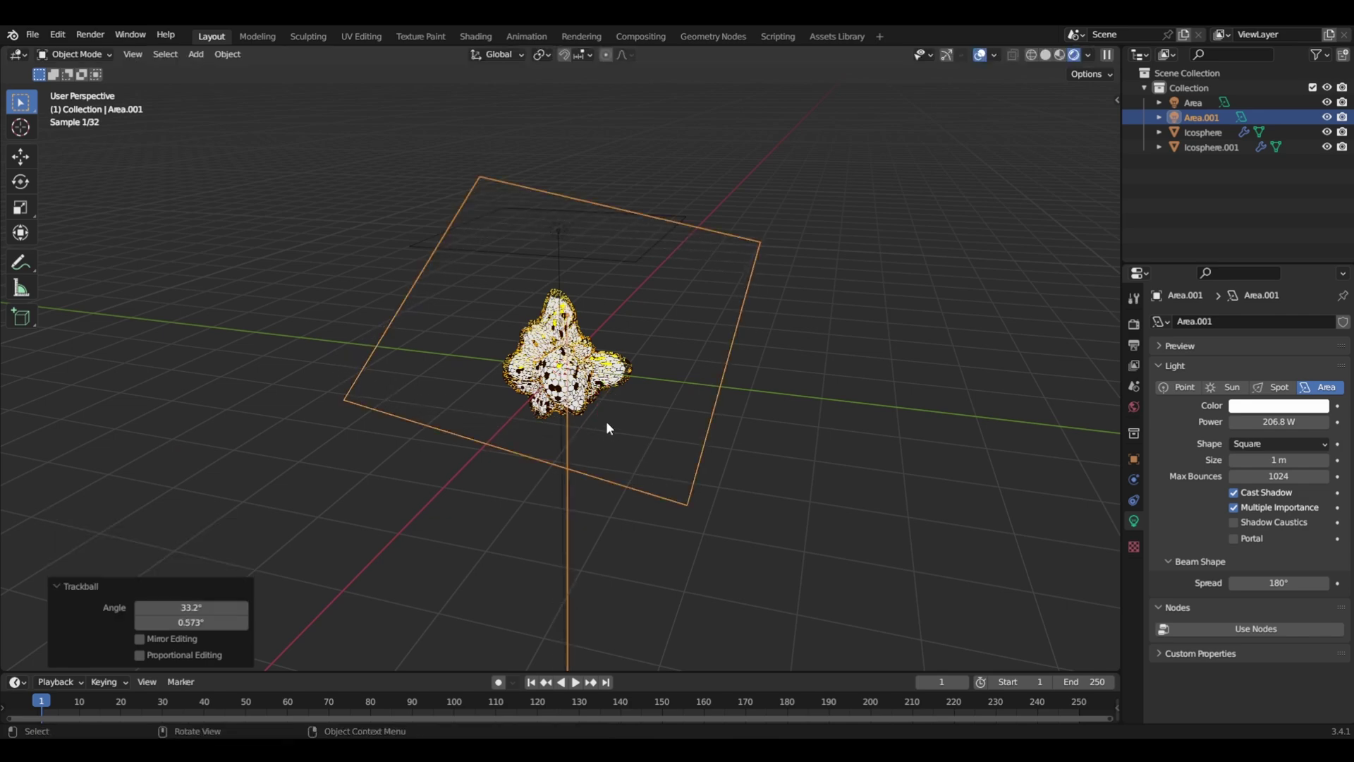
pyautogui.scroll(5, 613, 432)
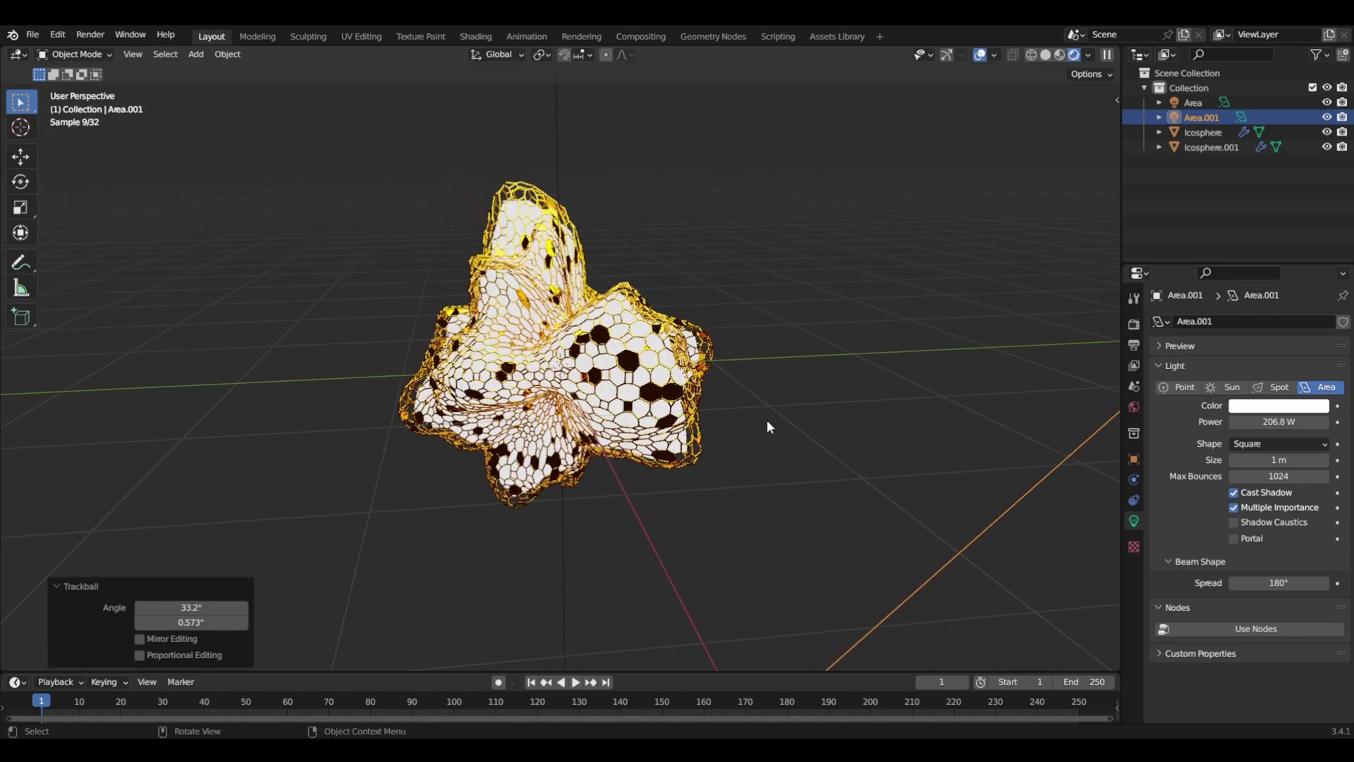
pyautogui.click(730, 401)
pyautogui.moveTo(730, 400); pyautogui.dragTo(645, 336, button='middle')
# - Insert a Mix Shader between the inner Icosphere's Emission and Material Output
pyautogui.click(640, 348)
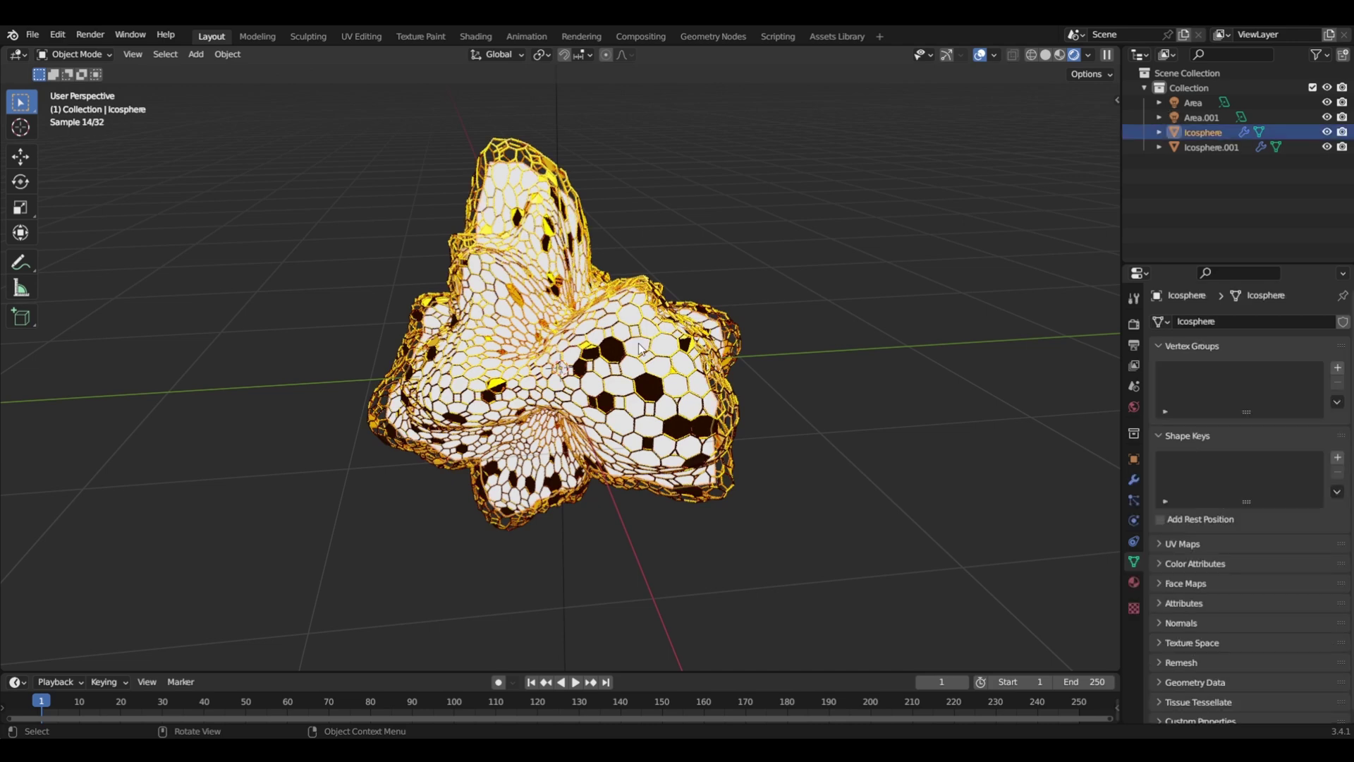
pyautogui.click(474, 36)
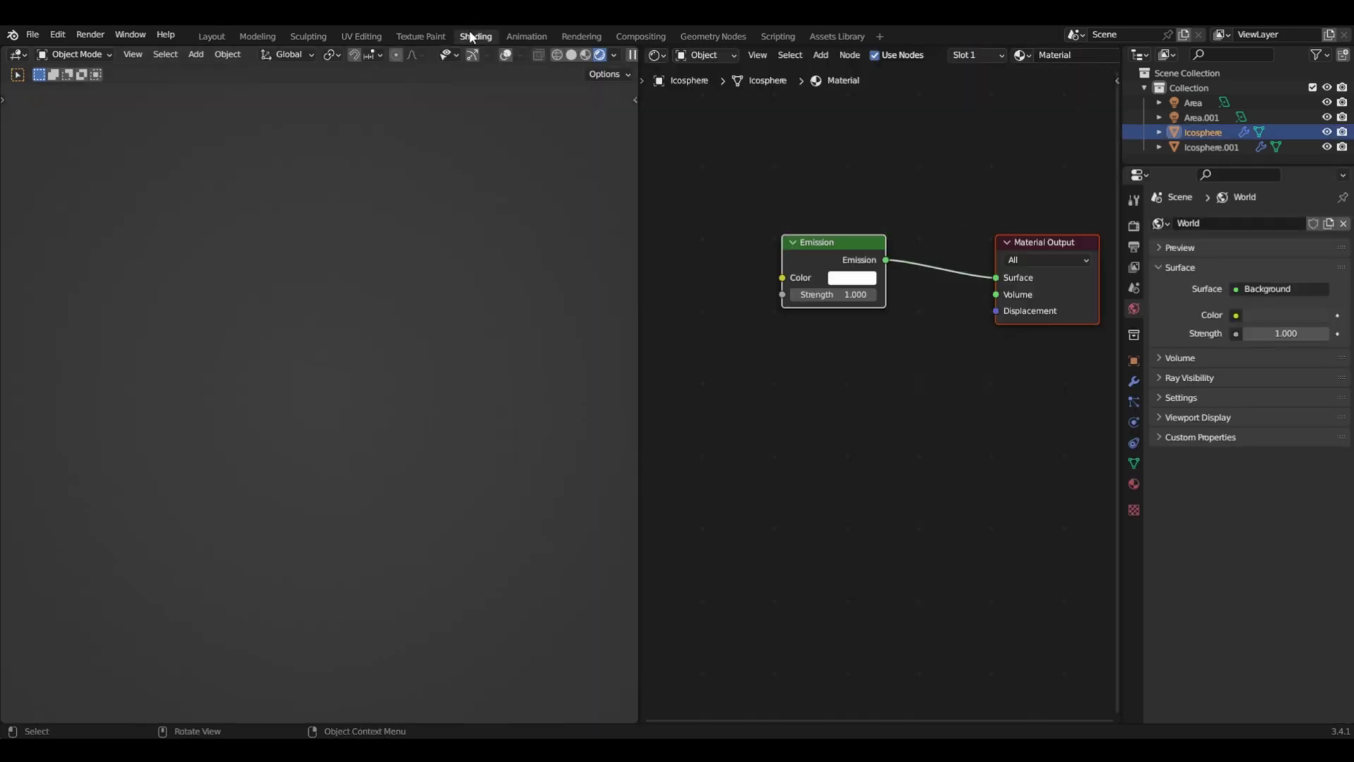
pyautogui.moveTo(823, 319); pyautogui.dragTo(781, 442, button='middle')
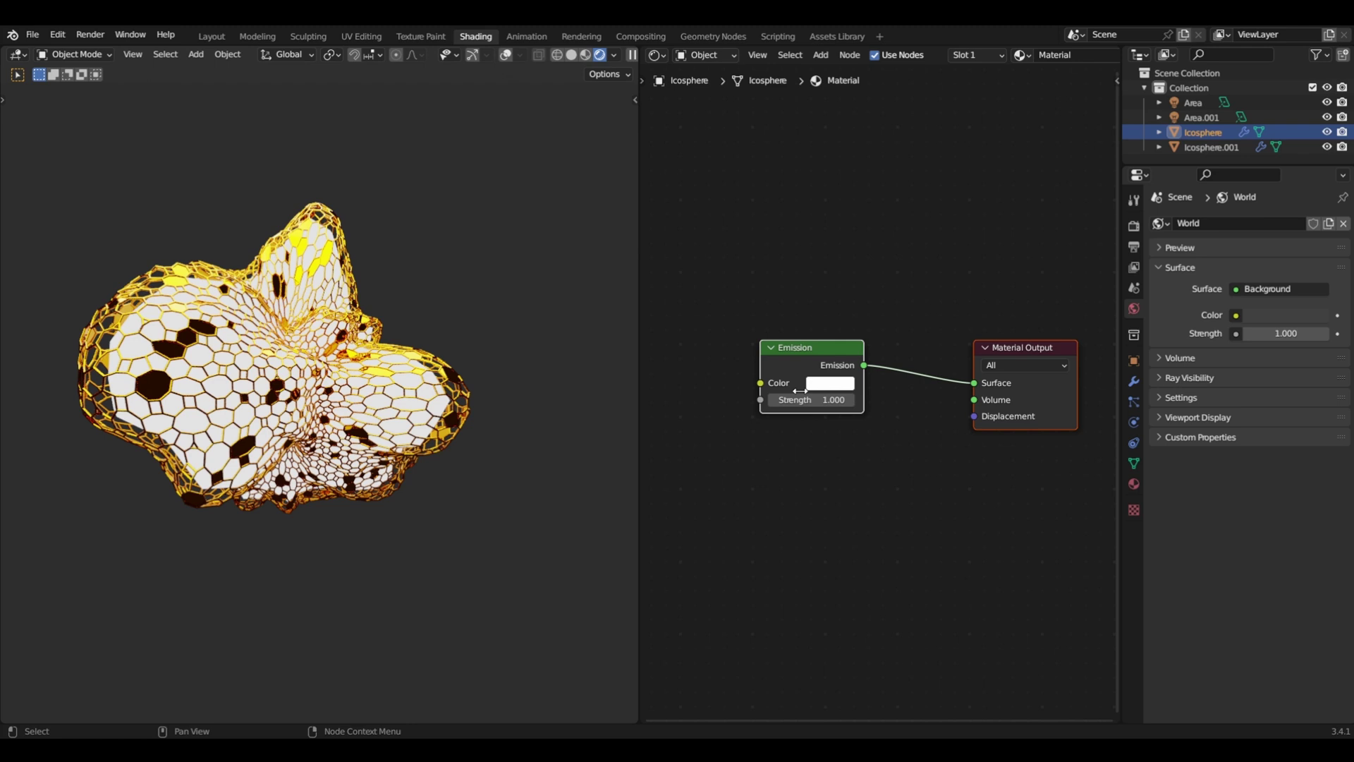
pyautogui.moveTo(804, 367); pyautogui.dragTo(784, 397)
pyautogui.hotkey('shift', 'a')
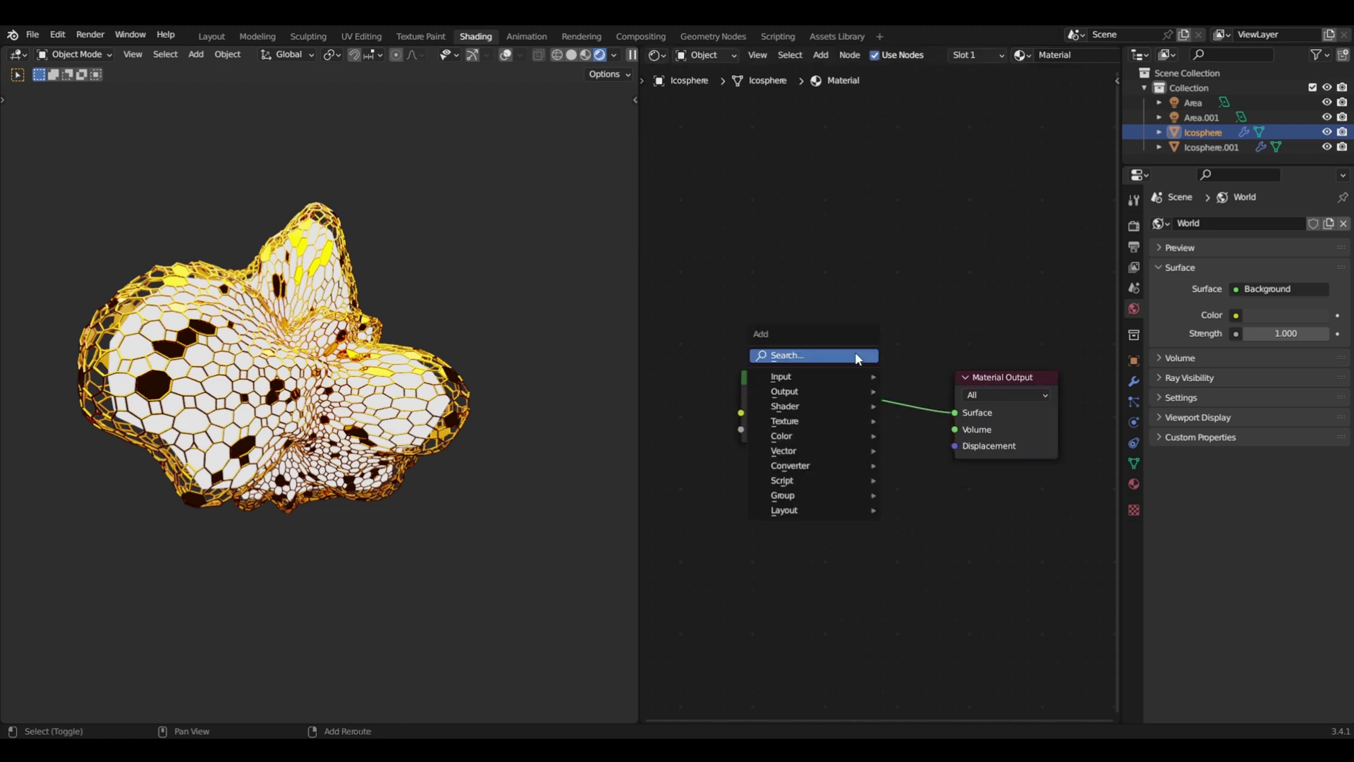
pyautogui.click(854, 355)
pyautogui.write('mix')
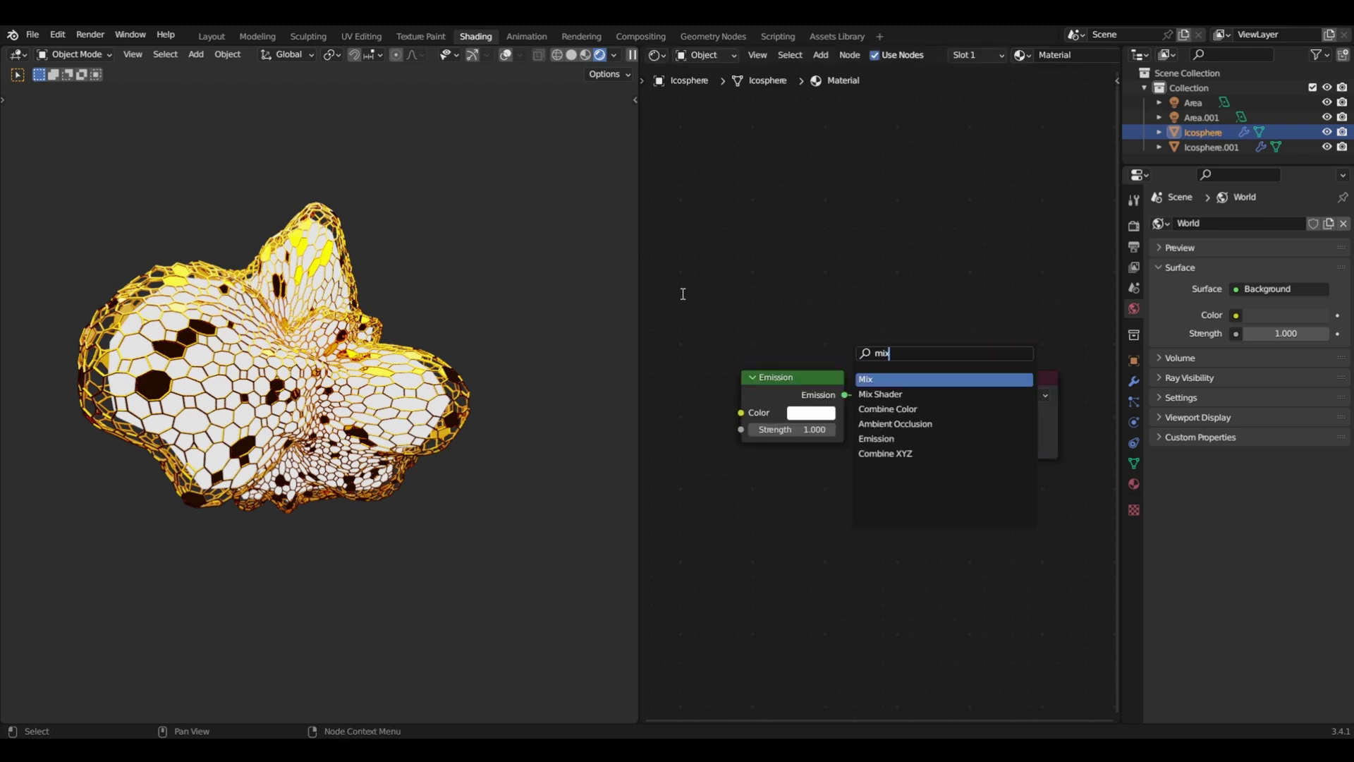
pyautogui.click(880, 394)
pyautogui.click(945, 417)
# - Duplicate the Emission into the Mix Shader's second input and make its colour nearly black
pyautogui.click(794, 375)
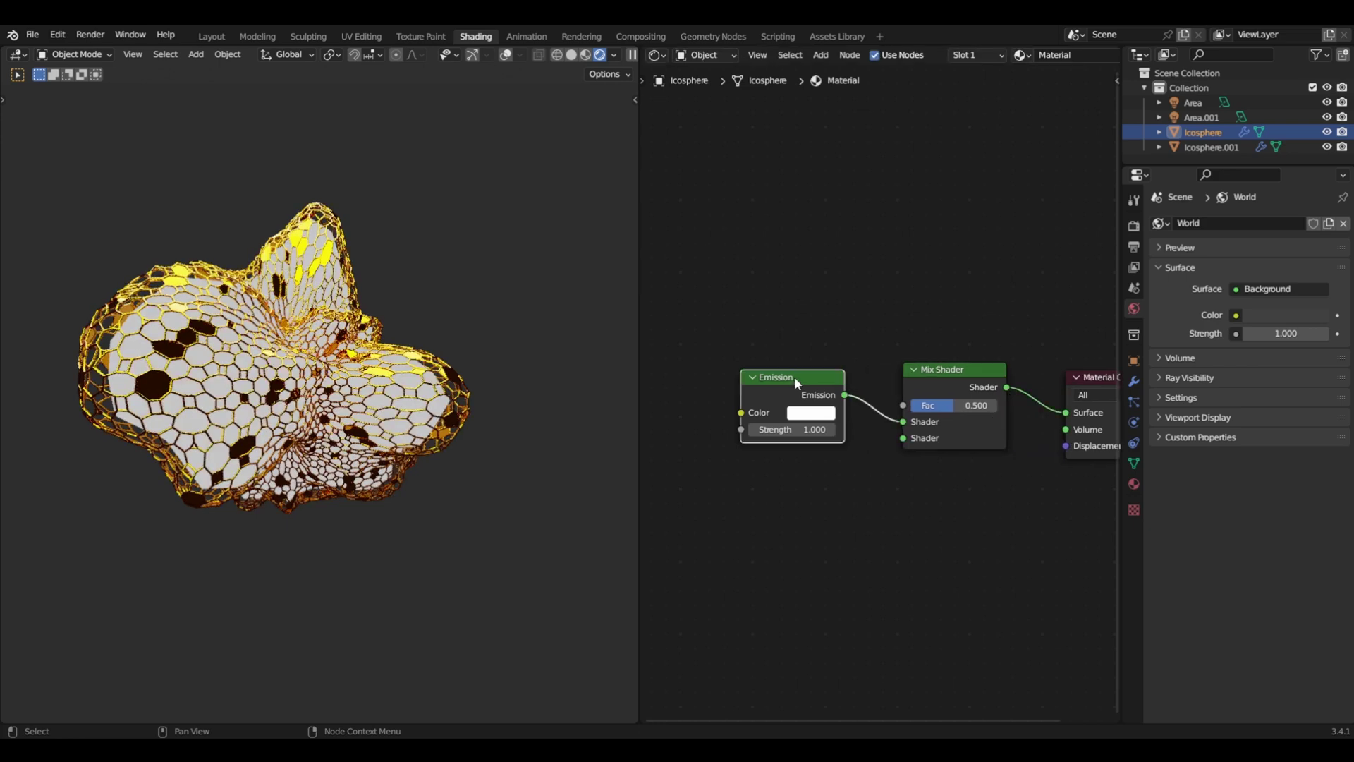
pyautogui.hotkey('shift', 'd')
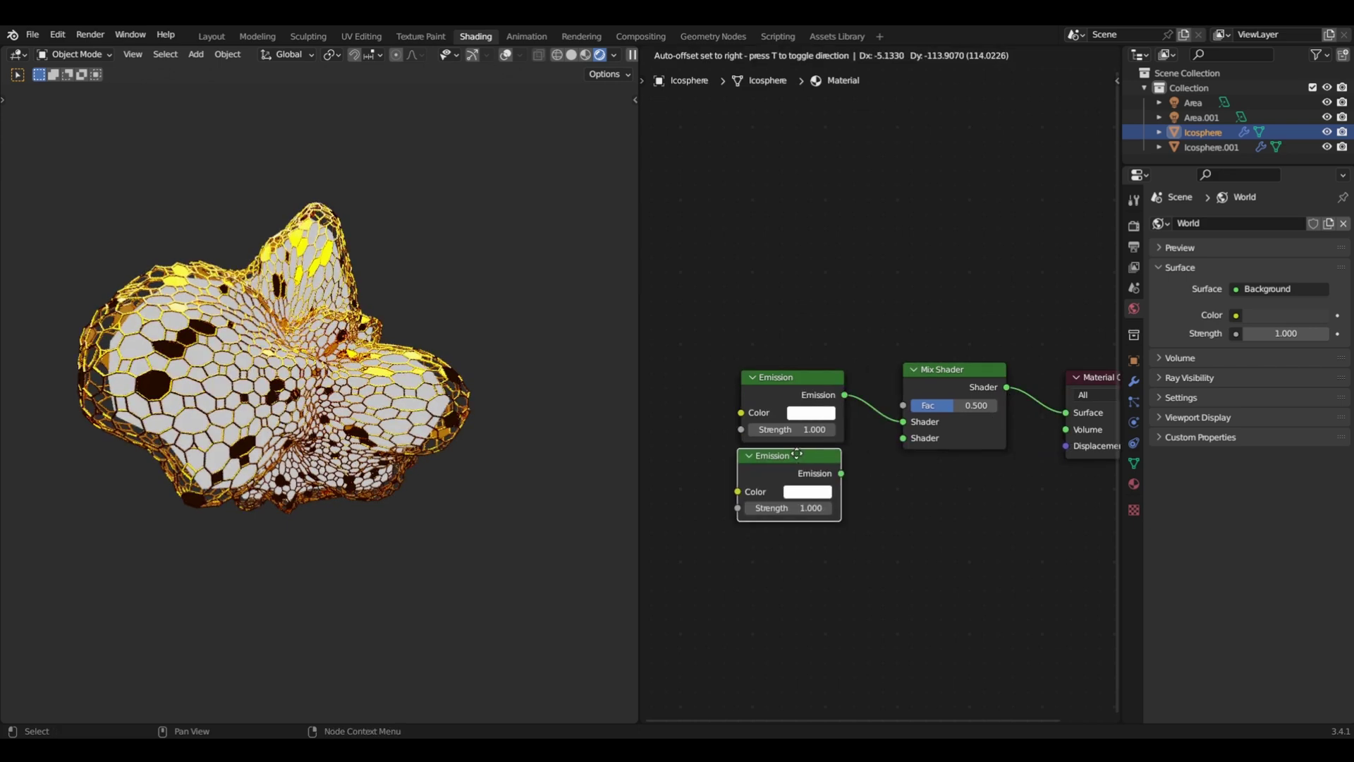
pyautogui.click(845, 469)
pyautogui.moveTo(842, 471); pyautogui.dragTo(904, 438)
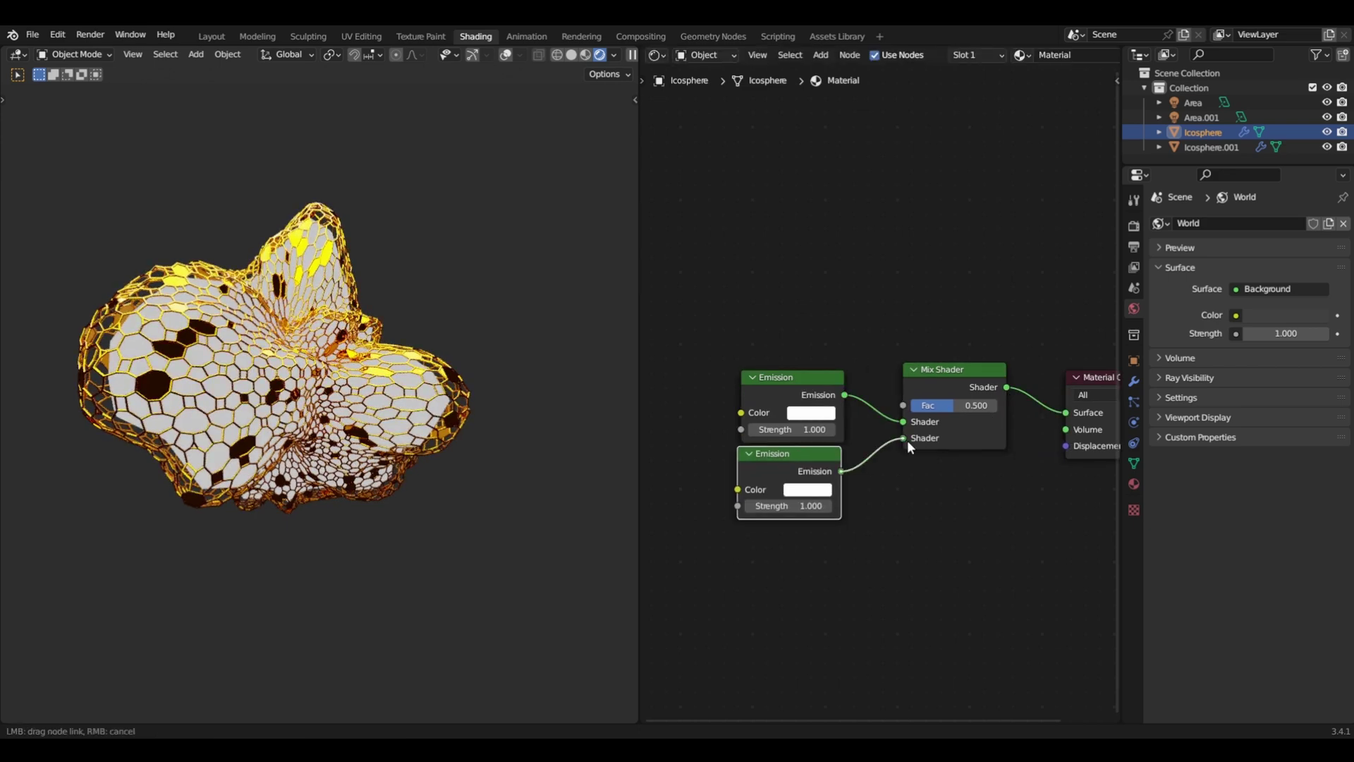
pyautogui.click(808, 488)
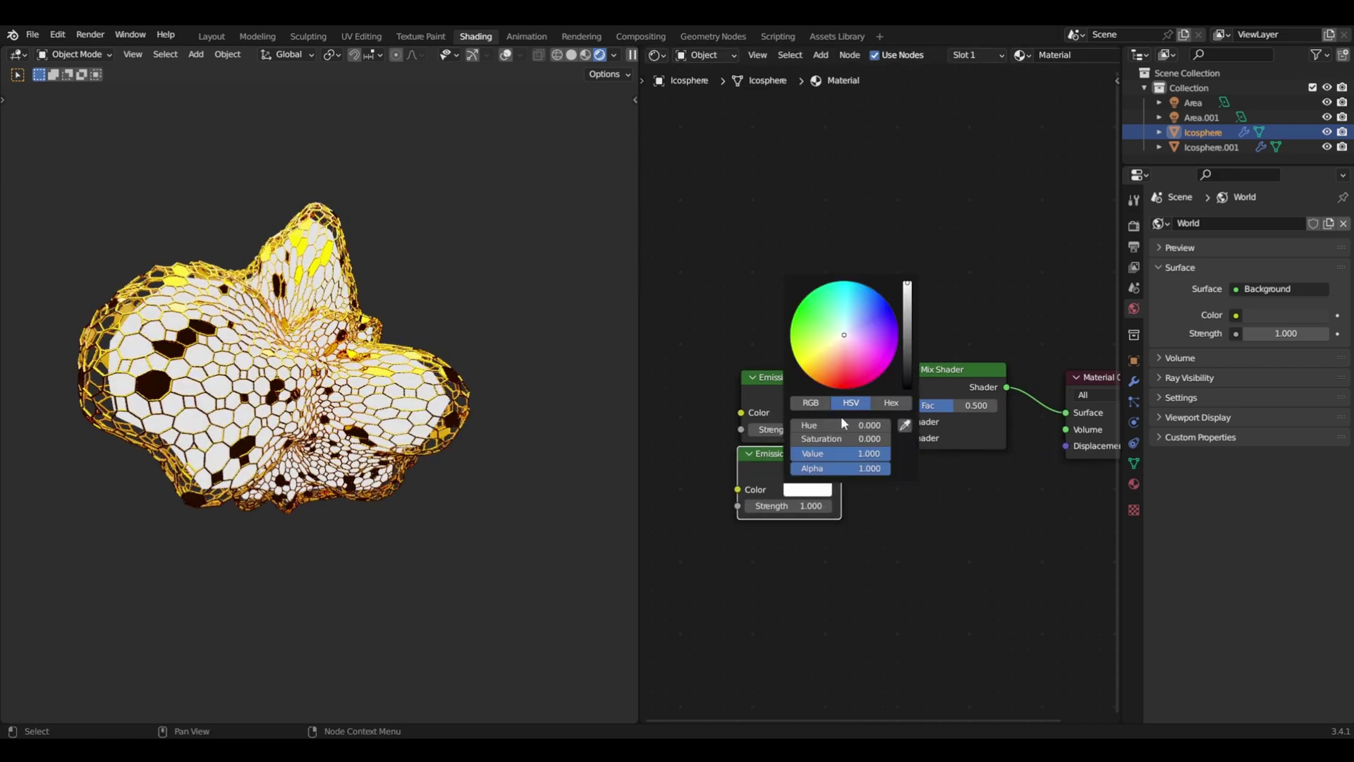
pyautogui.click(907, 353)
pyautogui.click(907, 368)
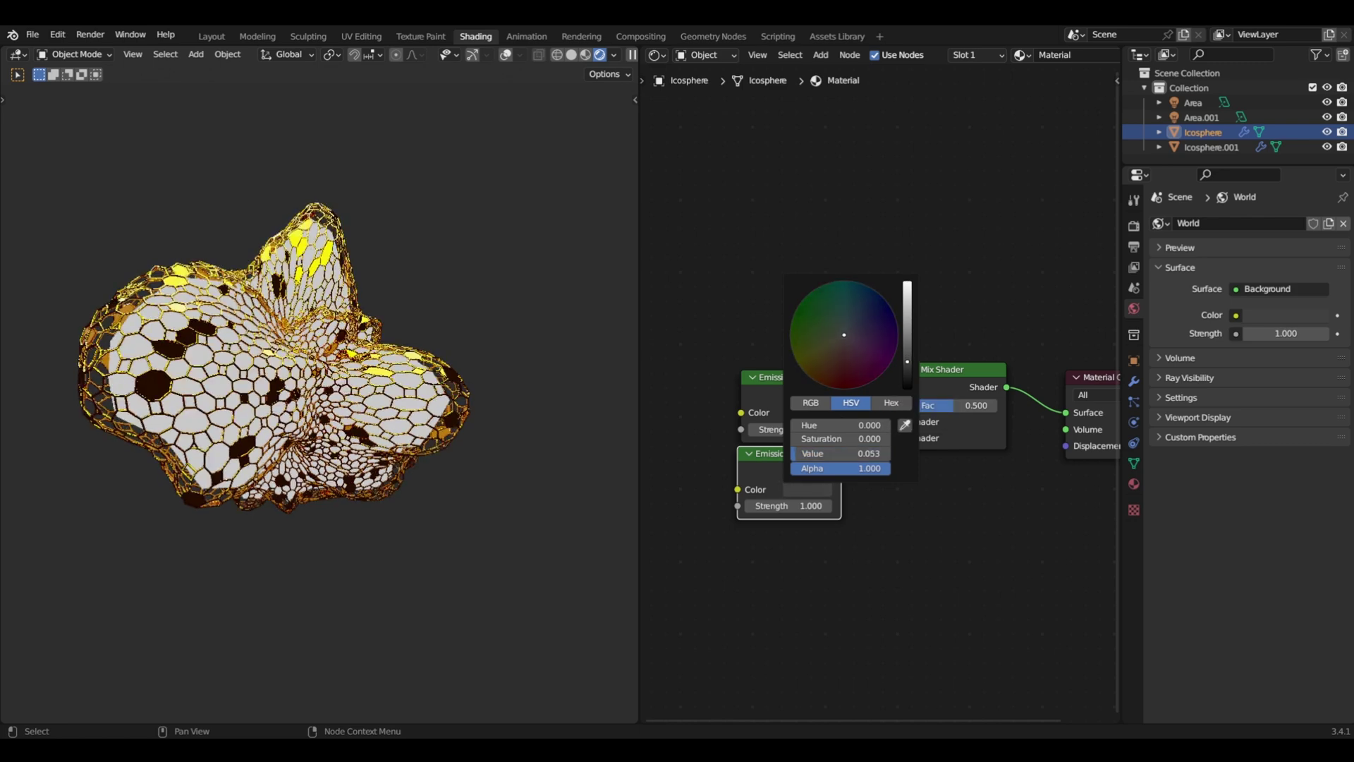
pyautogui.click(907, 371)
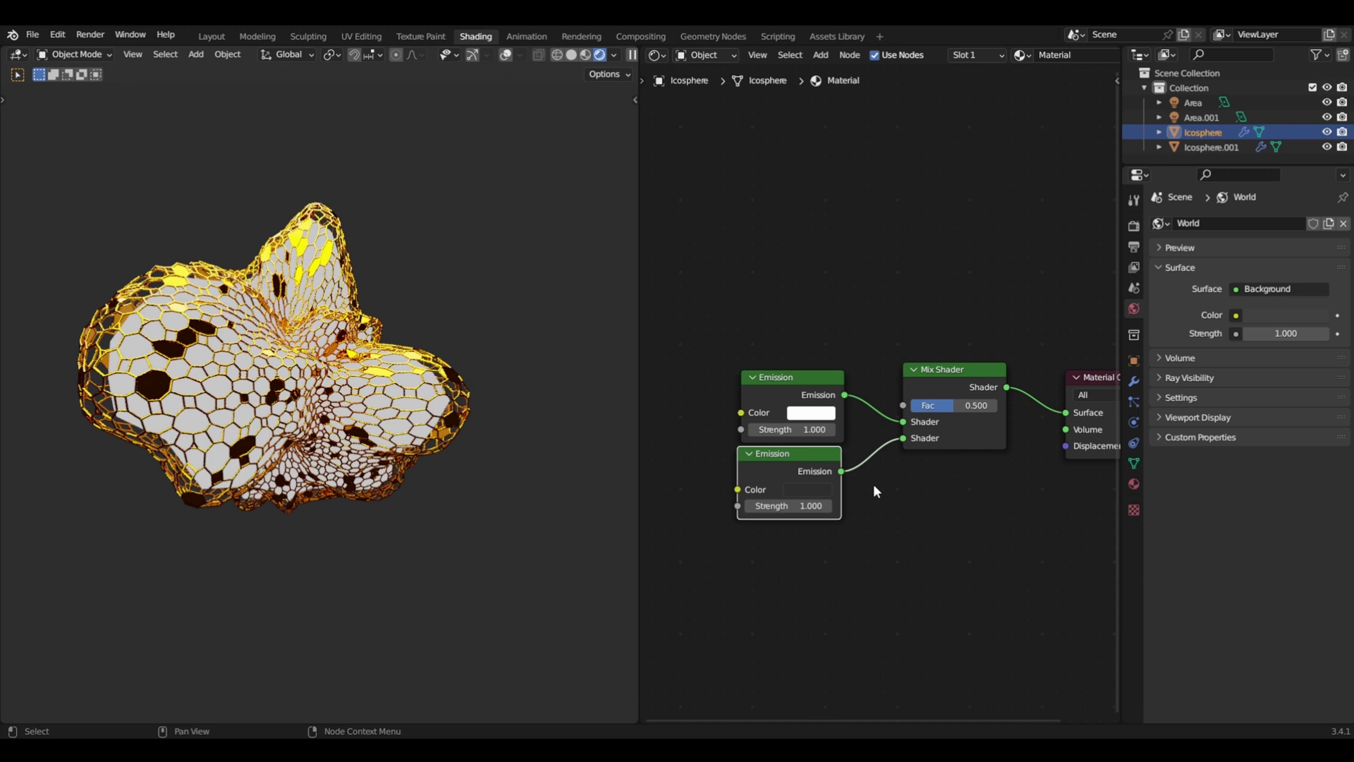
pyautogui.moveTo(785, 329); pyautogui.dragTo(743, 362, button='middle')
pyautogui.moveTo(942, 423); pyautogui.dragTo(947, 361)
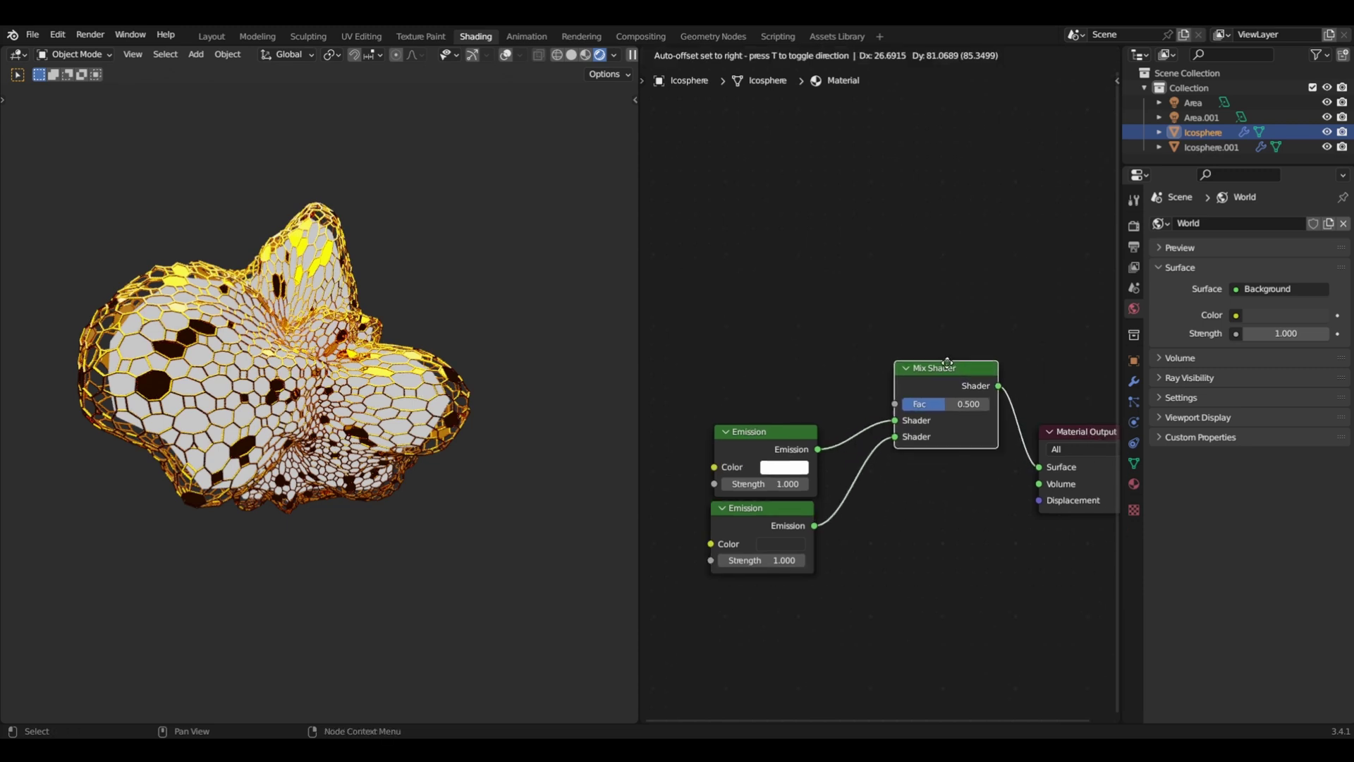
pyautogui.moveTo(808, 299); pyautogui.dragTo(837, 348, button='middle')
# - Add a Fresnel node driving the Mix Shader's Fac
pyautogui.hotkey('shift', 'a')
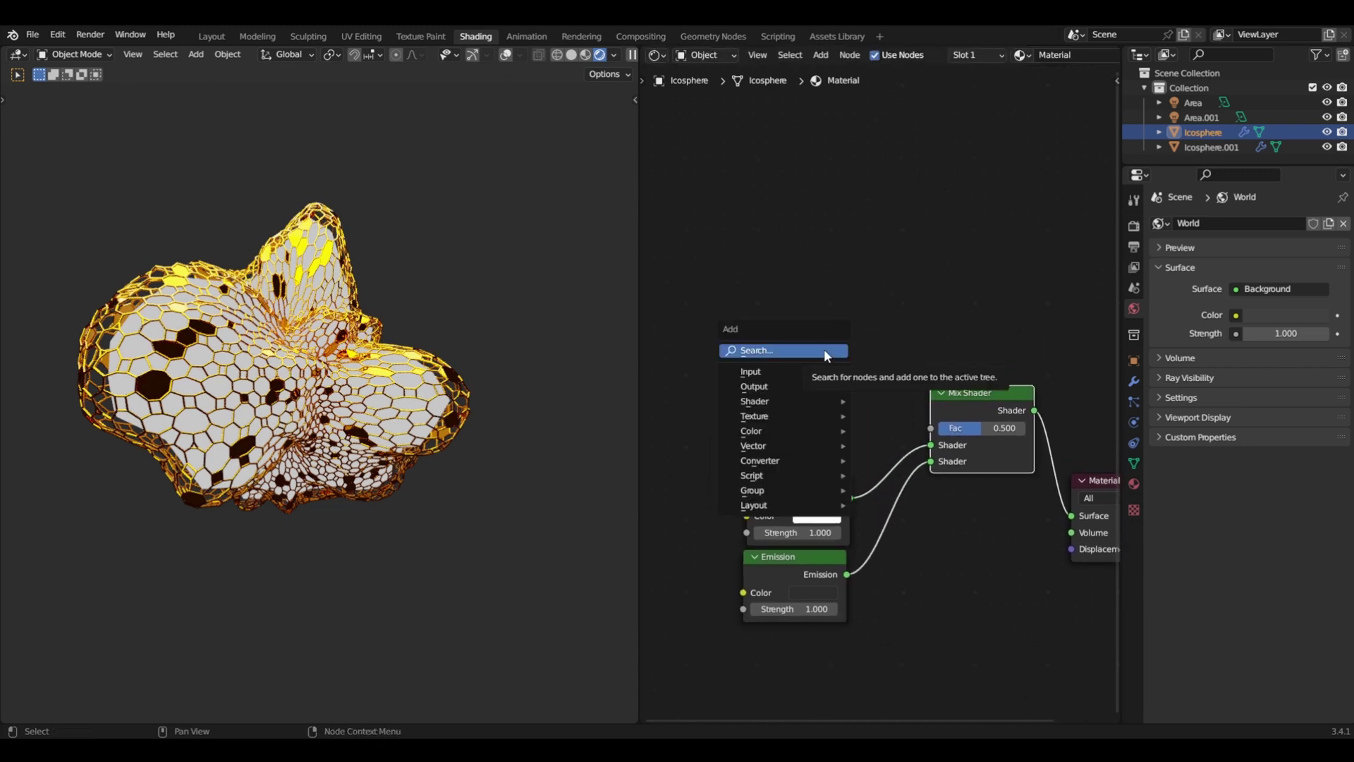
pyautogui.click(825, 350)
pyautogui.write('fresnel')
pyautogui.press('Return')
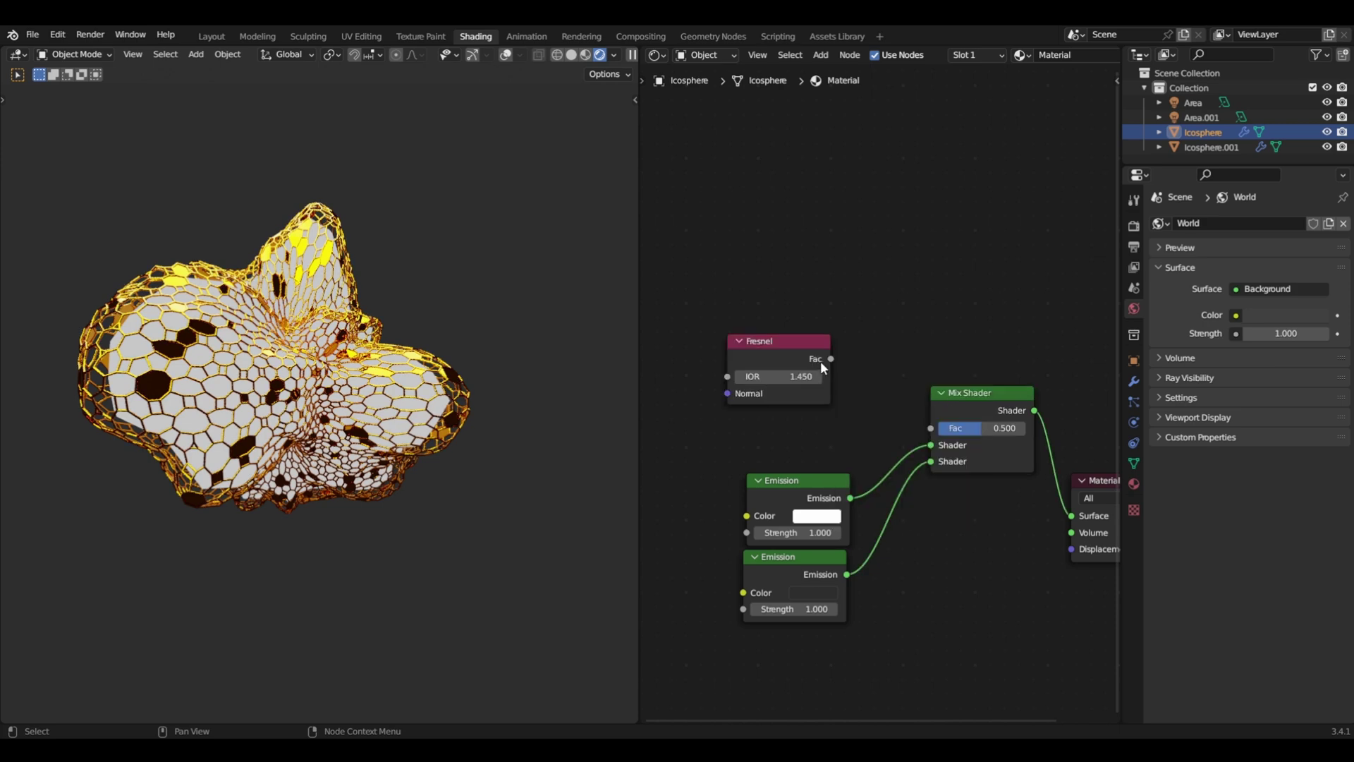
pyautogui.moveTo(831, 359); pyautogui.dragTo(931, 428)
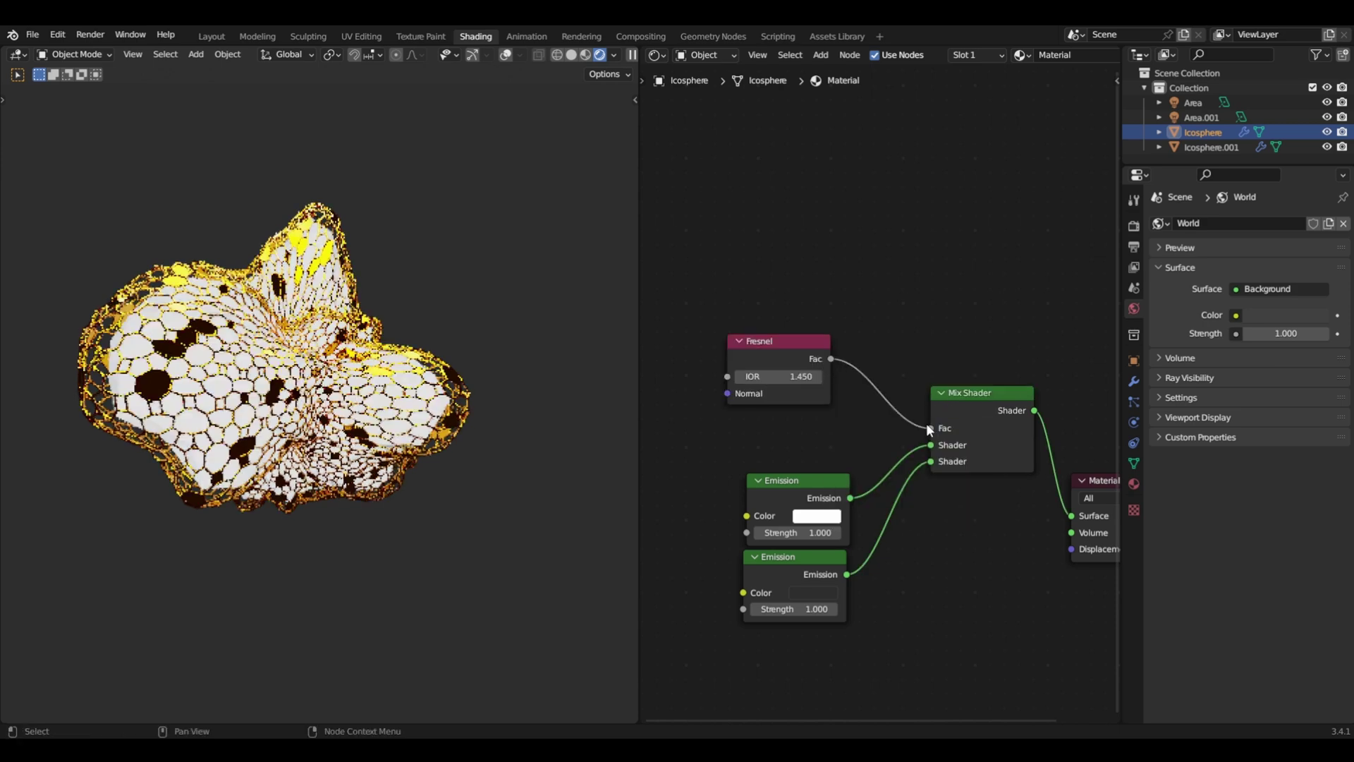
pyautogui.moveTo(810, 358); pyautogui.dragTo(750, 315)
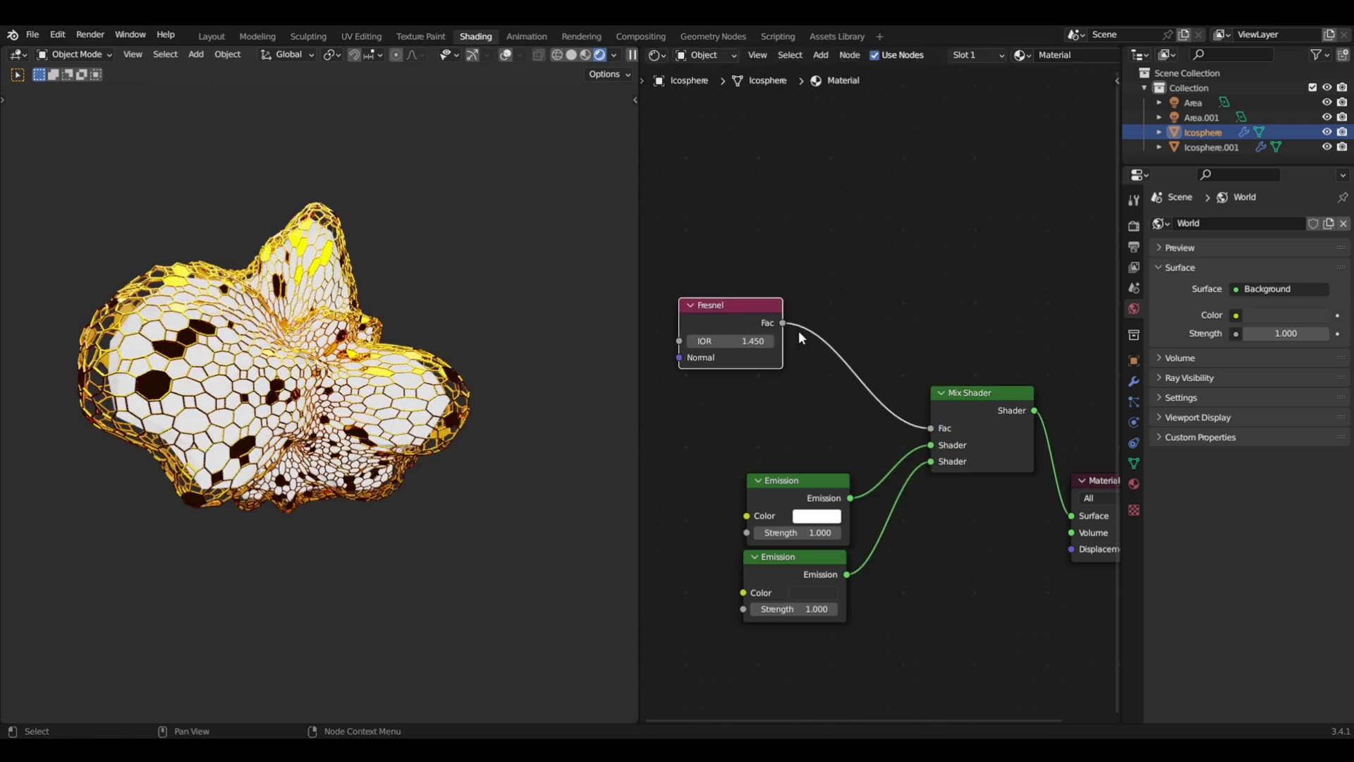
# - Drop a ColorRamp onto the Fresnel–Mix Shader link
pyautogui.hotkey('shift', 'a')
pyautogui.click(849, 330)
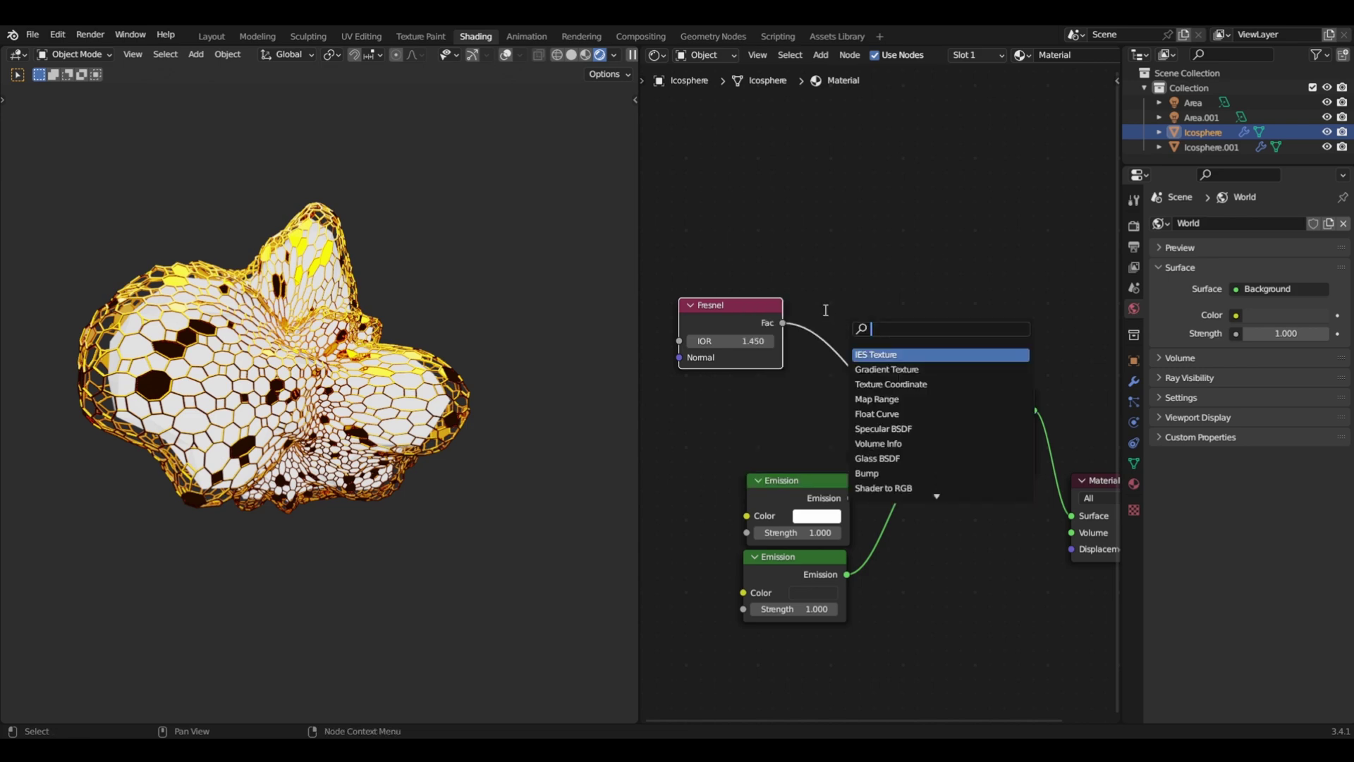
pyautogui.write('colo')
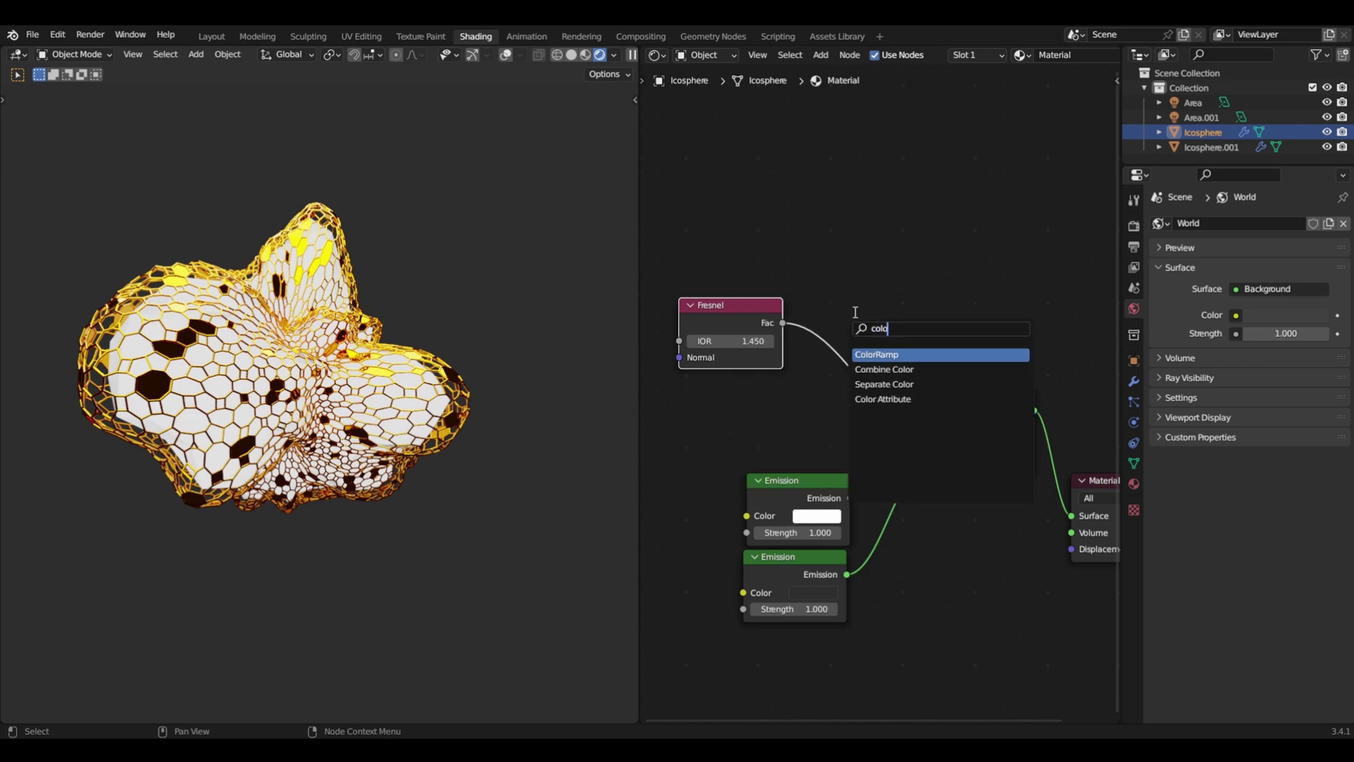
pyautogui.click(908, 353)
pyautogui.click(864, 325)
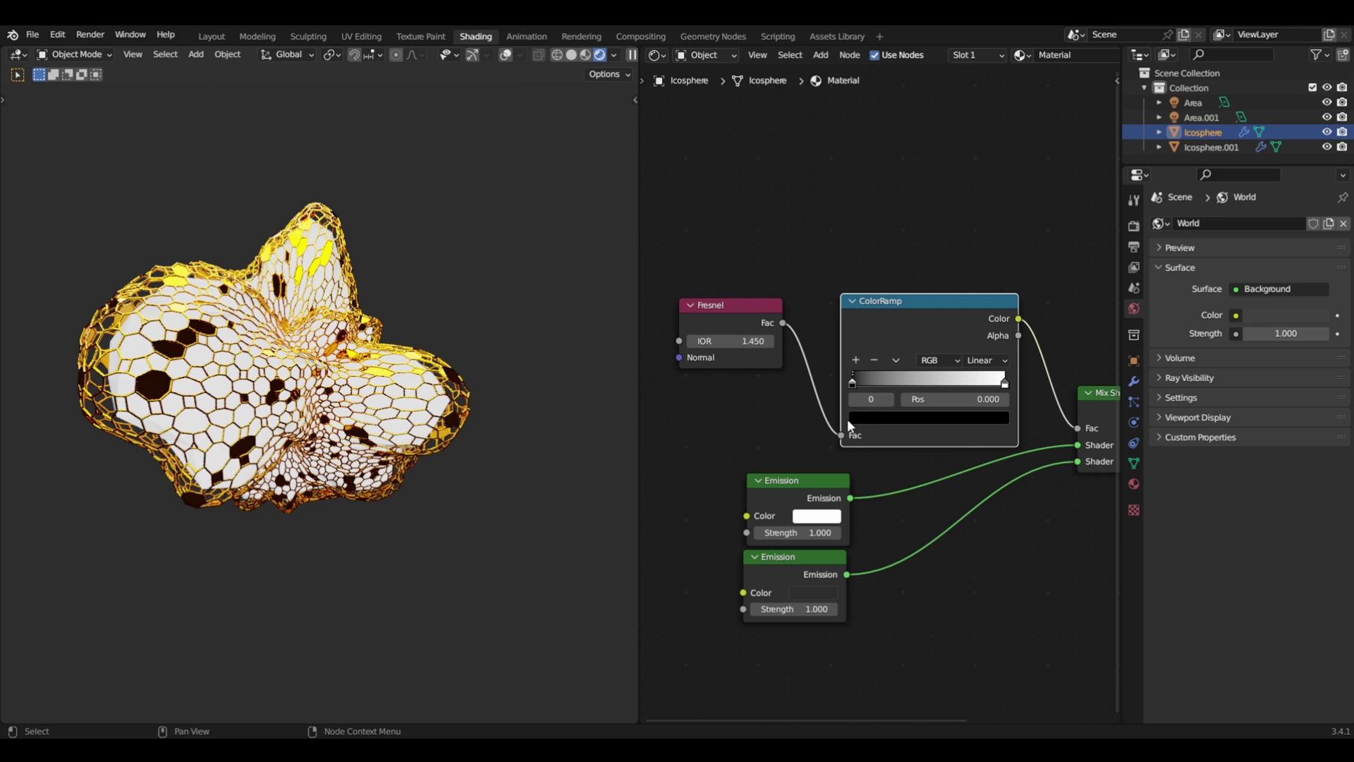
# - Tighten the ColorRamp by moving the white stop to position 0.128
pyautogui.moveTo(747, 426); pyautogui.dragTo(697, 430, button='middle')
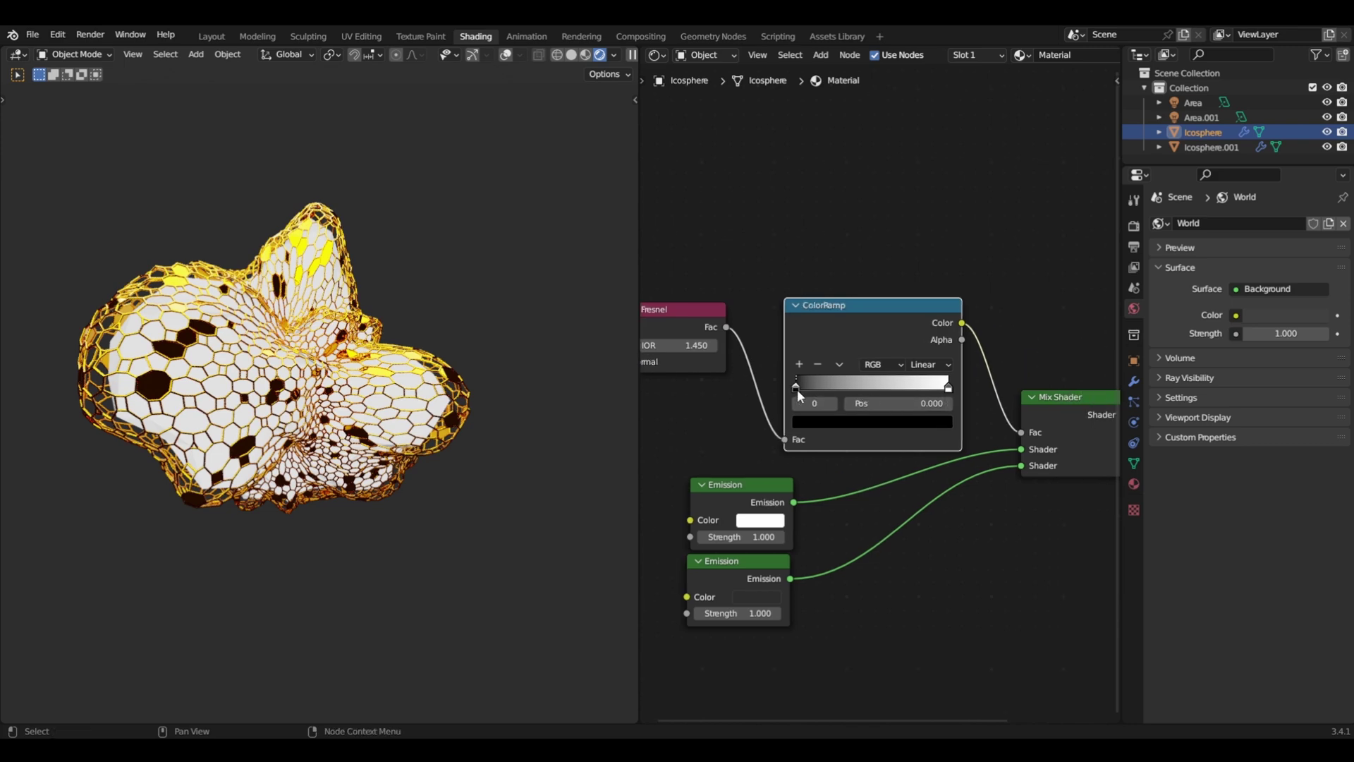
pyautogui.moveTo(797, 388); pyautogui.dragTo(733, 401)
pyautogui.moveTo(947, 387); pyautogui.dragTo(823, 389)
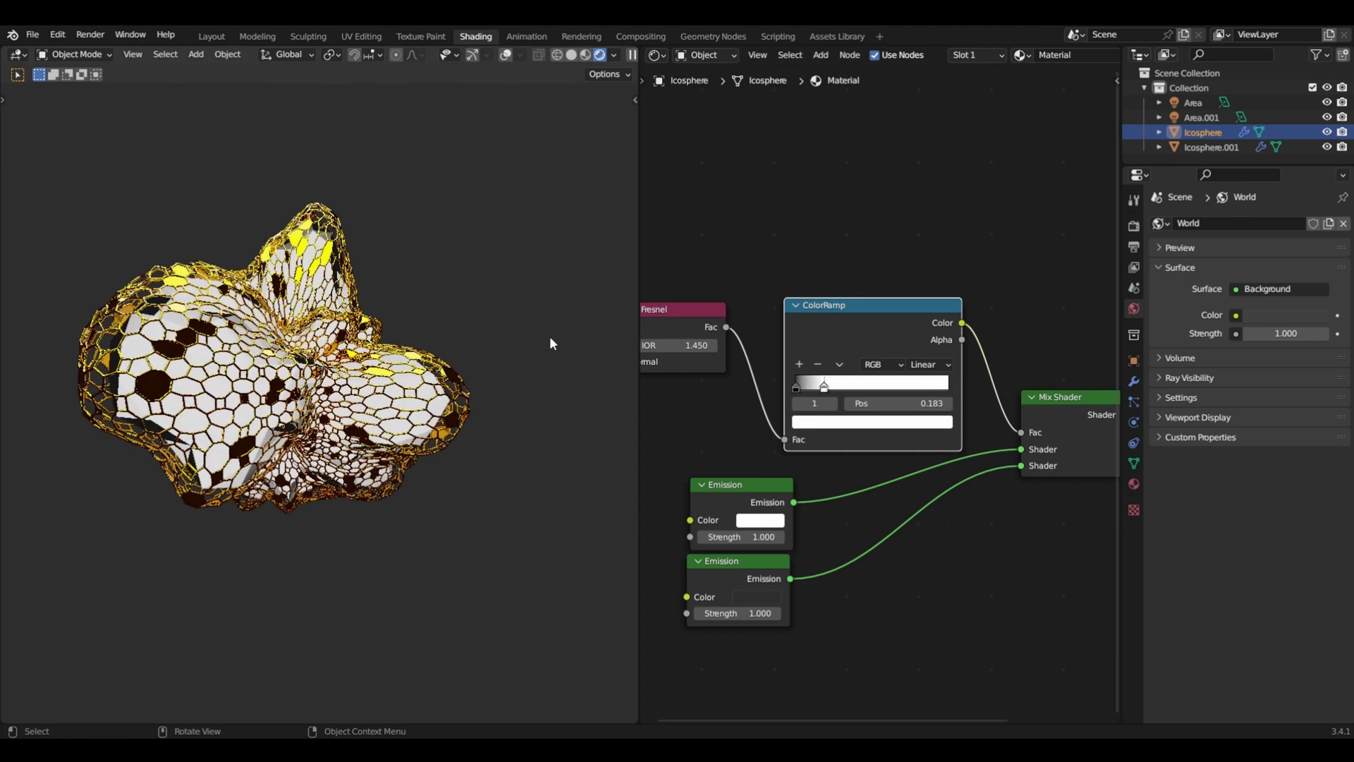
pyautogui.moveTo(150, 351); pyautogui.dragTo(180, 345, button='middle')
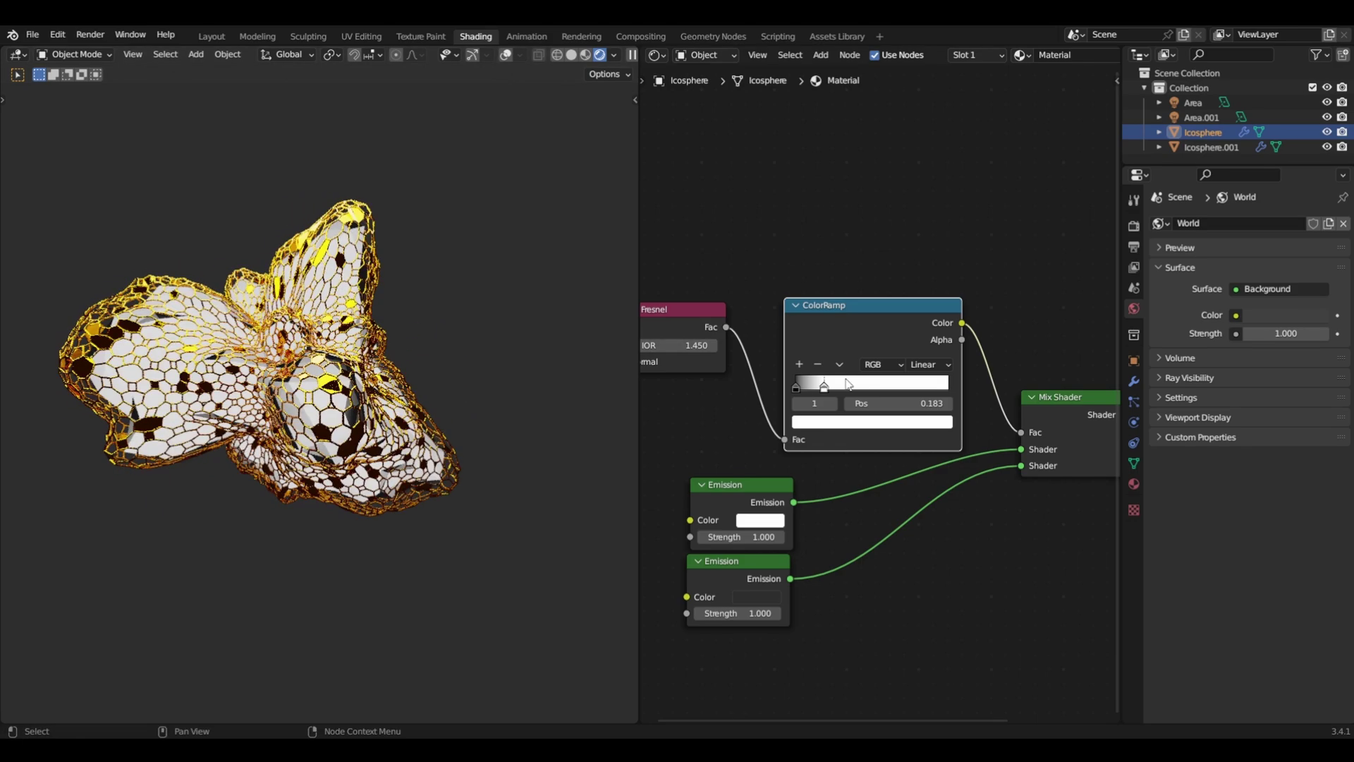
pyautogui.moveTo(825, 391); pyautogui.dragTo(816, 394)
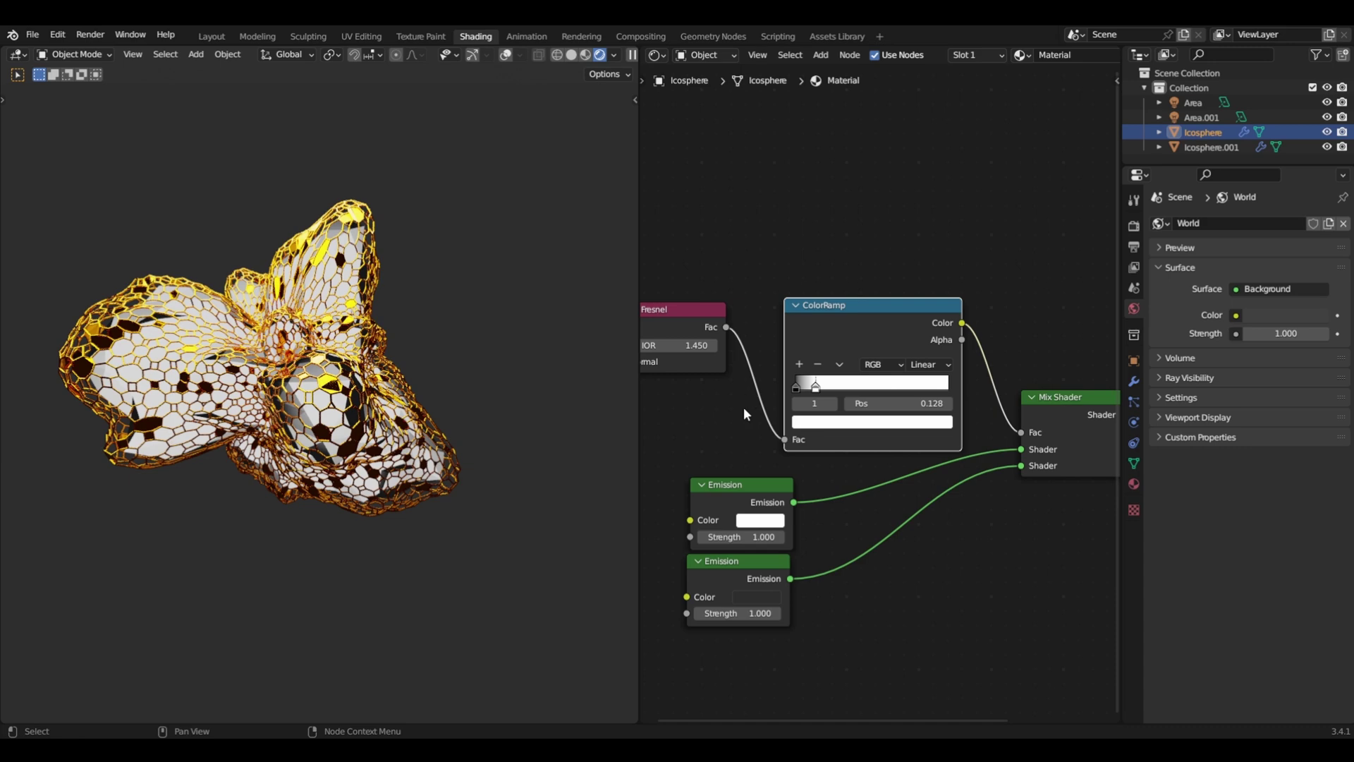
pyautogui.moveTo(742, 416); pyautogui.dragTo(757, 350, button='middle')
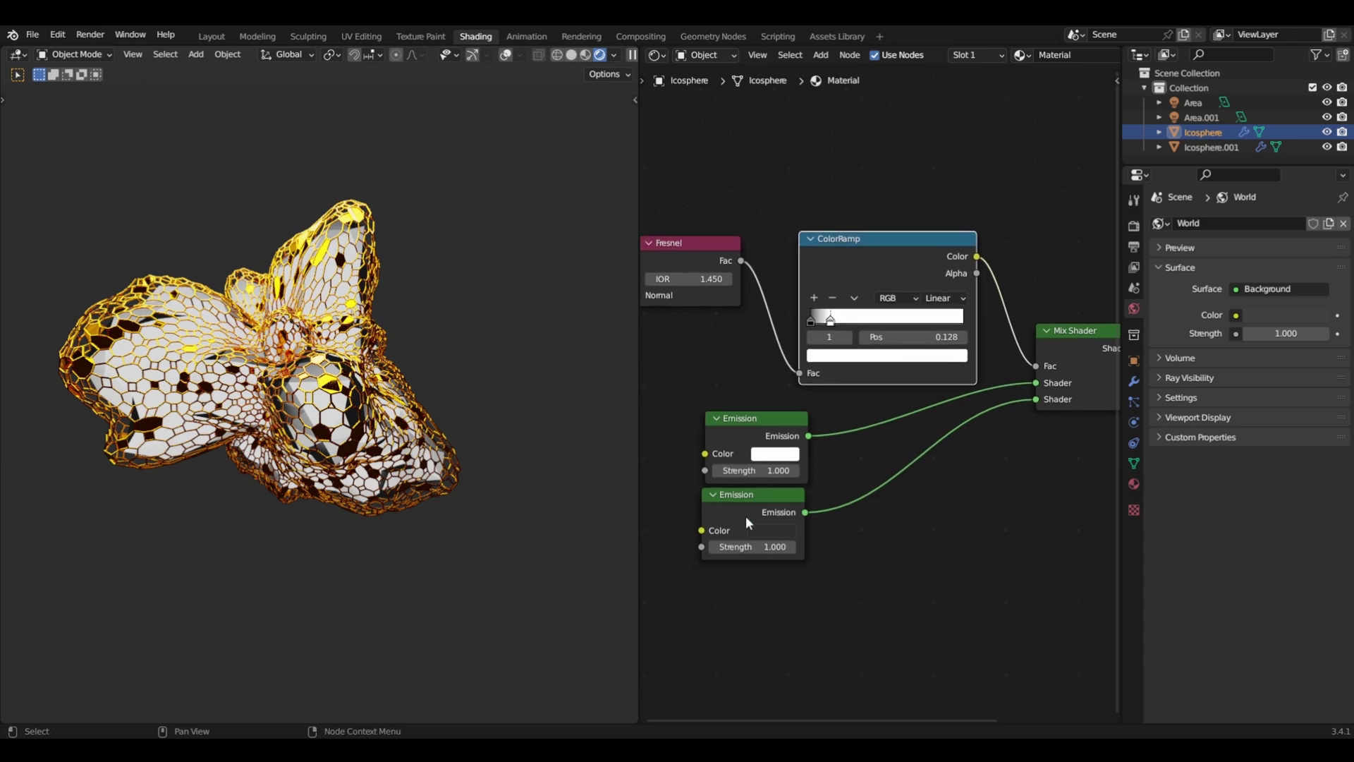
pyautogui.click(724, 503)
pyautogui.scroll(-1, 717, 466)
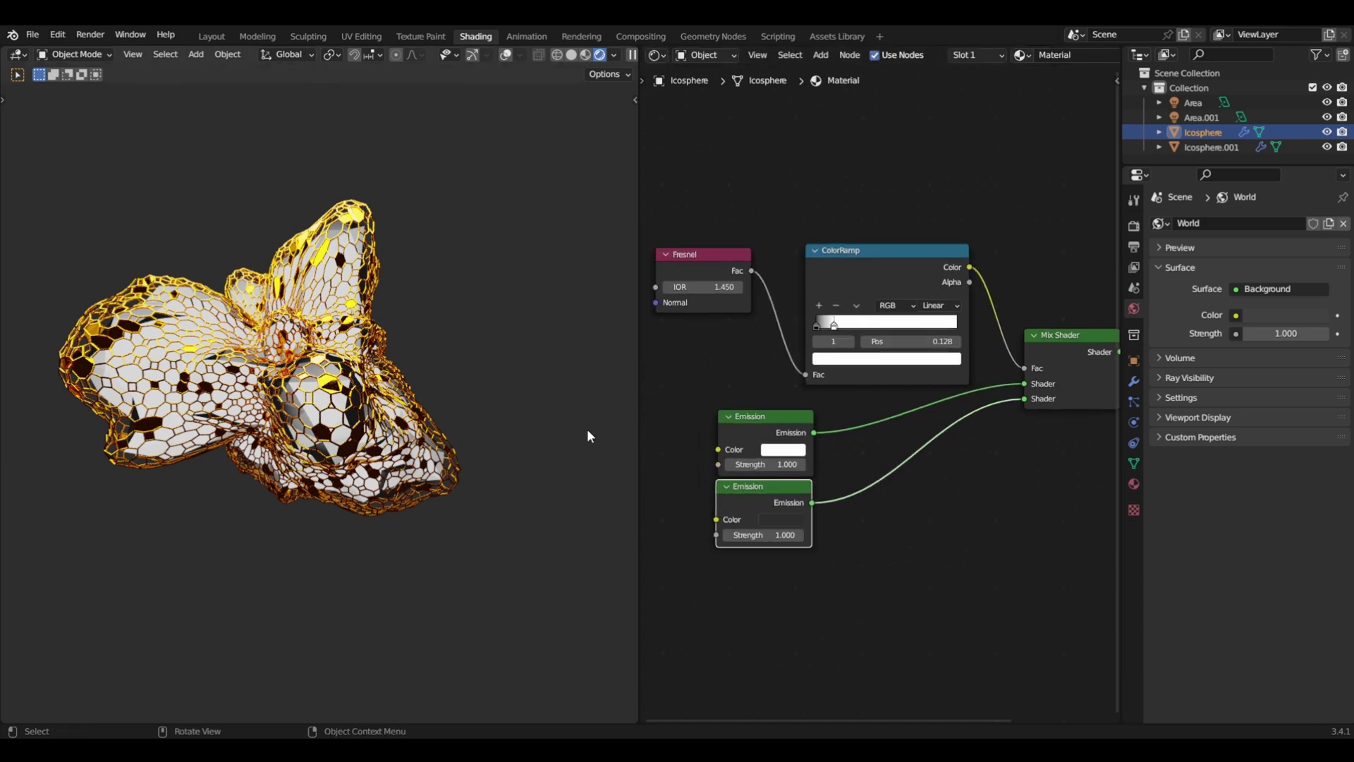
pyautogui.moveTo(587, 429); pyautogui.dragTo(436, 188, button='middle')
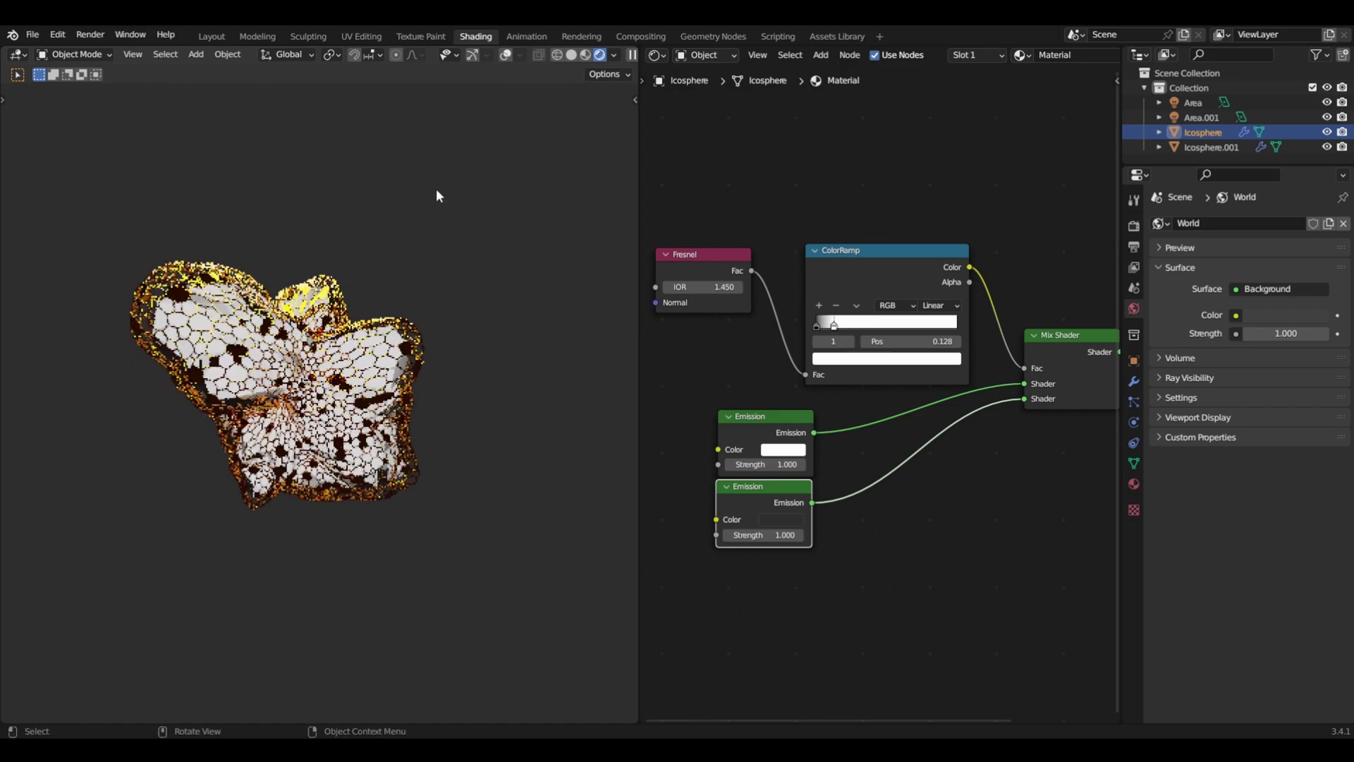
# - In the Layout workspace, add a camera to the scene
pyautogui.click(212, 36)
pyautogui.moveTo(353, 134); pyautogui.dragTo(624, 333, button='middle')
pyautogui.hotkey('shift', 'a')
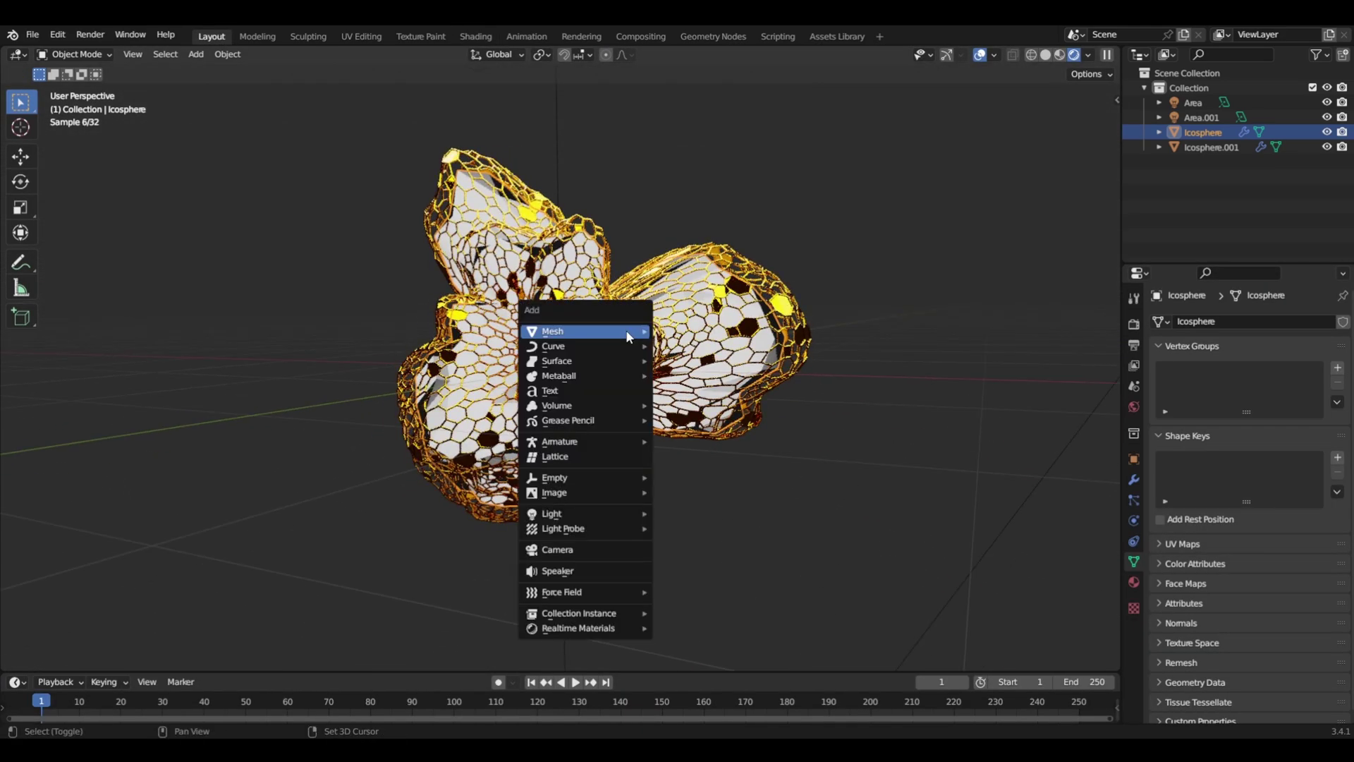
pyautogui.click(578, 550)
# - Align the new camera to the front view of the gold blob
pyautogui.moveTo(572, 508); pyautogui.dragTo(580, 384, button='middle')
pyautogui.press('KP_1')
pyautogui.scroll(3, 587, 392)
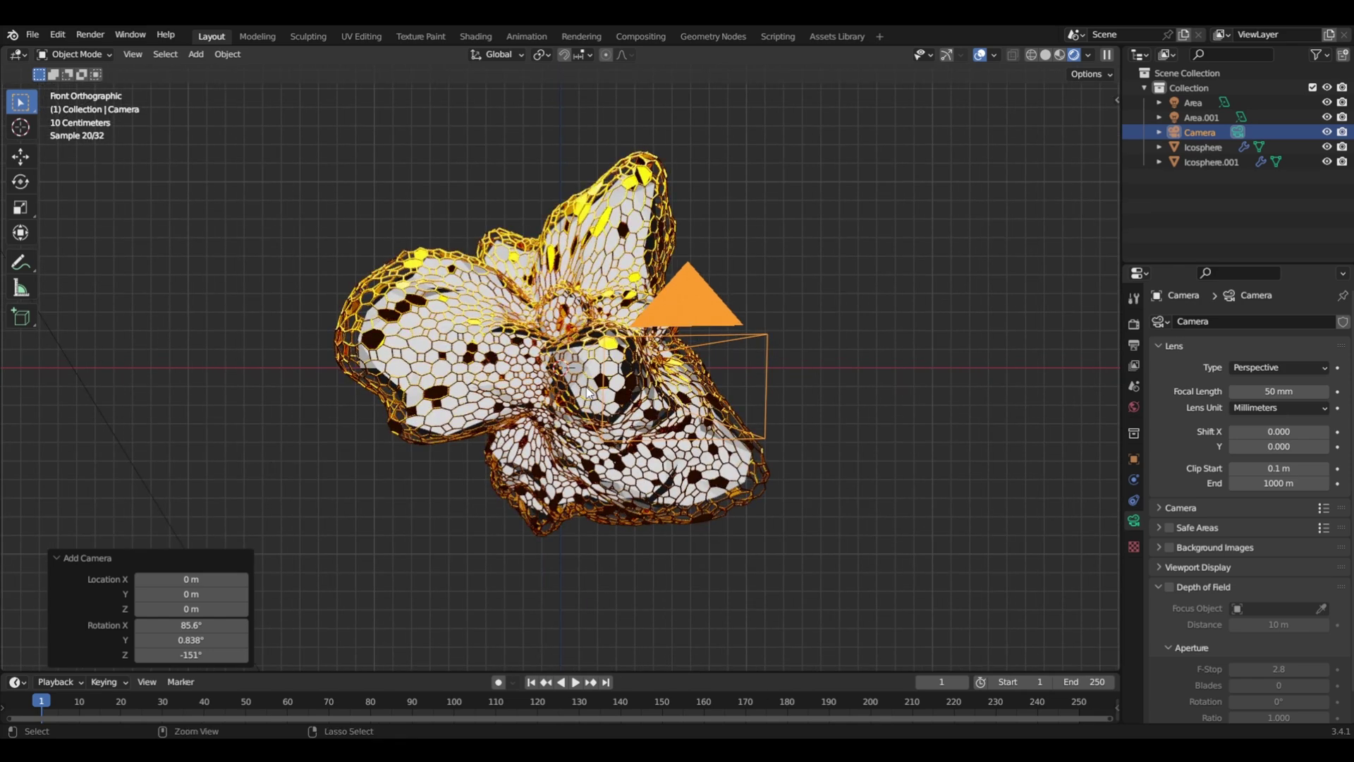
pyautogui.press('ctrl+alt+KP_0')
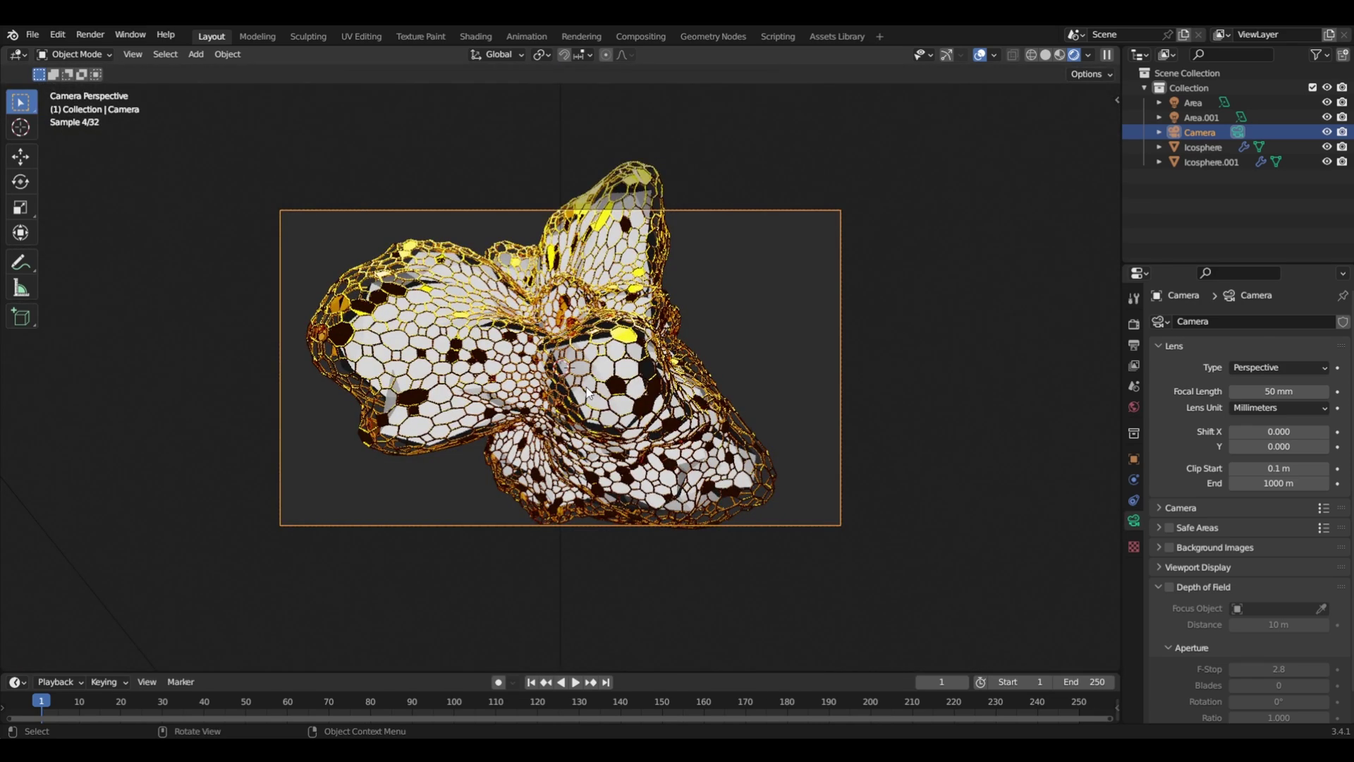
# - Pull the camera back along its depth axis to frame the blob, and hide overlays
pyautogui.press('g')
pyautogui.press('z')
pyautogui.press('z')
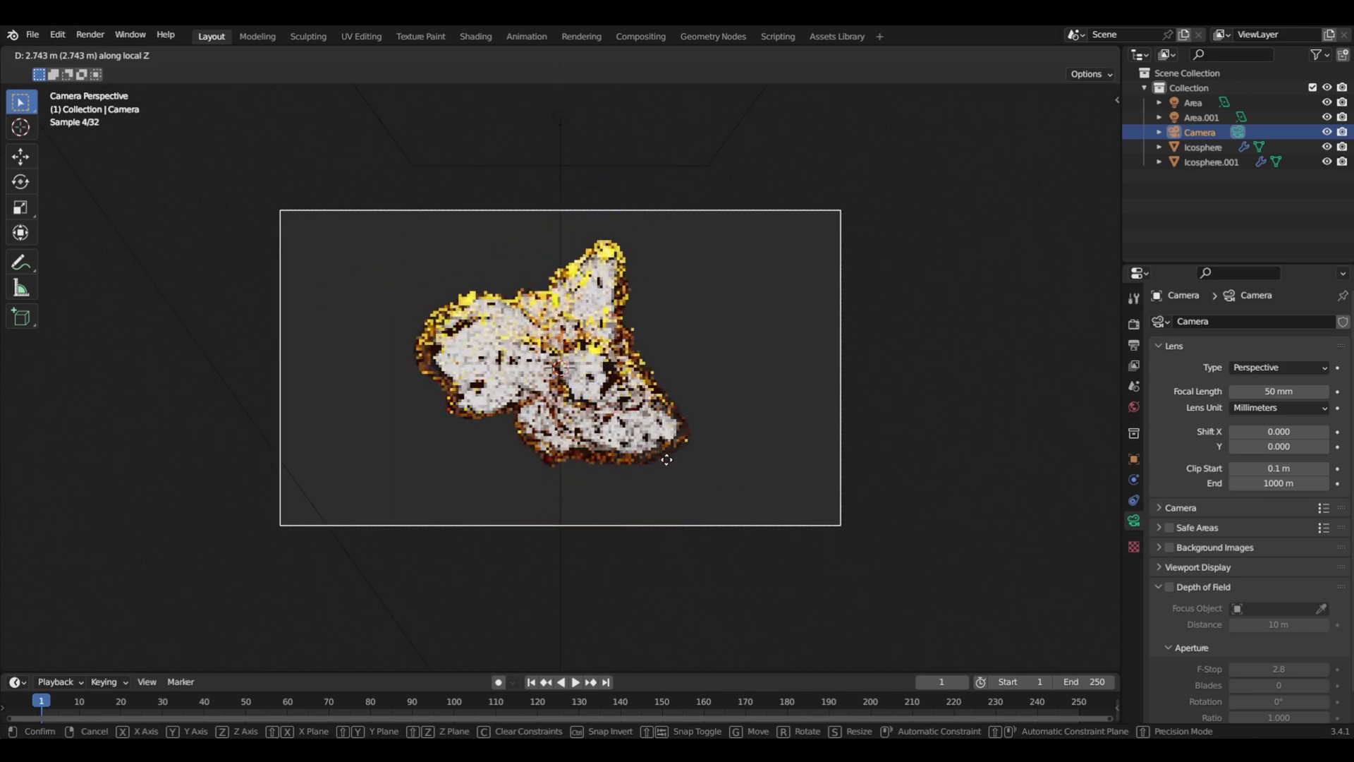
pyautogui.click(666, 460)
pyautogui.click(625, 389)
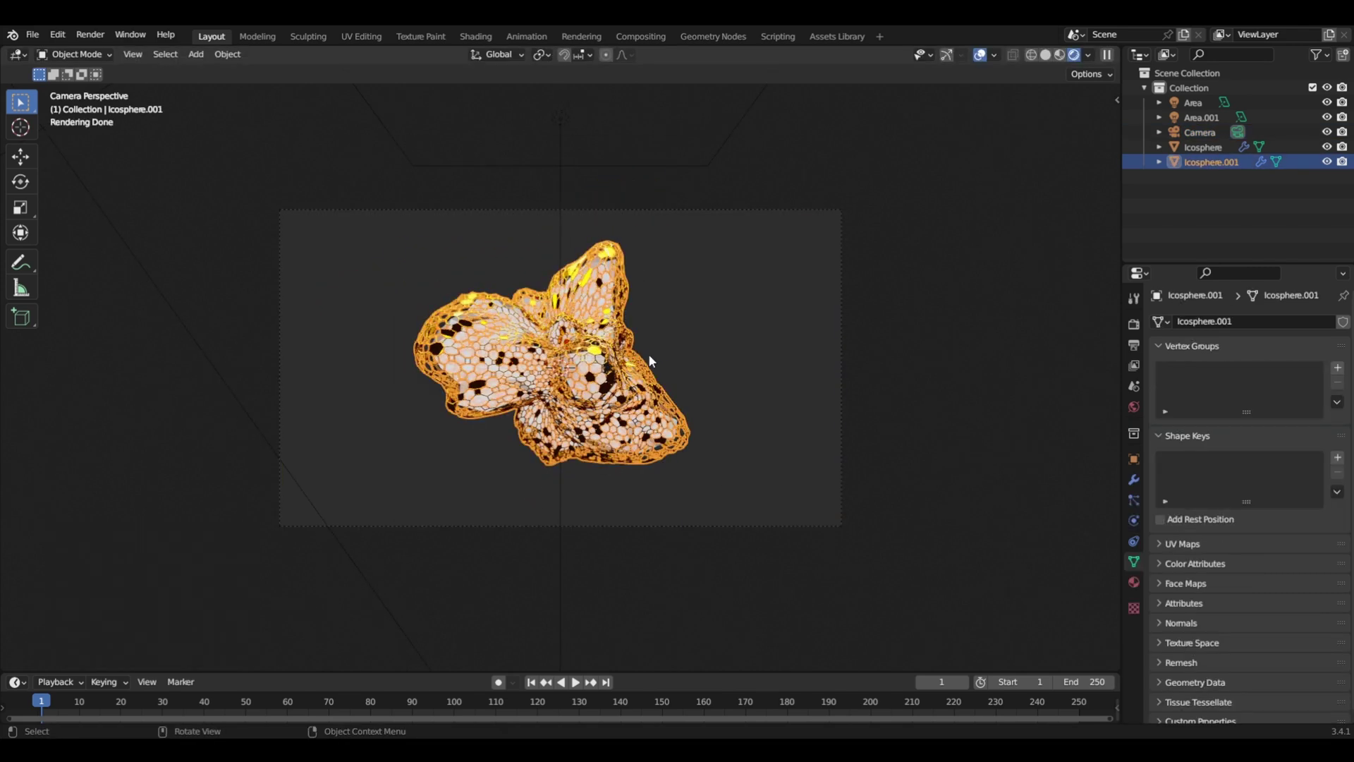
pyautogui.click(666, 376)
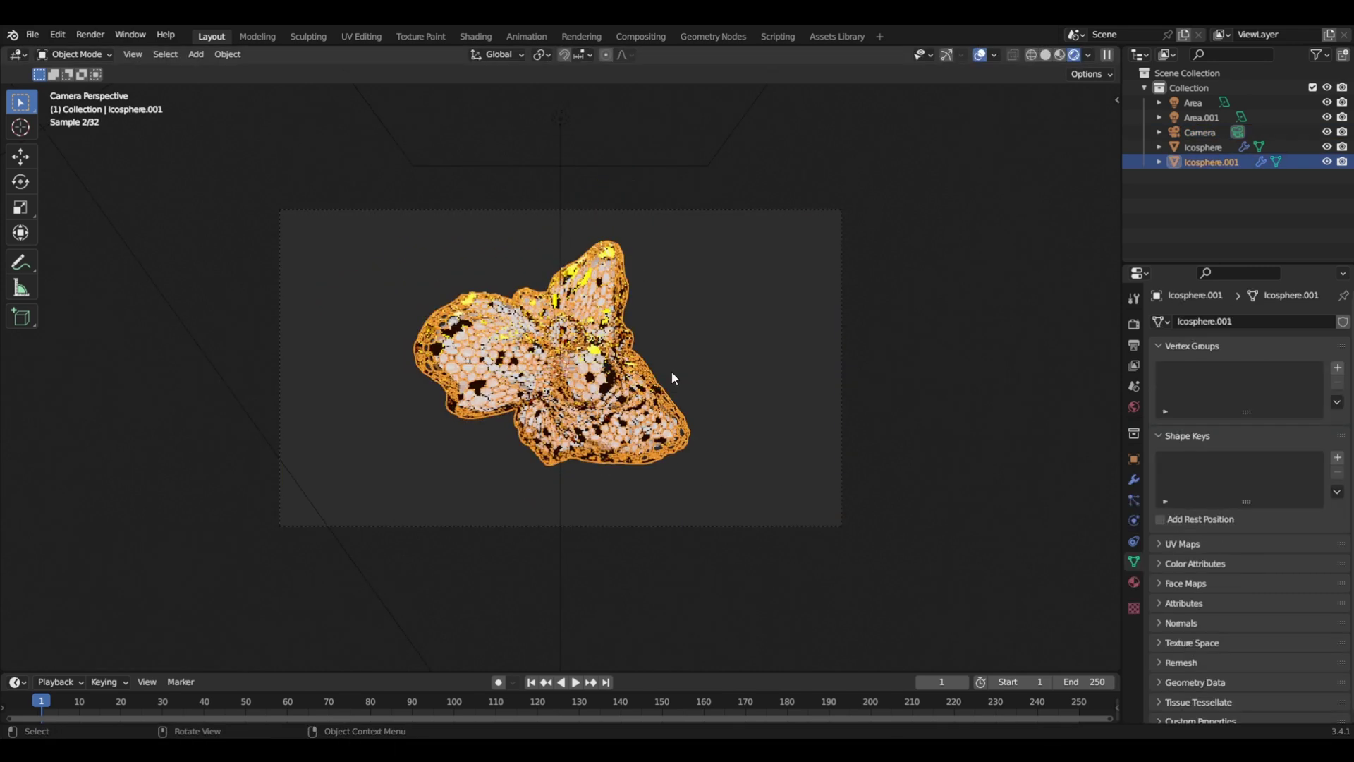
pyautogui.click(980, 55)
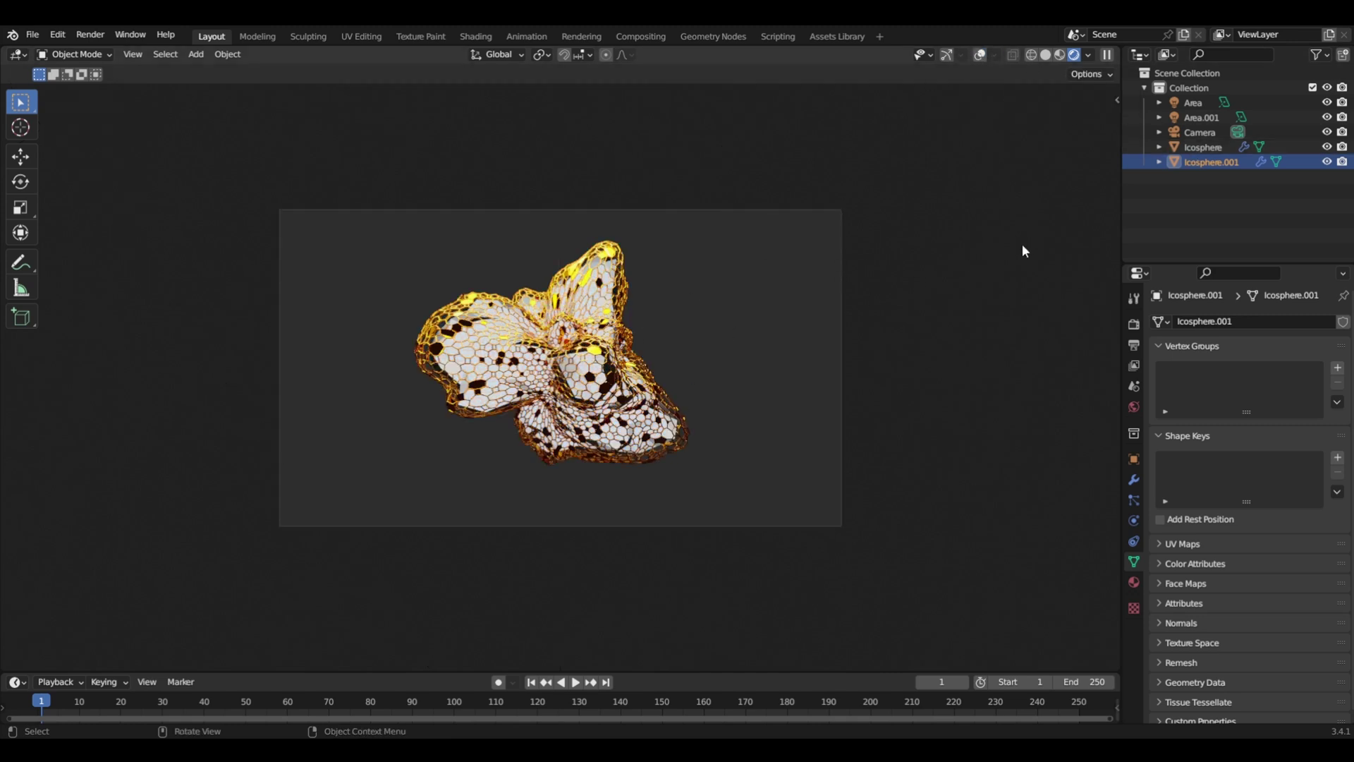
# - Parent Icosphere to Icosphere.001 using Object parenting
pyautogui.click(1212, 147)
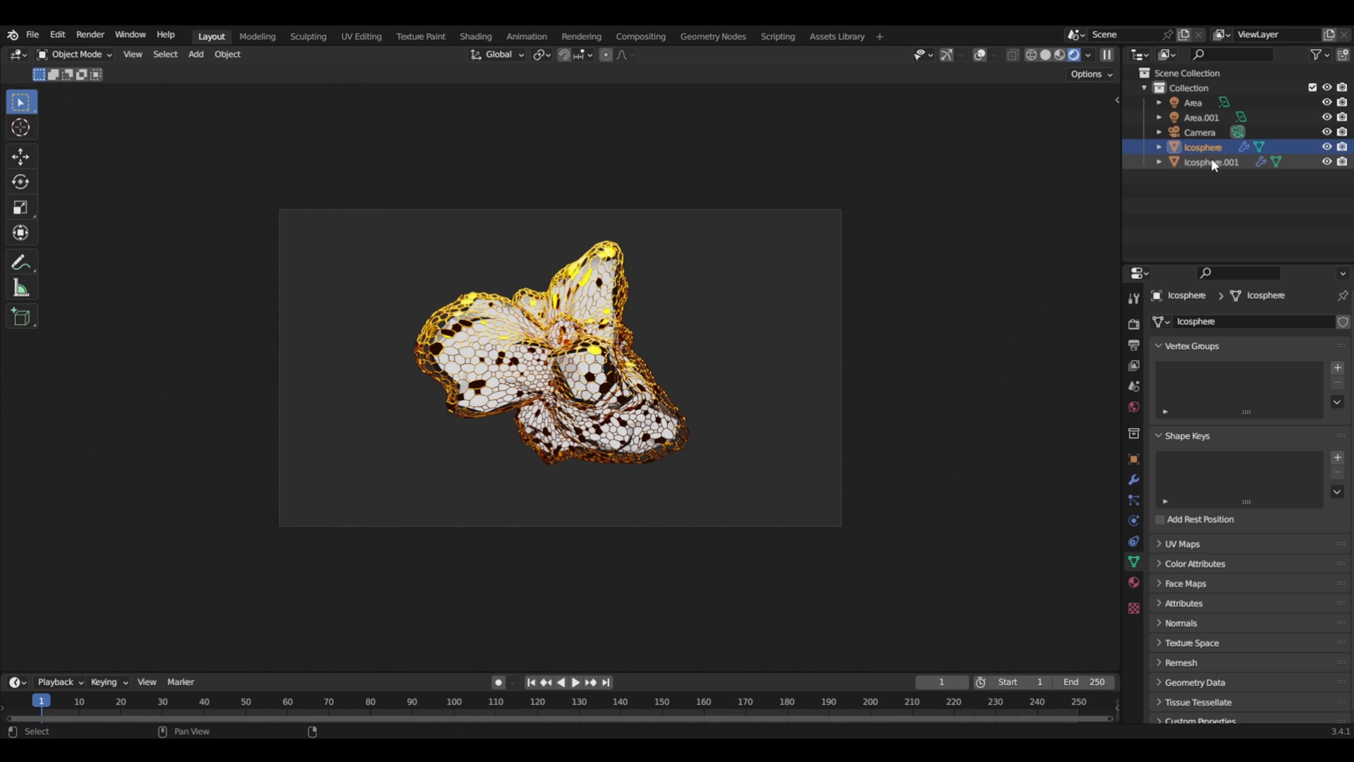
pyautogui.keyDown('ctrl'); pyautogui.click(1204, 164); pyautogui.keyUp('ctrl')
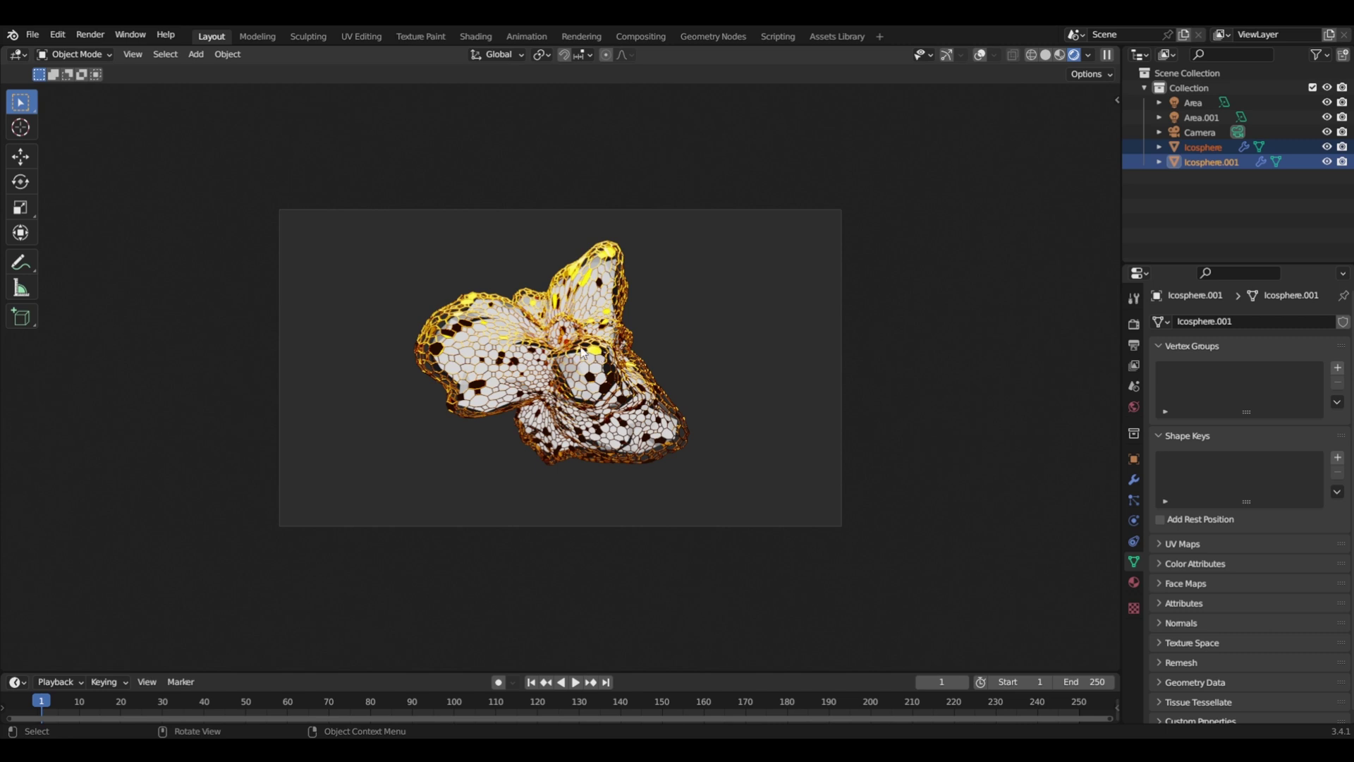
pyautogui.press('ctrl')
pyautogui.hotkey('ctrl', 'p')
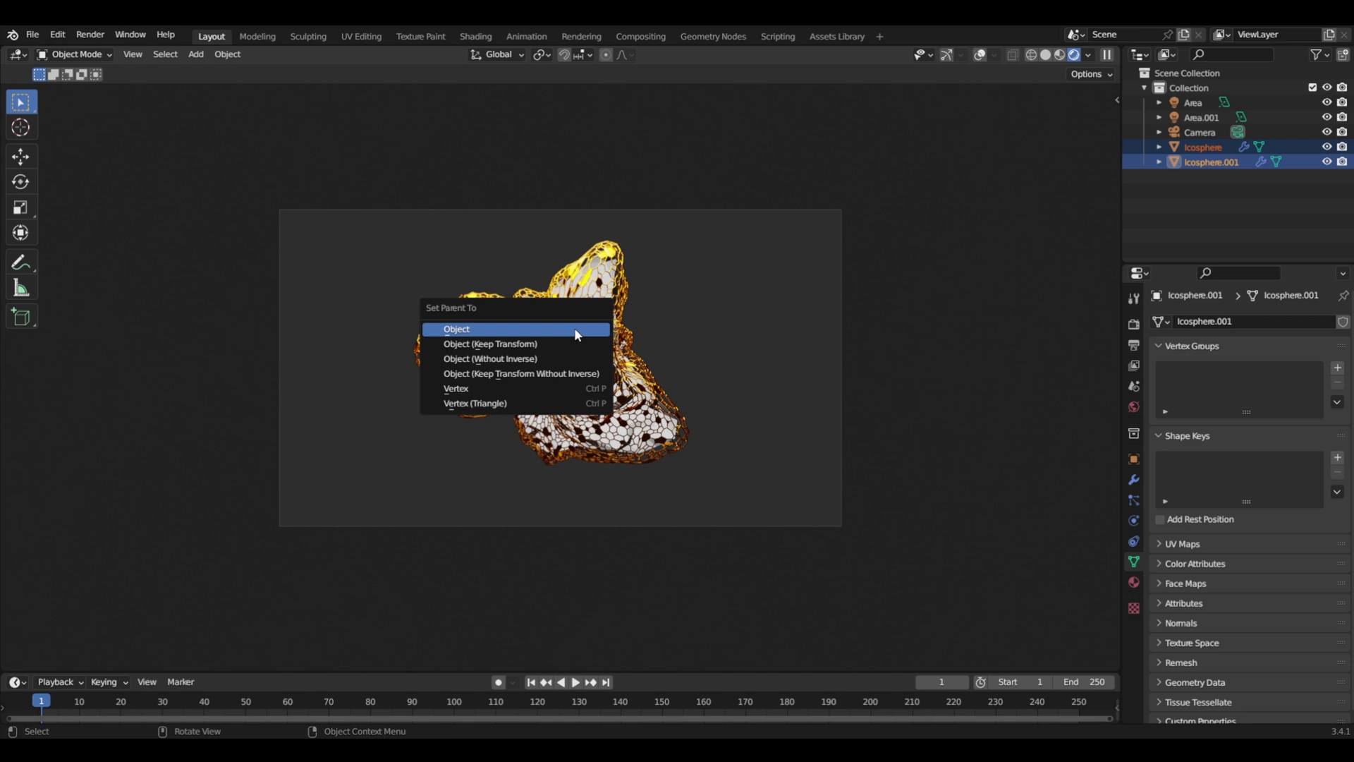
pyautogui.click(574, 327)
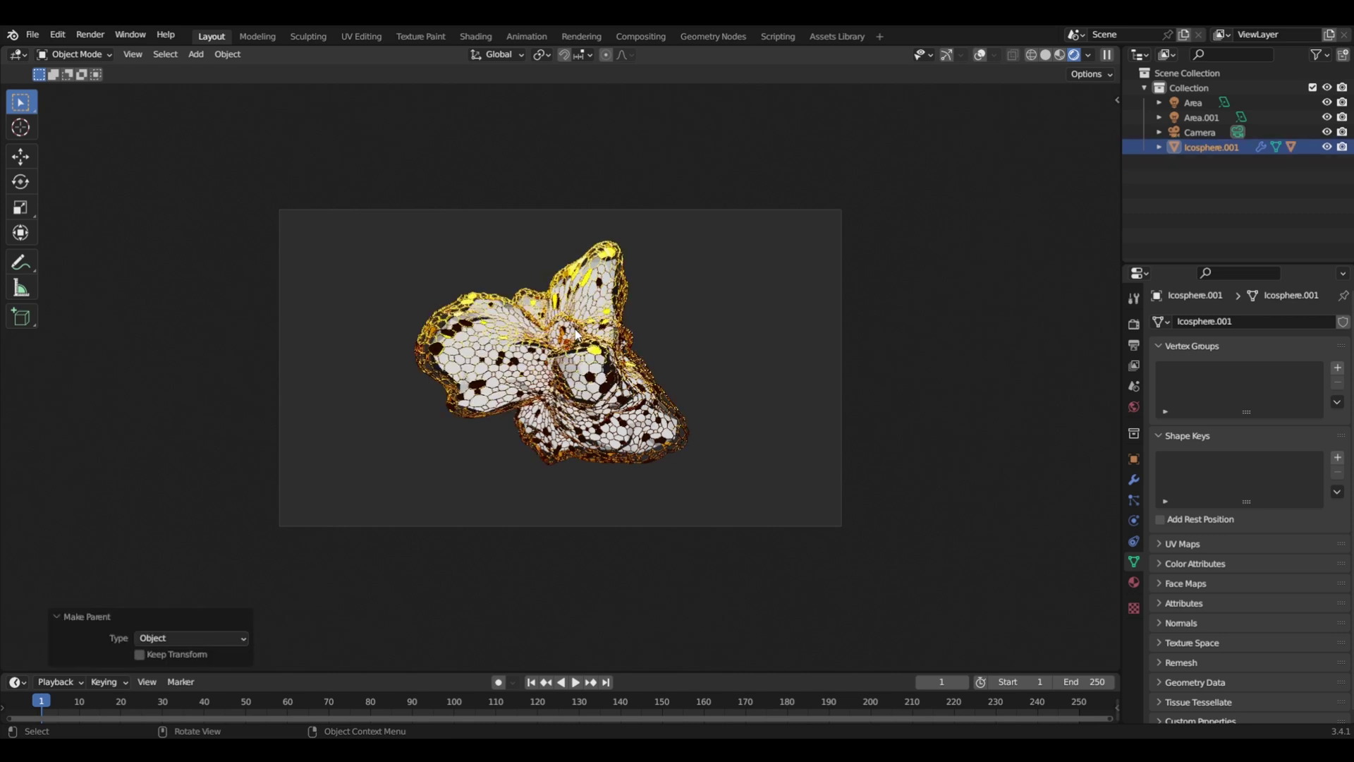
# - Freely rotate Icosphere.001 to show a different side to the camera
pyautogui.click(1203, 149)
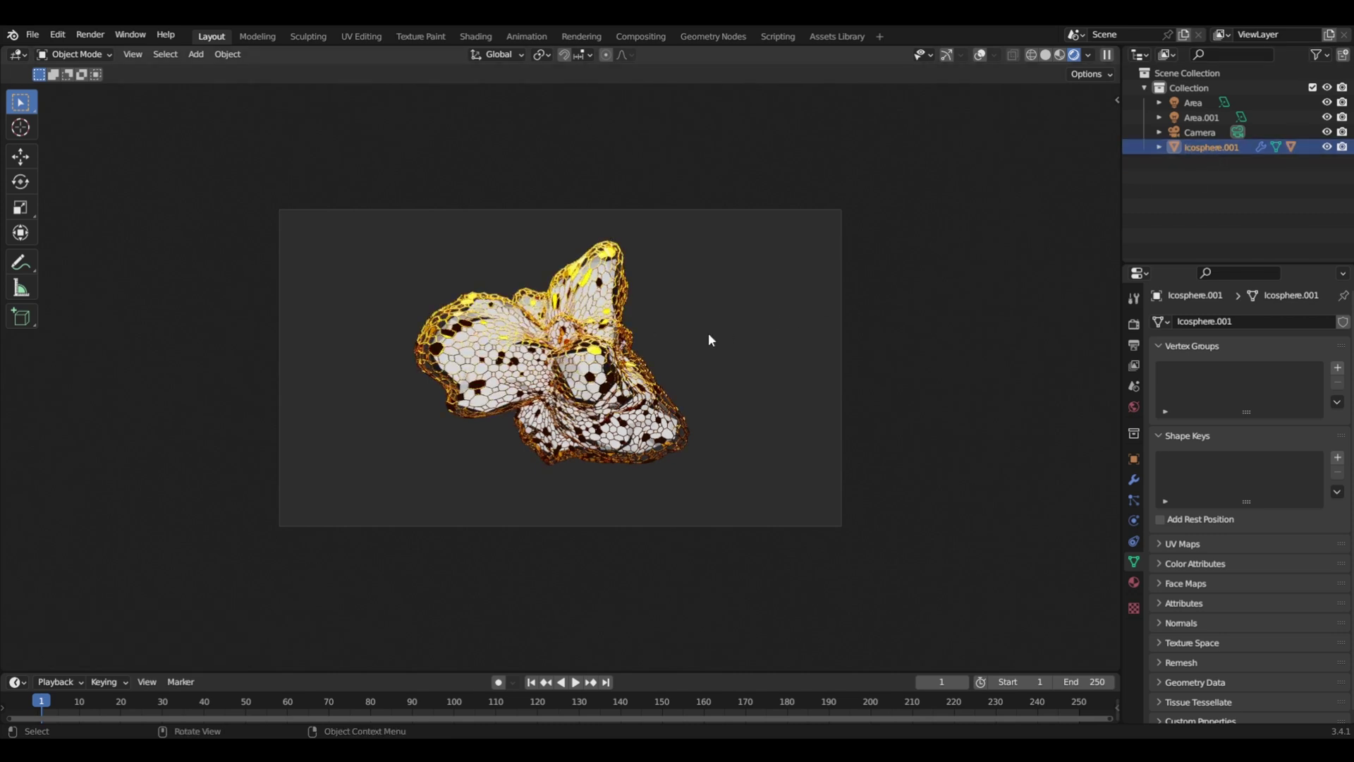
pyautogui.press('r')
pyautogui.press('r')
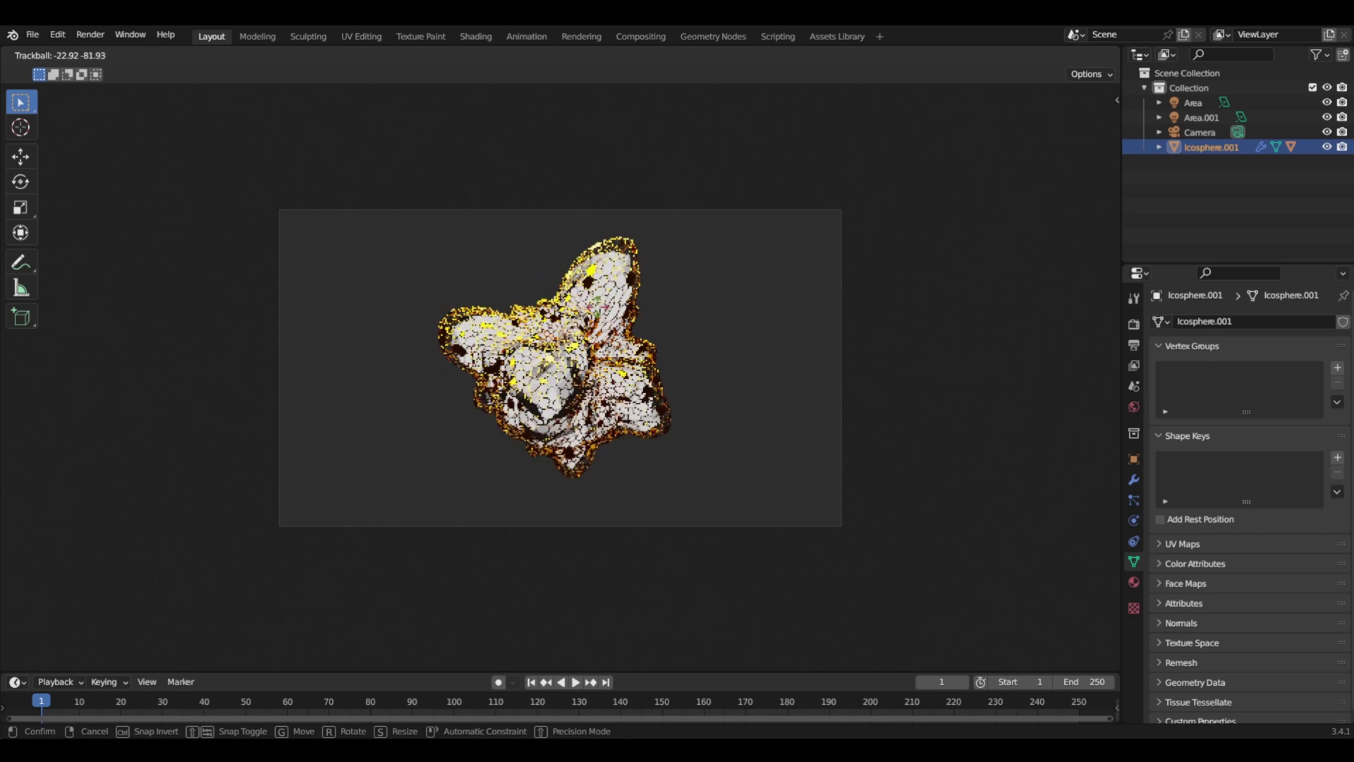
pyautogui.click(804, 362)
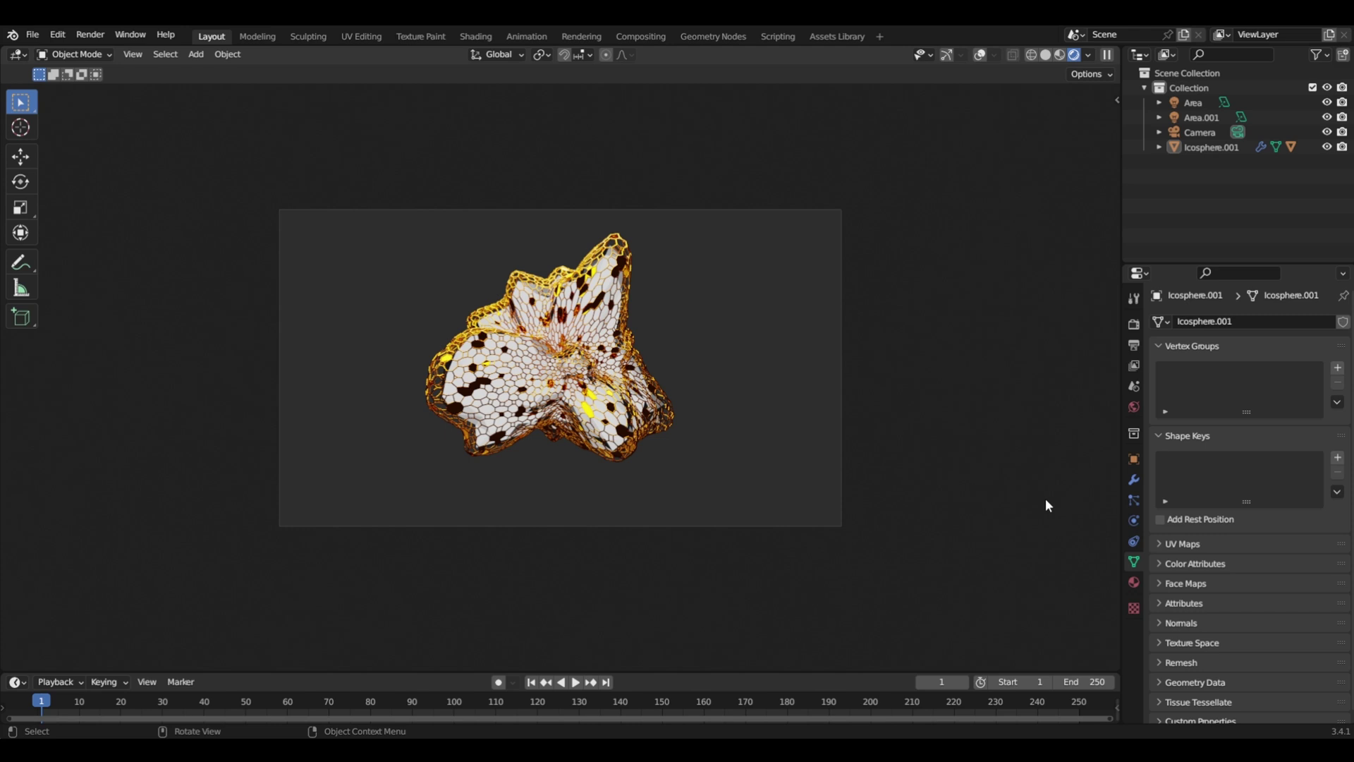
# - Review Output Properties: 1920×1080 resolution presets and PNG file format
pyautogui.click(1133, 345)
pyautogui.click(1323, 319)
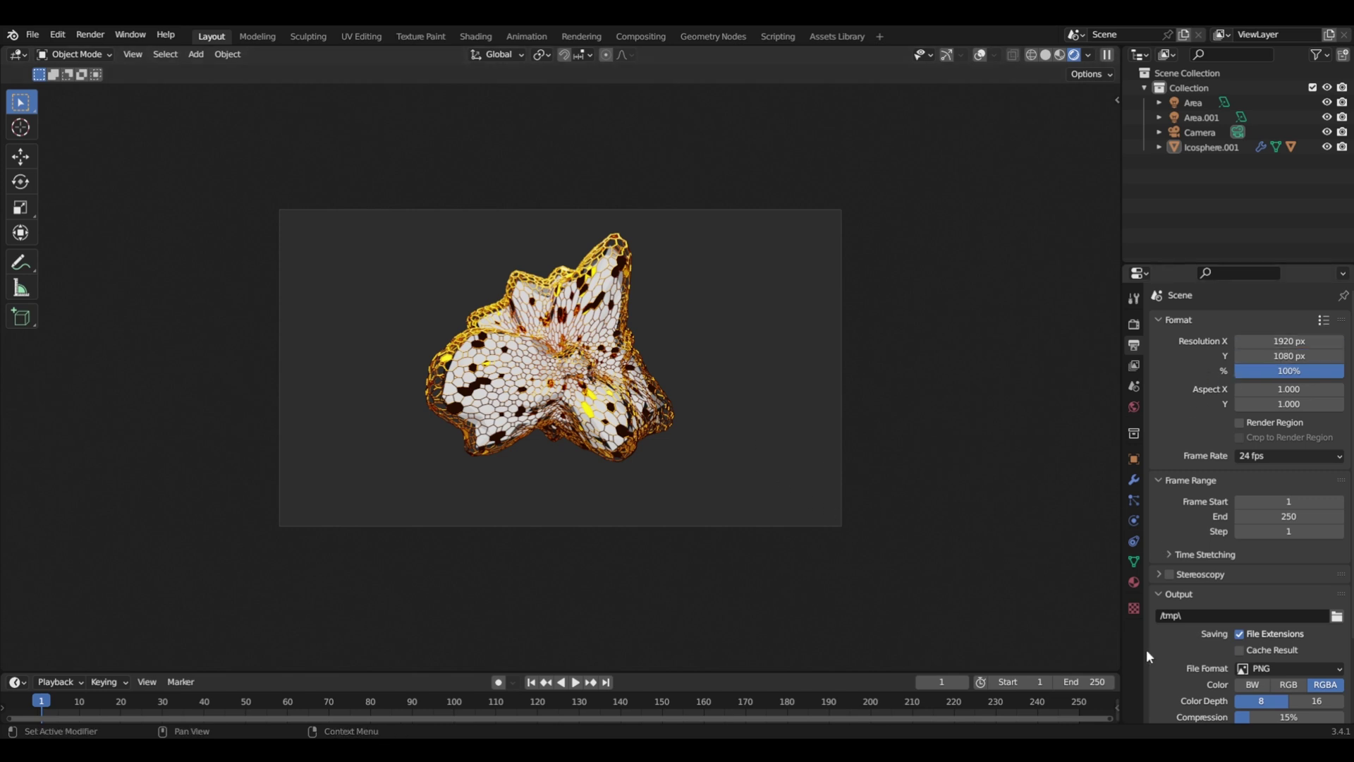
pyautogui.scroll(-2, 1246, 642)
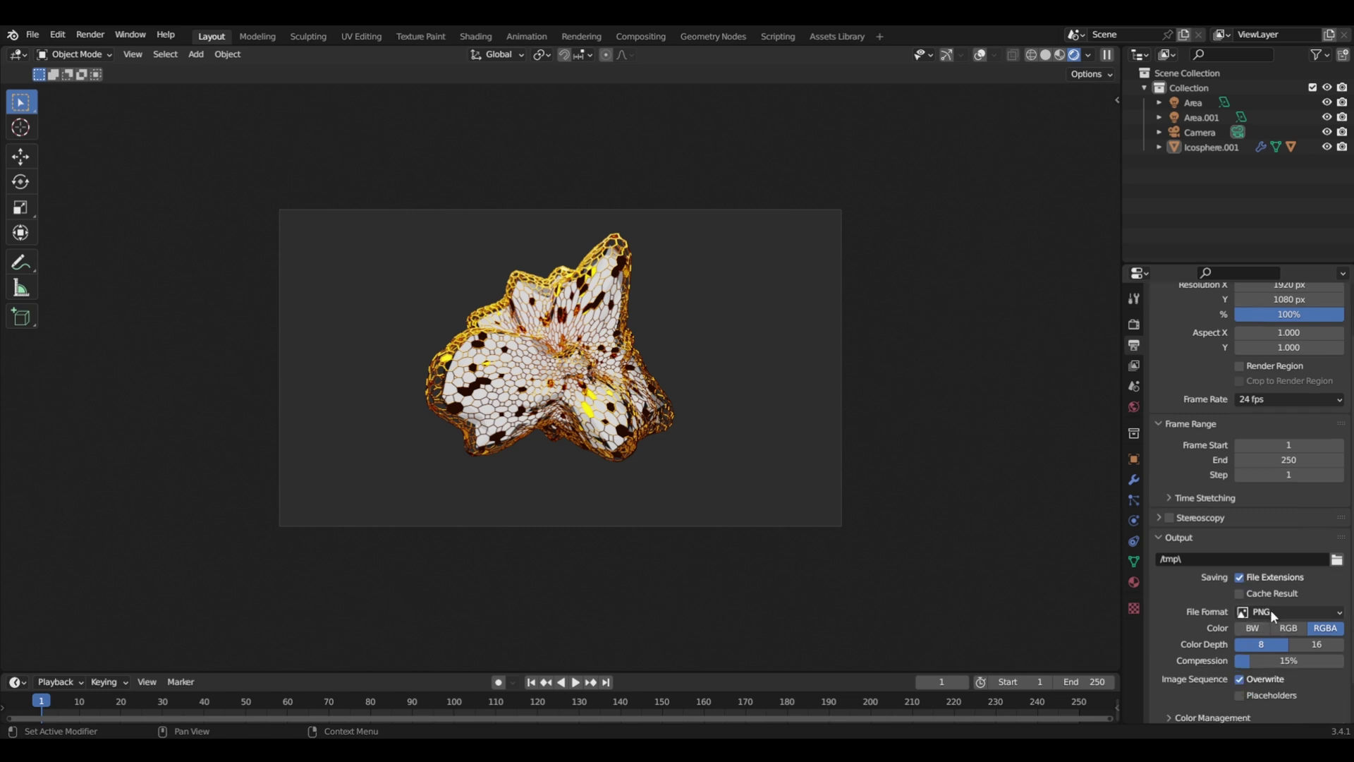